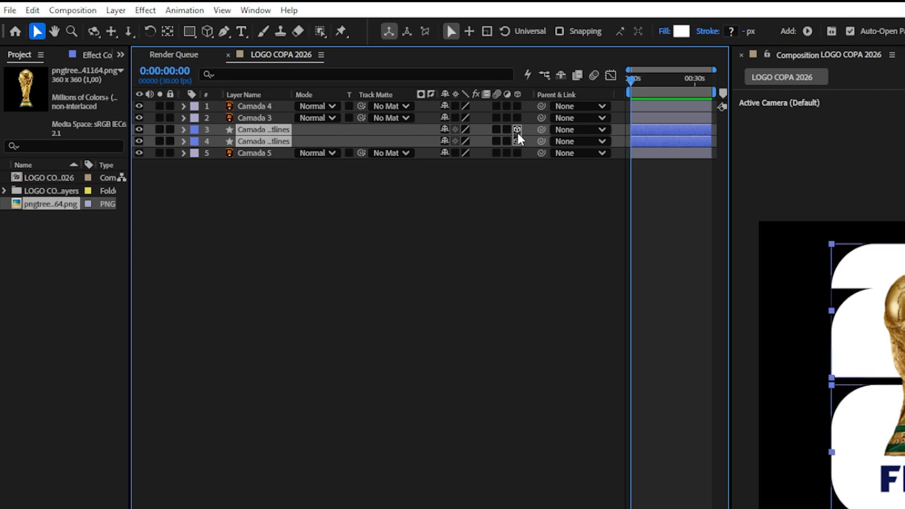
# Step: Split the composition viewer into 2 views
pyautogui.click(504, 276)
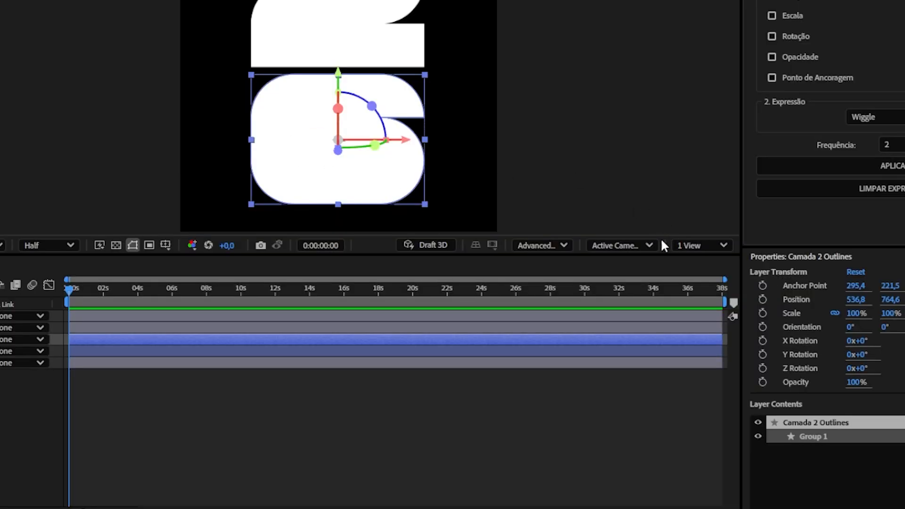
pyautogui.click(690, 244)
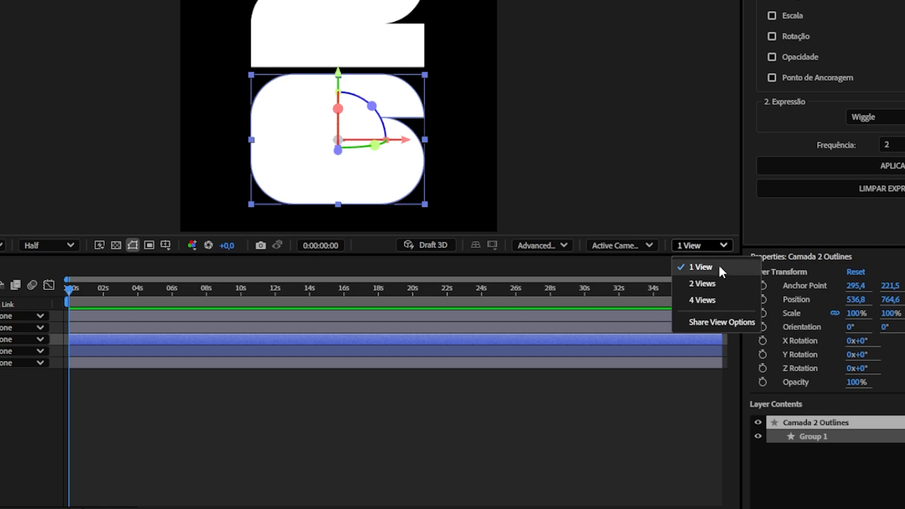
pyautogui.click(702, 284)
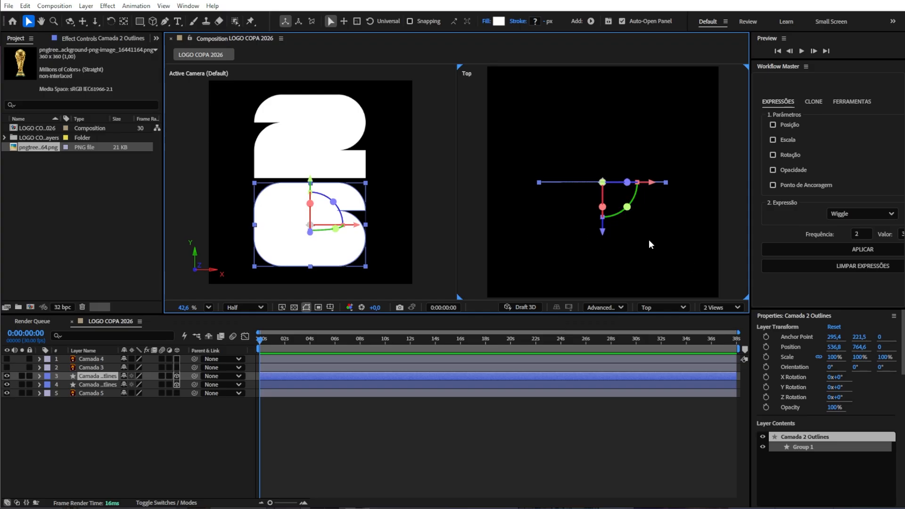
# Step: Select the upper "2" shape layer and set its Extrusion Depth to 80 in Geometry Options
pyautogui.click(649, 307)
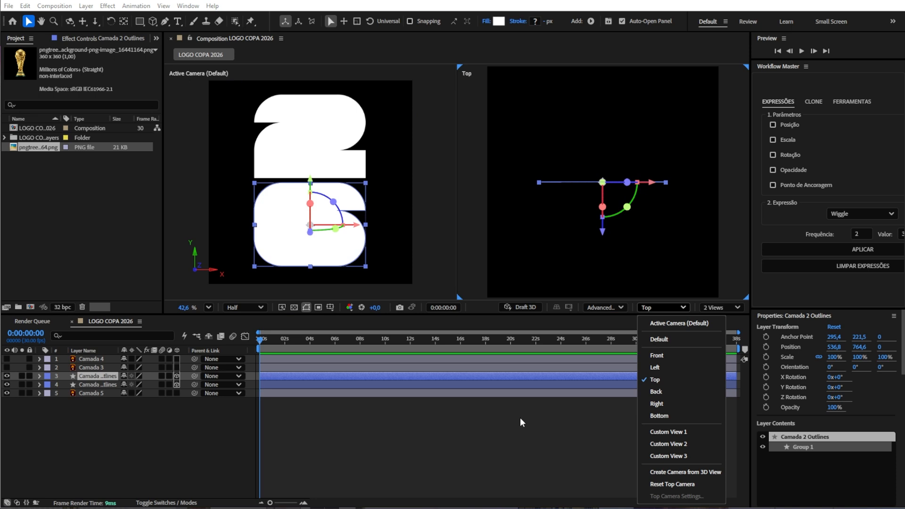
pyautogui.click(328, 151)
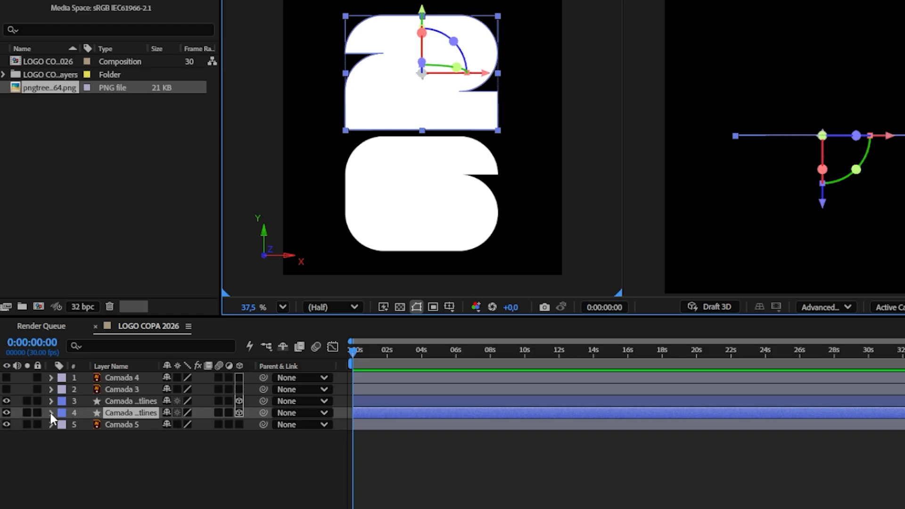
pyautogui.click(39, 384)
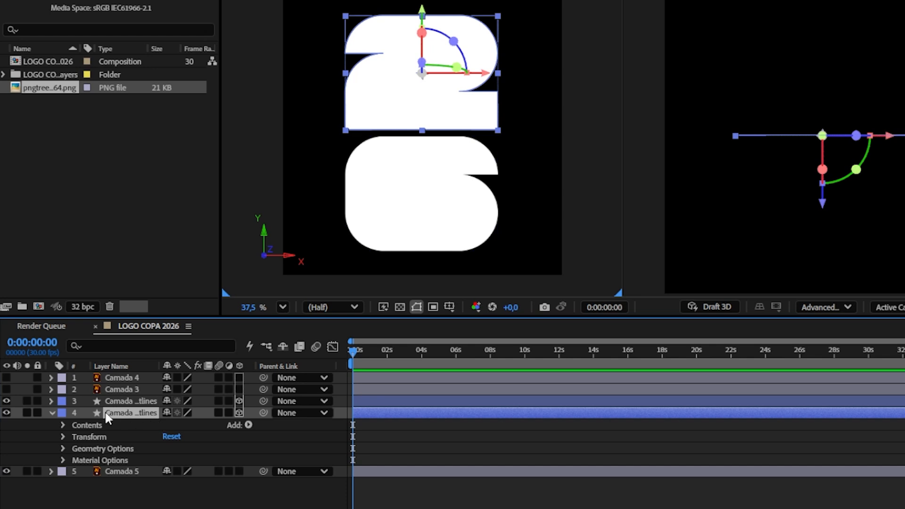
pyautogui.click(61, 449)
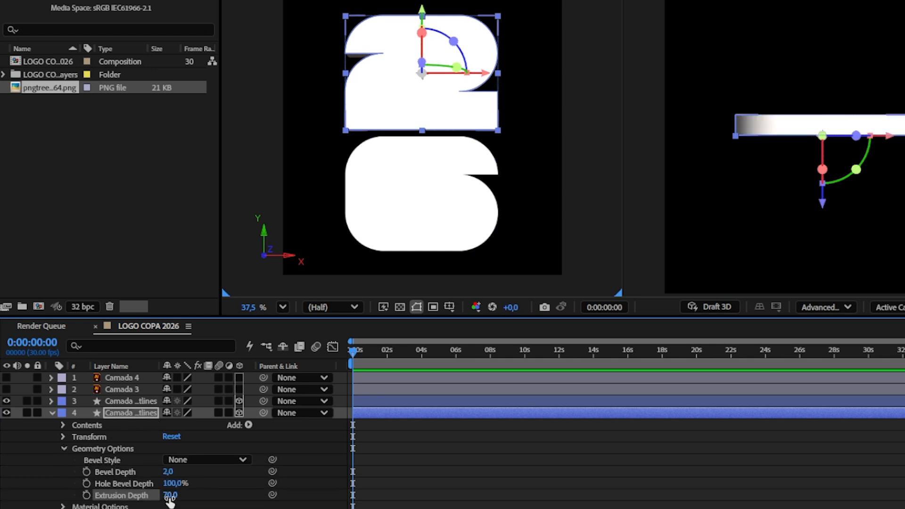
pyautogui.click(170, 495)
pyautogui.write('80')
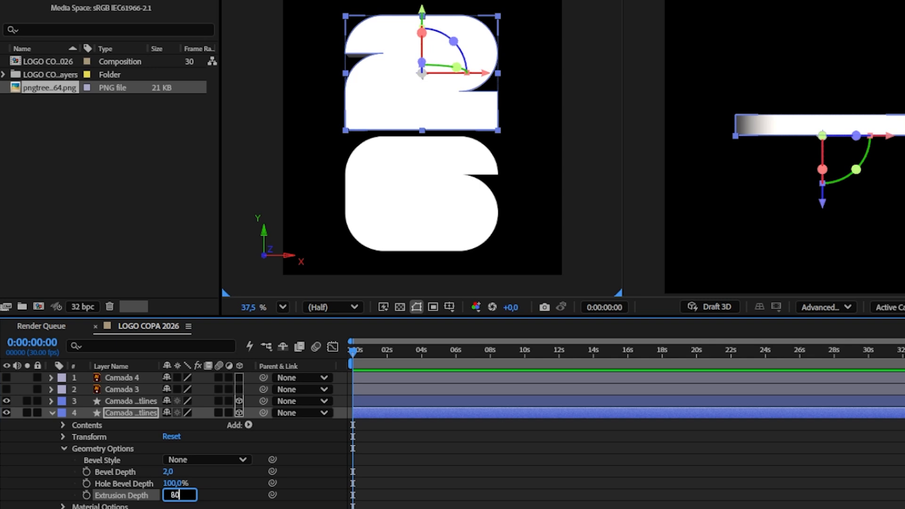
pyautogui.press('Return')
# Step: Select both outline layers, duplicate them, and move the copies below the originals in the layer stack
pyautogui.click(408, 204)
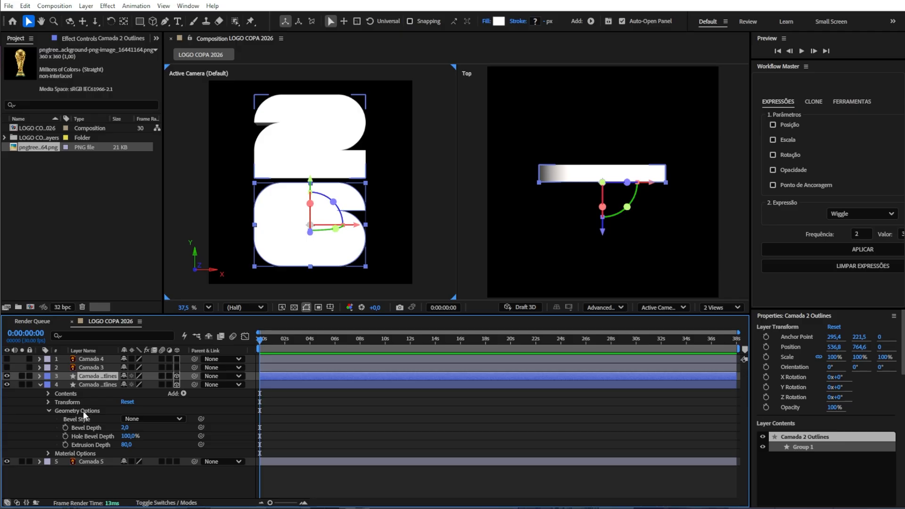
pyautogui.click(106, 448)
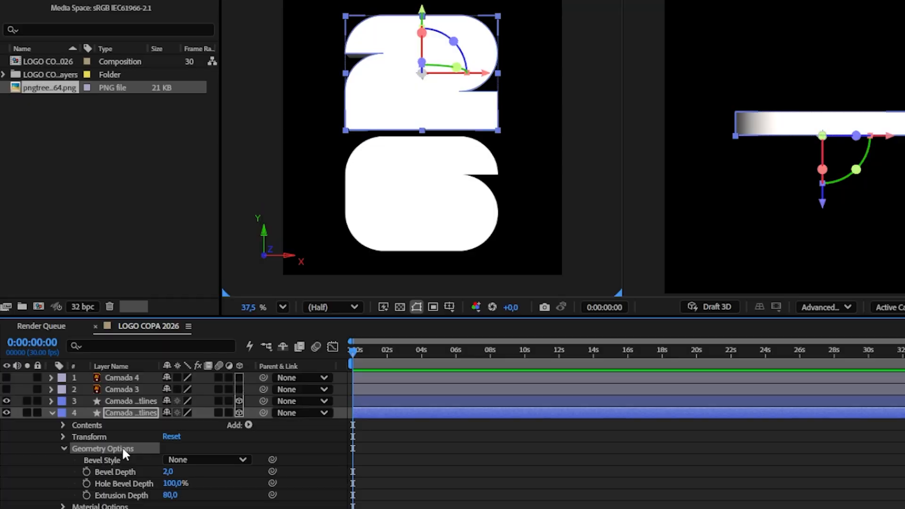
pyautogui.click(124, 400)
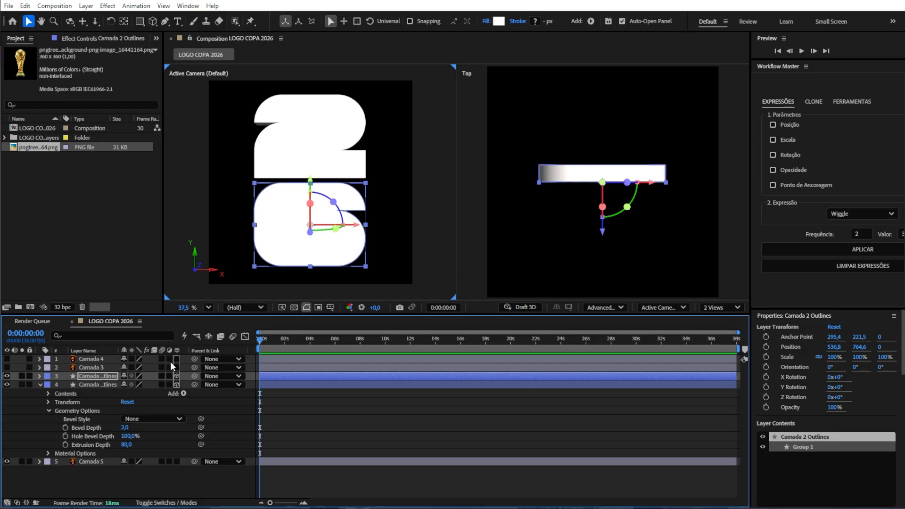
pyautogui.click(105, 385)
pyautogui.keyDown('shift'); pyautogui.click(101, 377); pyautogui.keyUp('shift')
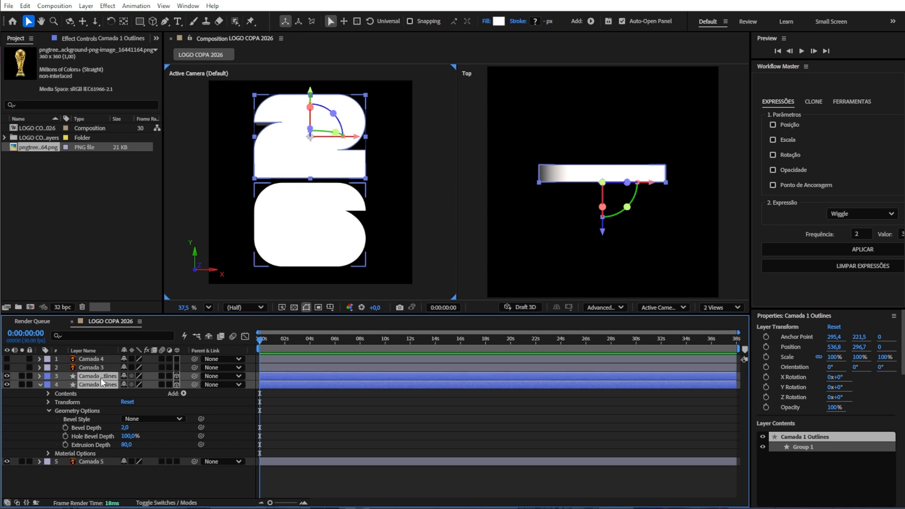
pyautogui.hotkey('ctrl', 'd')
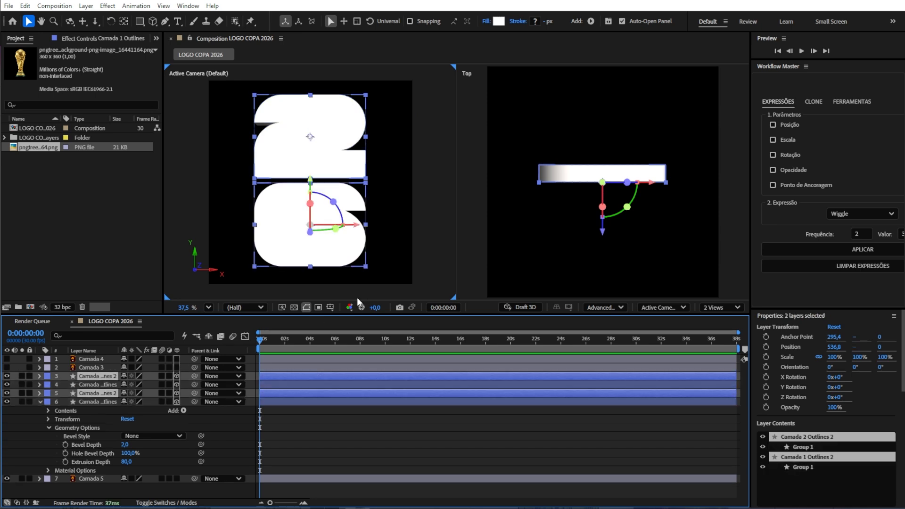
pyautogui.moveTo(93, 392); pyautogui.dragTo(100, 474)
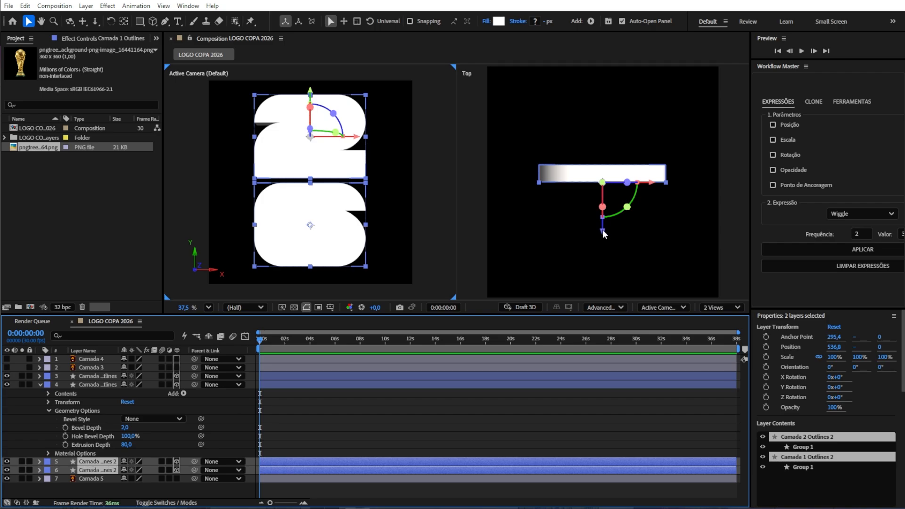
# Step: Push the duplicated layers back to Z 77.5 and set their fill colour to green
pyautogui.moveTo(602, 230); pyautogui.dragTo(602, 210)
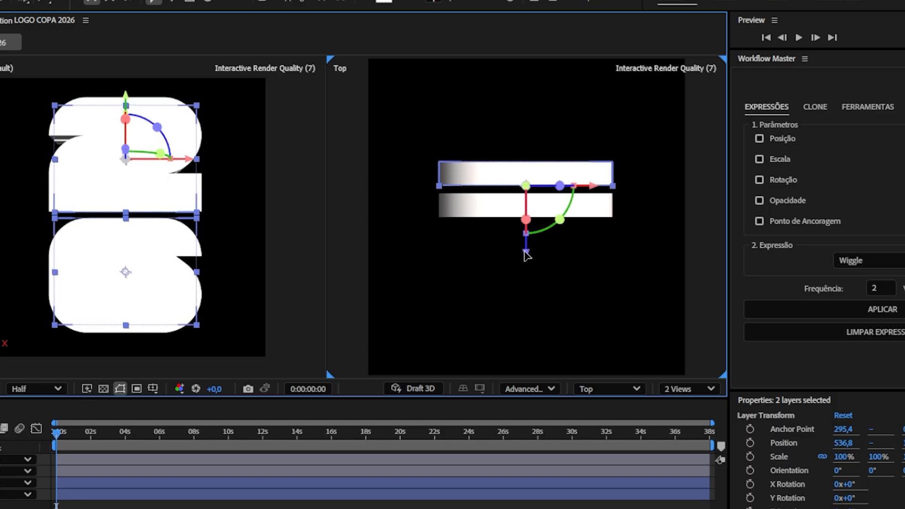
pyautogui.moveTo(527, 255); pyautogui.dragTo(520, 262)
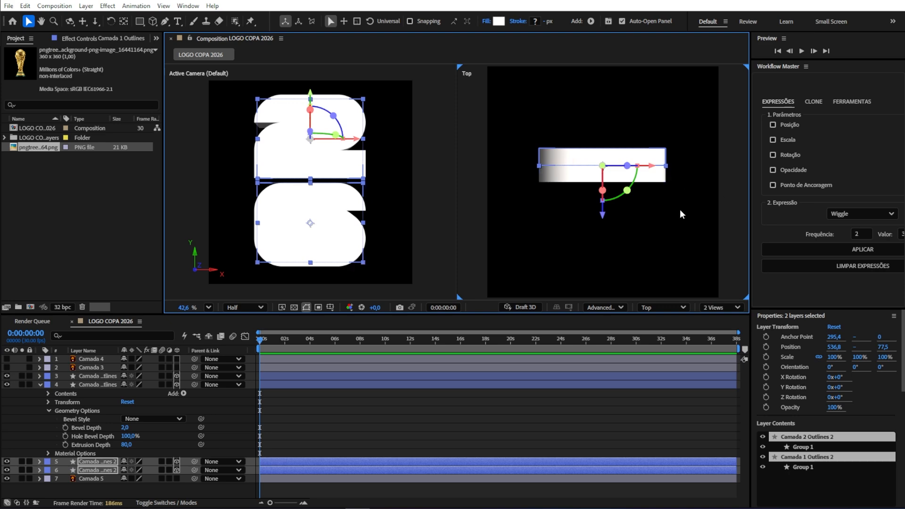
pyautogui.click(499, 23)
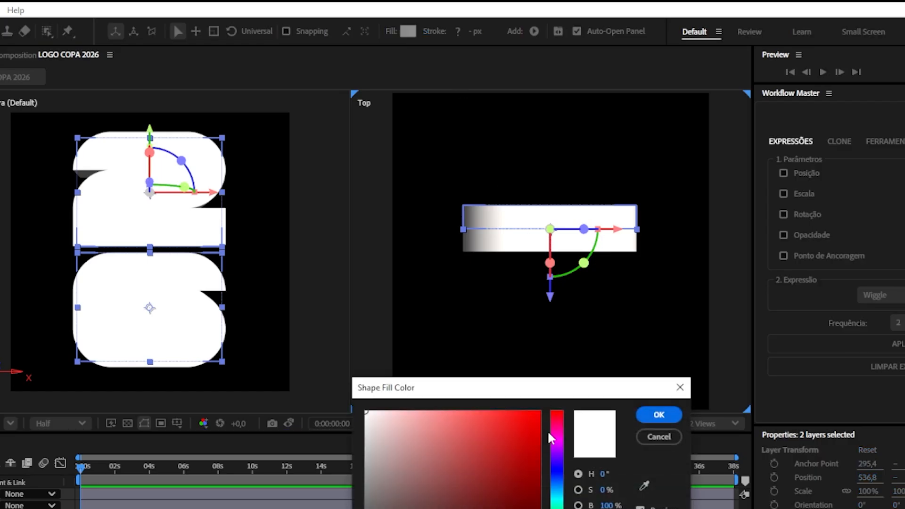
pyautogui.click(557, 507)
pyautogui.click(659, 414)
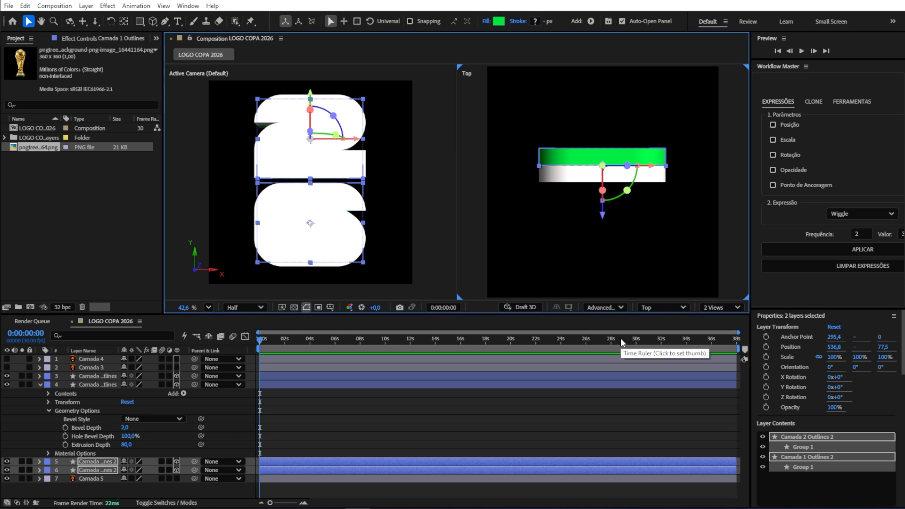
# Step: Duplicate the green layers, move the copies to the top of the stack and offset them to Z 155
pyautogui.hotkey('ctrl', 'd')
pyautogui.moveTo(168, 454); pyautogui.dragTo(66, 370)
pyautogui.click(603, 216)
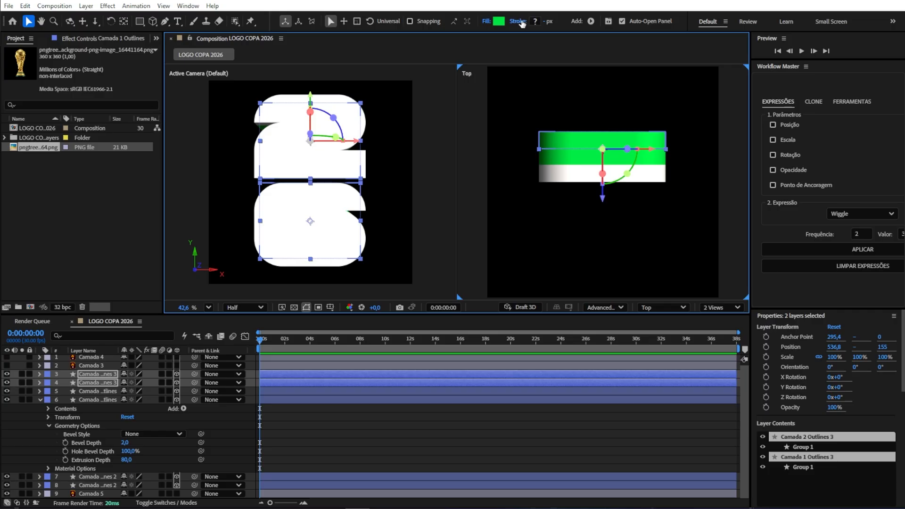
# Step: Set the new copies' fill colour to blue, hex 1151F3
pyautogui.click(502, 23)
pyautogui.hotkey('ctrl', 'v')
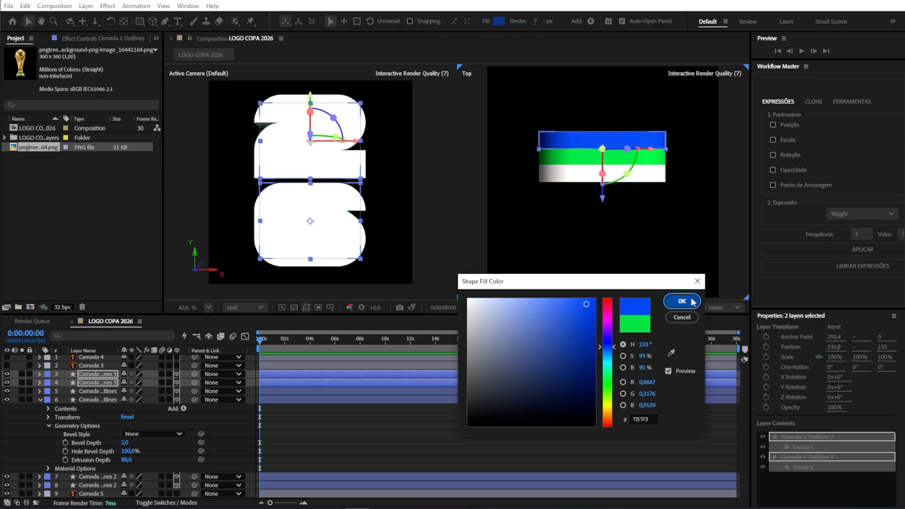
pyautogui.click(689, 301)
# Step: Duplicate the blue layers and offset the copies to Z 227.7
pyautogui.hotkey('ctrl', 'd')
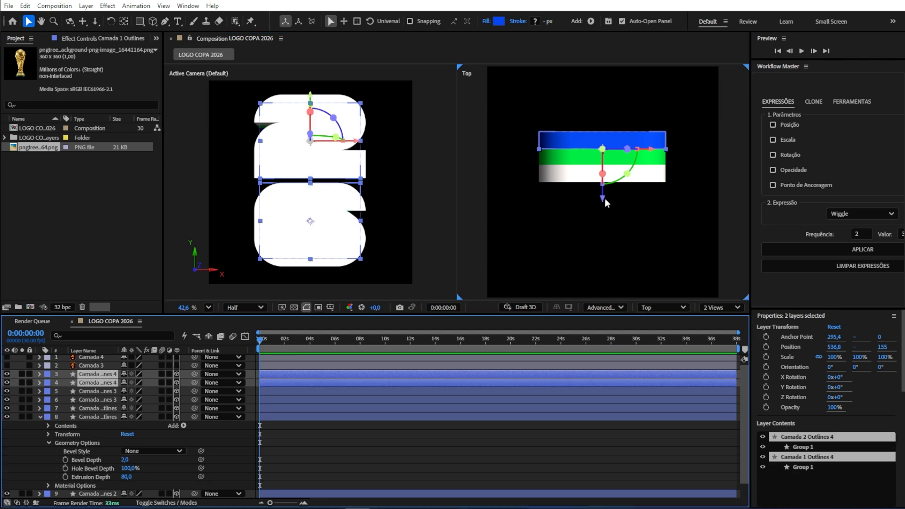
pyautogui.moveTo(603, 199); pyautogui.dragTo(603, 184)
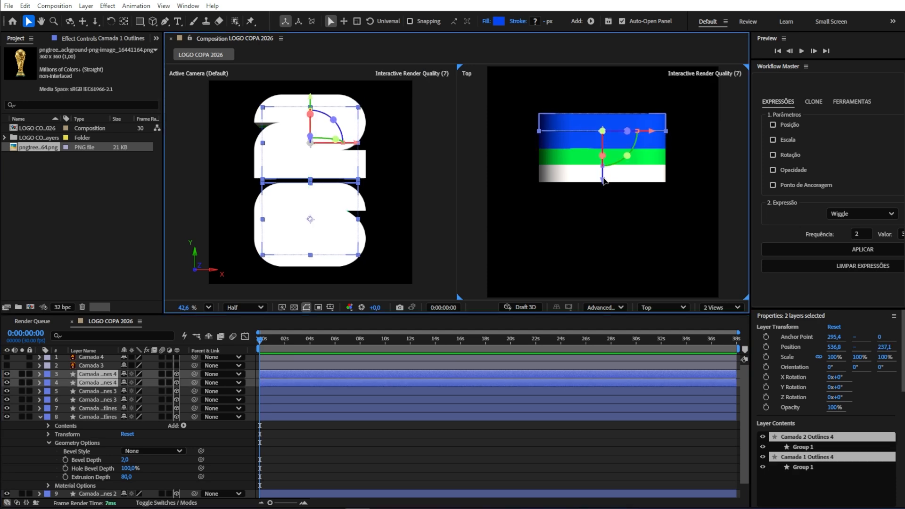
# Step: Set the new copies' fill colour to red, hex F80600
pyautogui.click(500, 19)
pyautogui.write('FB0600')
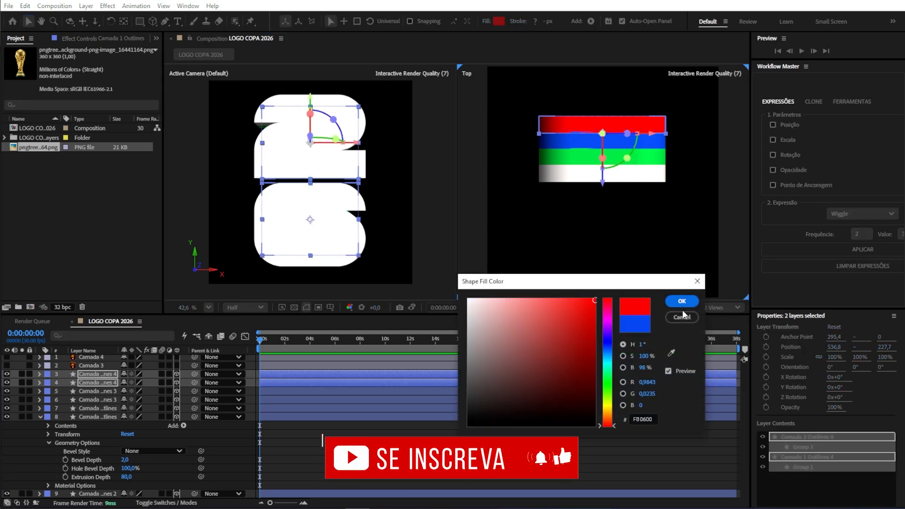
pyautogui.click(682, 301)
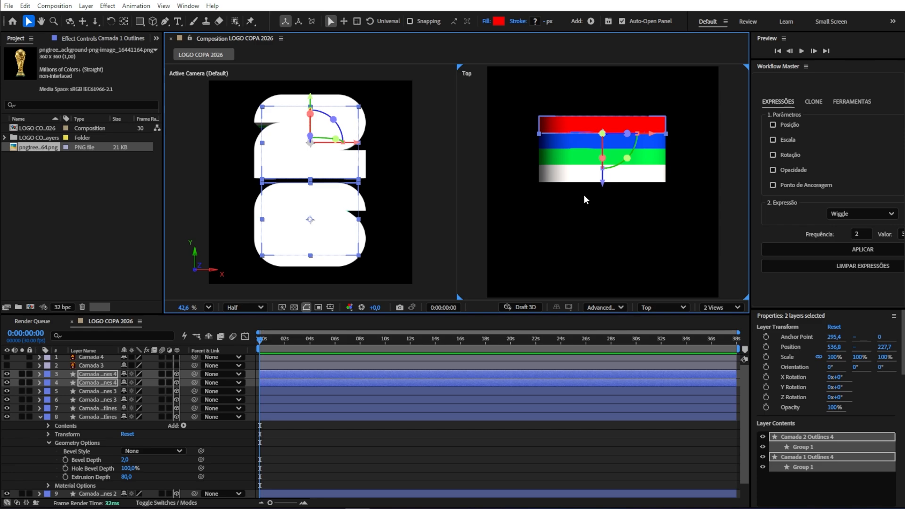
# Step: Switch the second view to Custom View 1 and orbit it to inspect the stacked layers
pyautogui.click(663, 307)
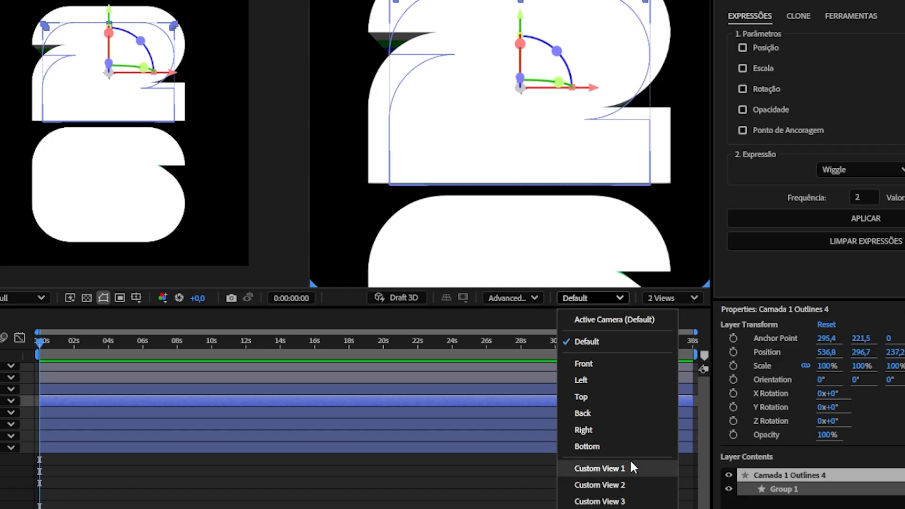
pyautogui.click(690, 427)
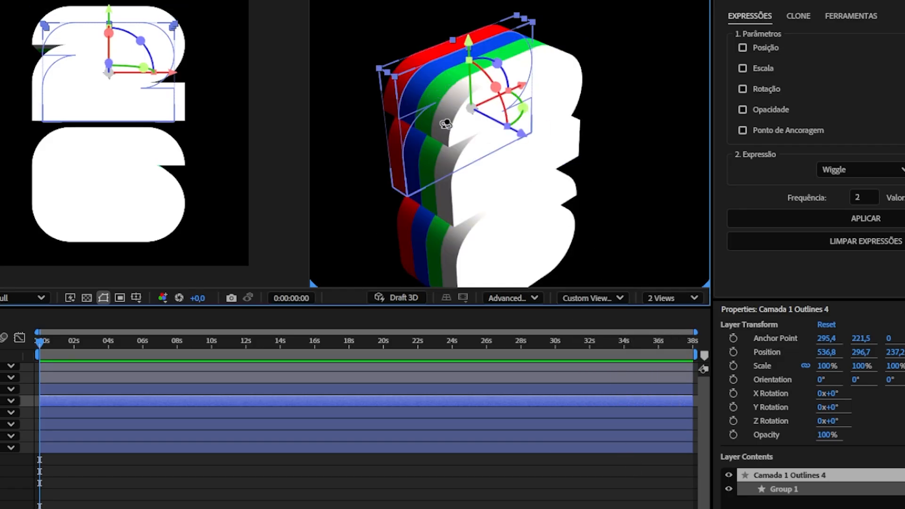
pyautogui.moveTo(399, 105); pyautogui.dragTo(474, 98)
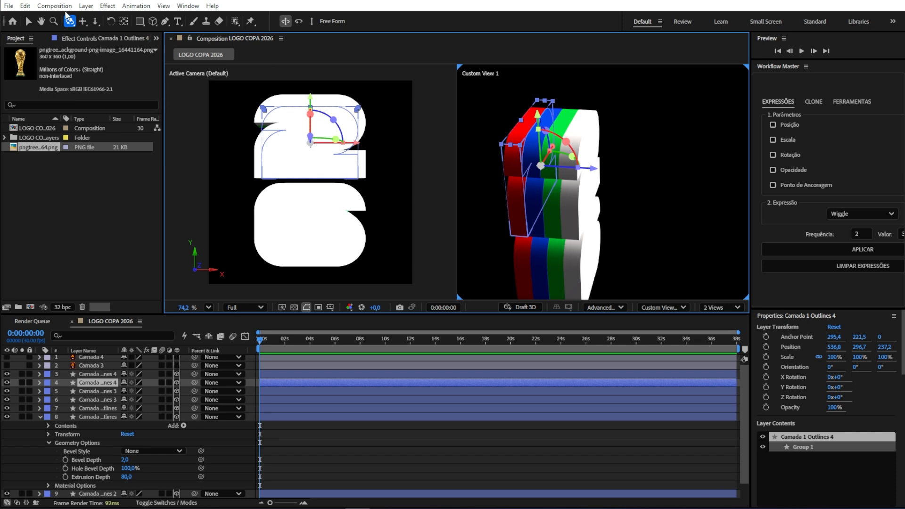
pyautogui.moveTo(581, 144); pyautogui.dragTo(532, 208)
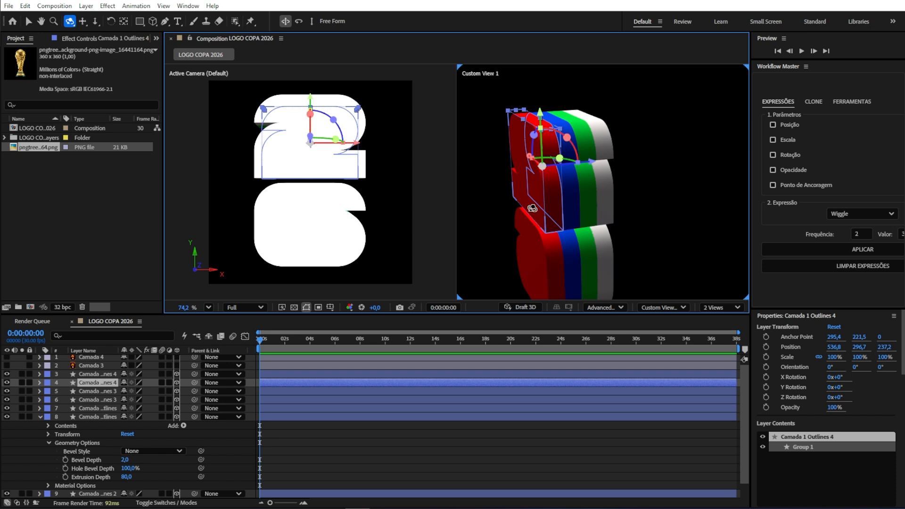
# Step: Select both red layers in the custom view and duplicate them
pyautogui.press('v')
pyautogui.click(540, 249)
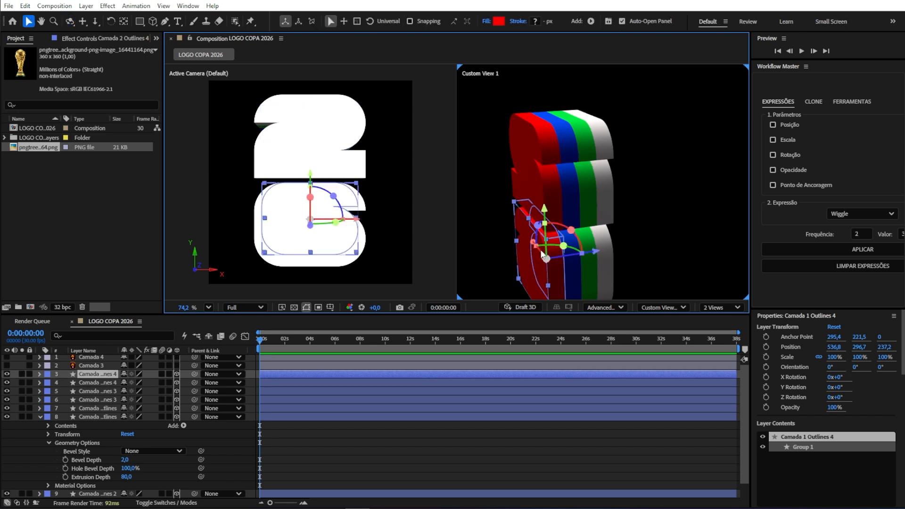
pyautogui.keyDown('shift'); pyautogui.click(538, 182); pyautogui.keyUp('shift')
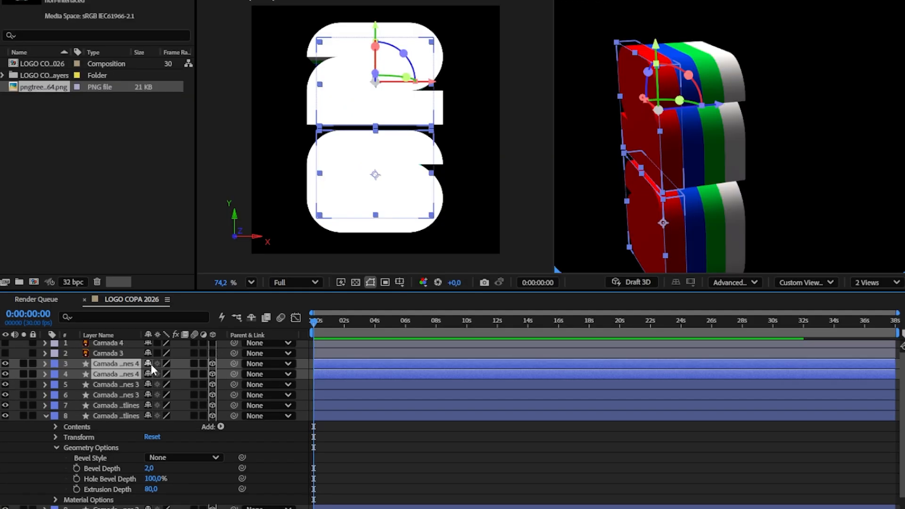
pyautogui.hotkey('ctrl', 'd')
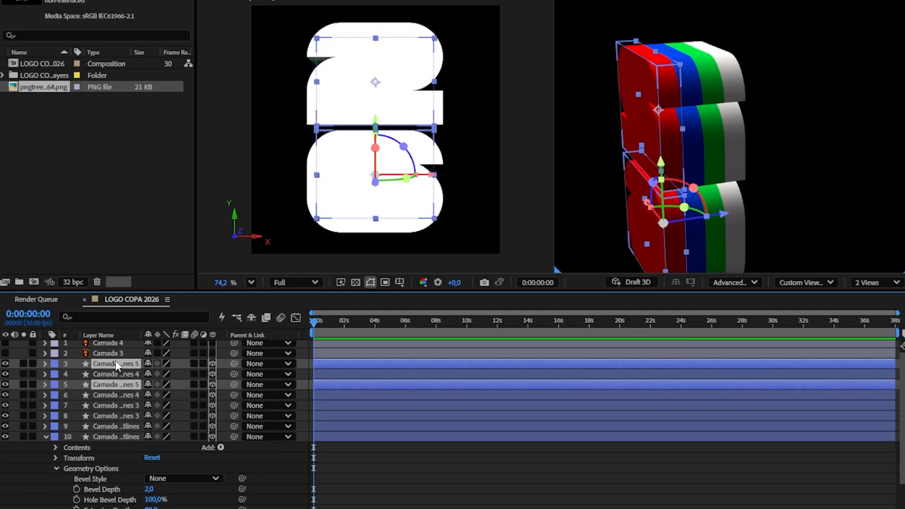
pyautogui.moveTo(117, 367); pyautogui.dragTo(118, 369)
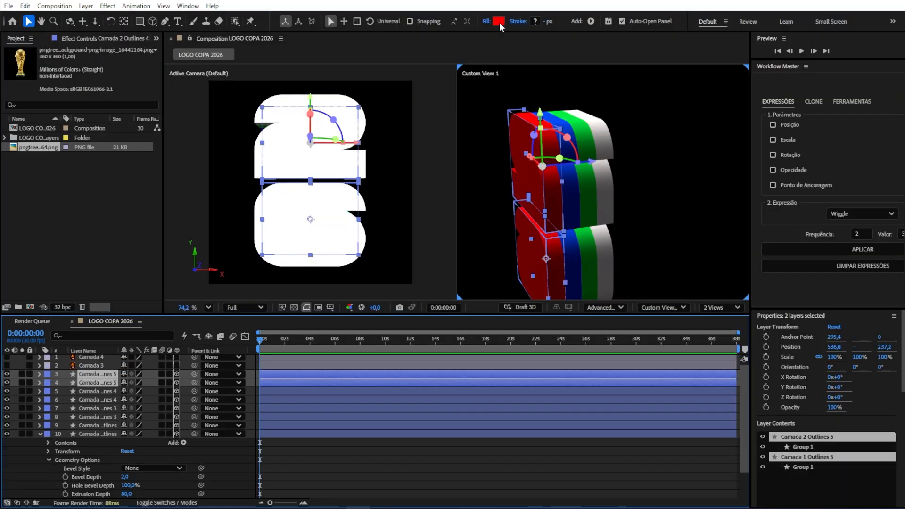
# Step: Set the new copies' fill to black and their Extrusion Depth to 2
pyautogui.click(499, 22)
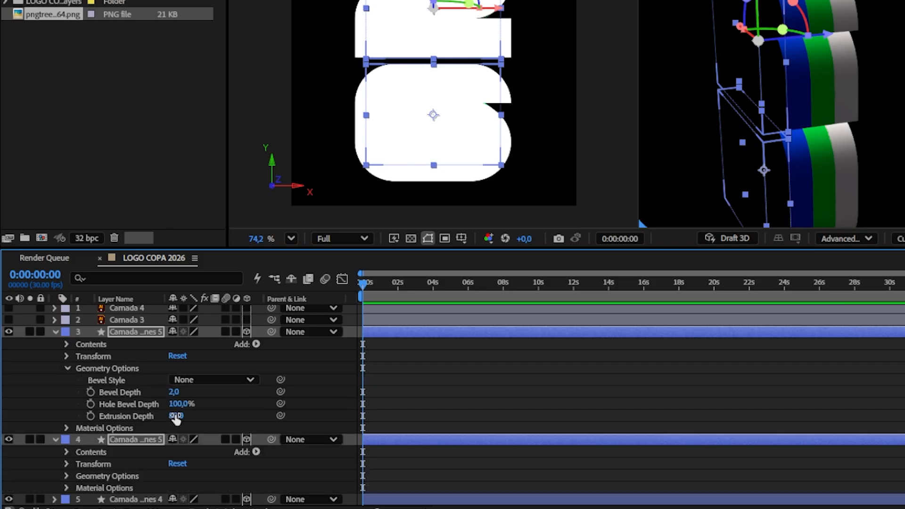
pyautogui.click(126, 434)
pyautogui.click(175, 416)
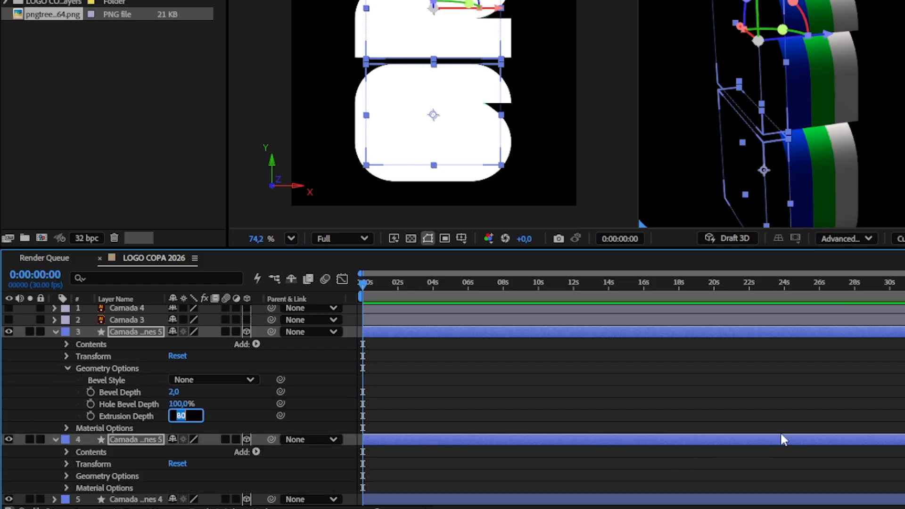
pyautogui.write('2')
pyautogui.press('Return')
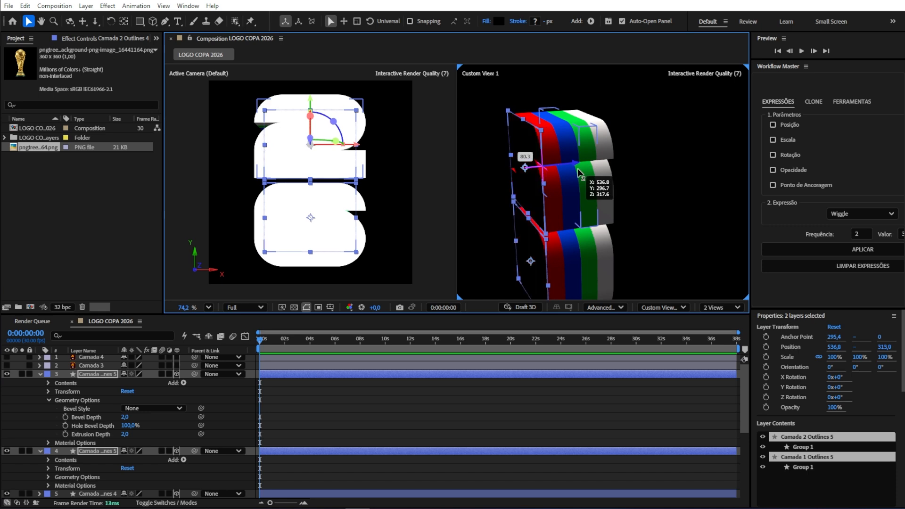
# Step: Orbit the custom view to inspect the stack and return the viewer to a single view
pyautogui.press('c')
pyautogui.moveTo(578, 173); pyautogui.dragTo(702, 250)
pyautogui.press('c')
pyautogui.press('c')
pyautogui.press('c')
pyautogui.press('c')
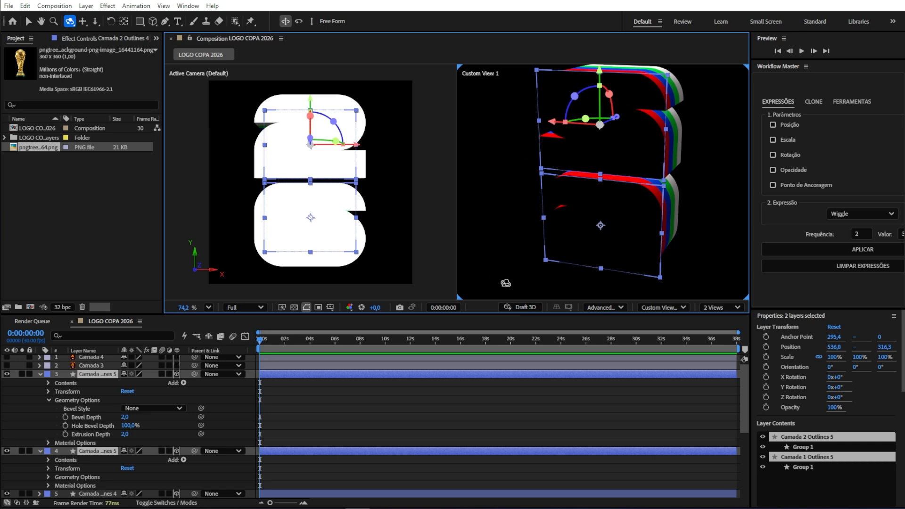
pyautogui.click(721, 307)
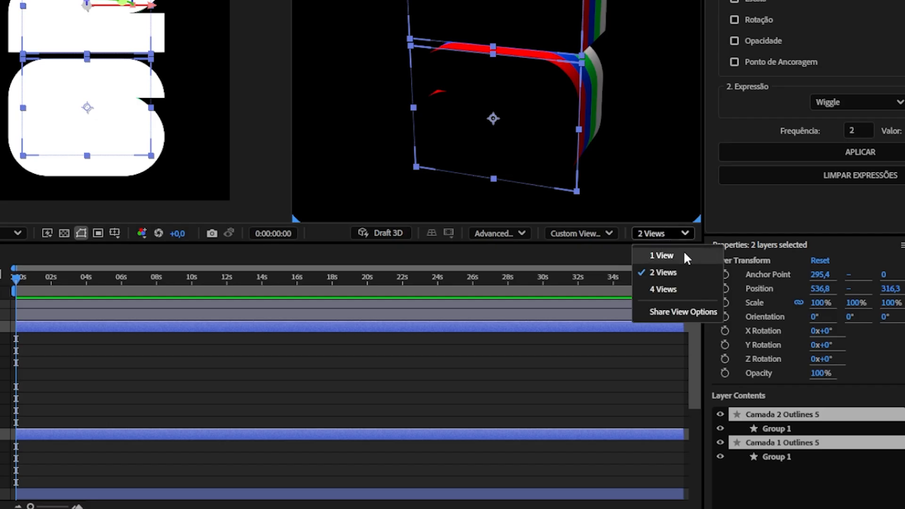
pyautogui.click(686, 255)
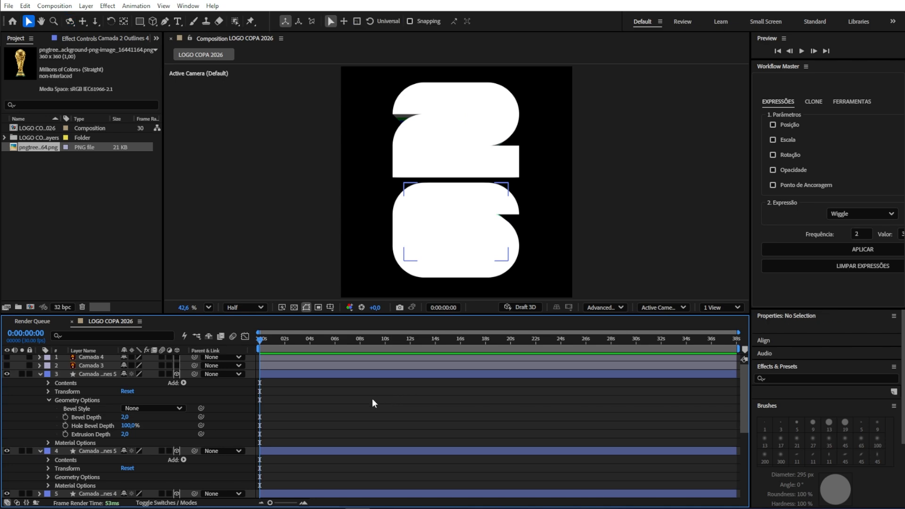
# Step: Create a new two-node camera layer with a custom focal length
pyautogui.rightClick(40, 434)
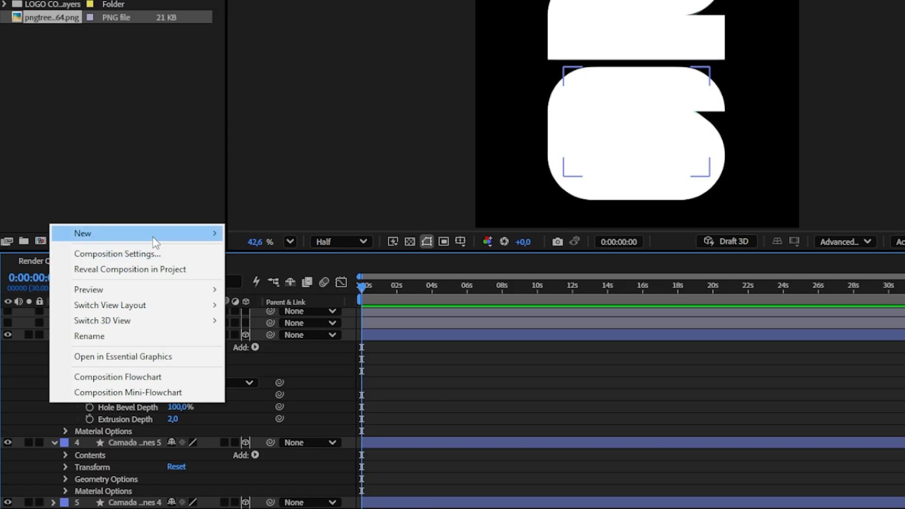
pyautogui.moveTo(153, 237)
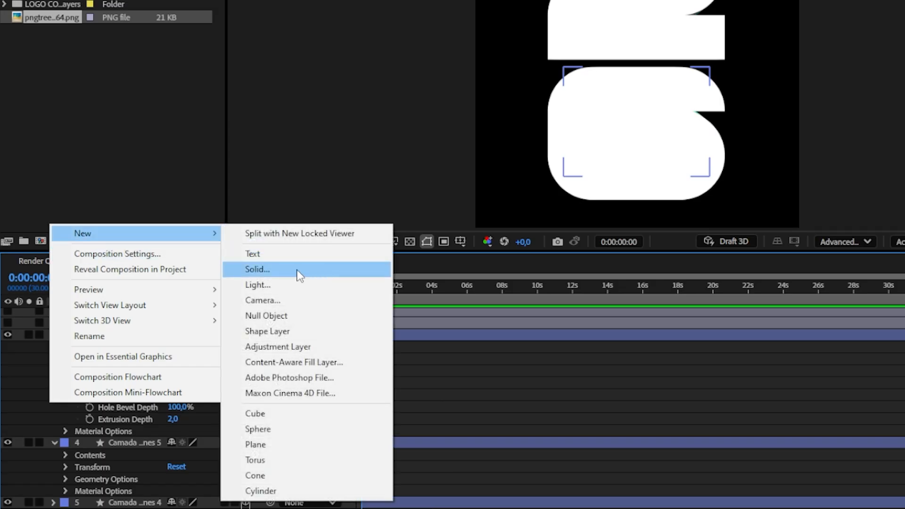
pyautogui.click(273, 303)
pyautogui.press('BackSpace')
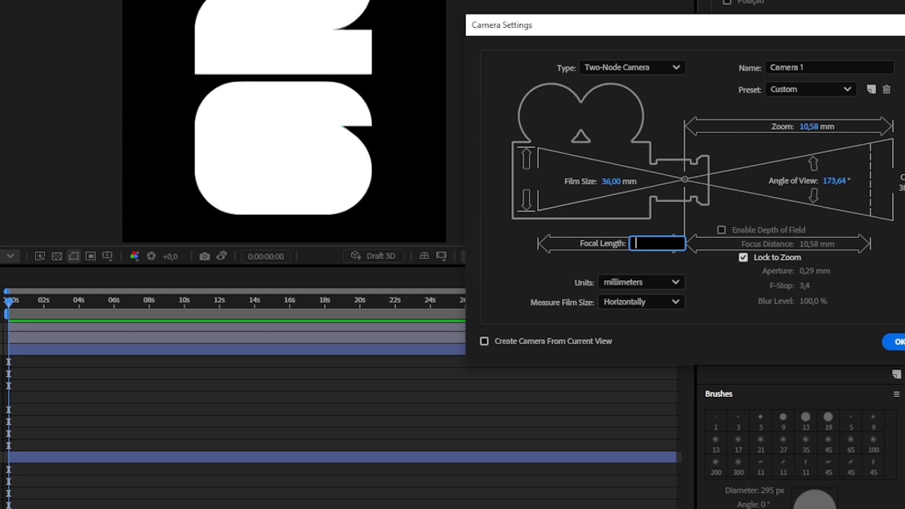
pyautogui.write('10')
pyautogui.press('Return')
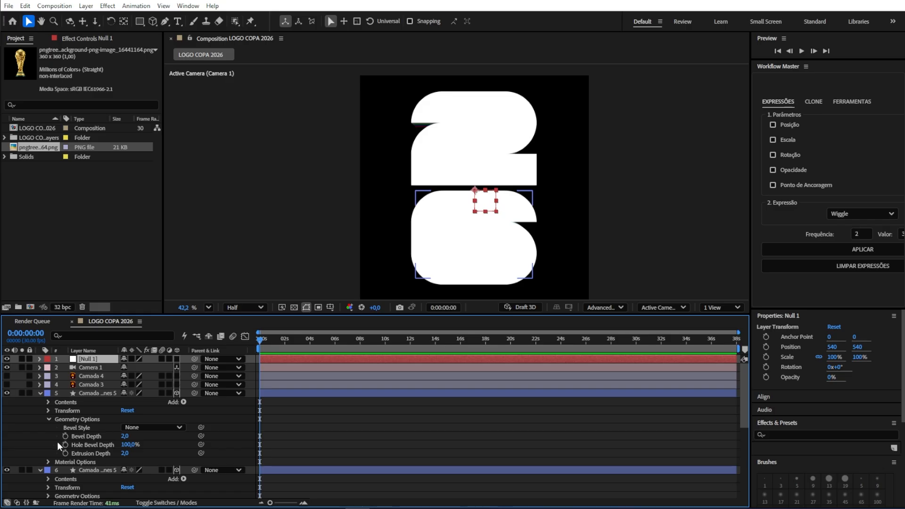
# Step: Add a new null object to the composition and make it a 3D layer
pyautogui.rightClick(44, 440)
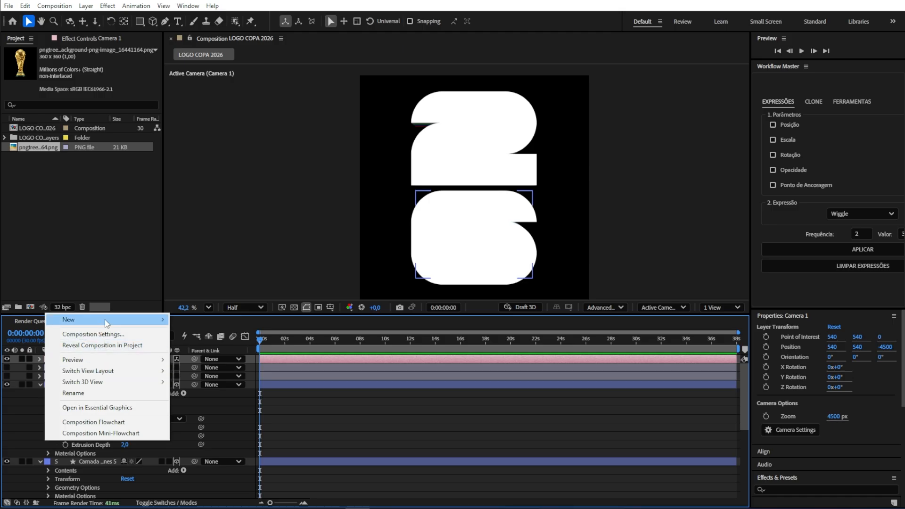
pyautogui.moveTo(105, 319)
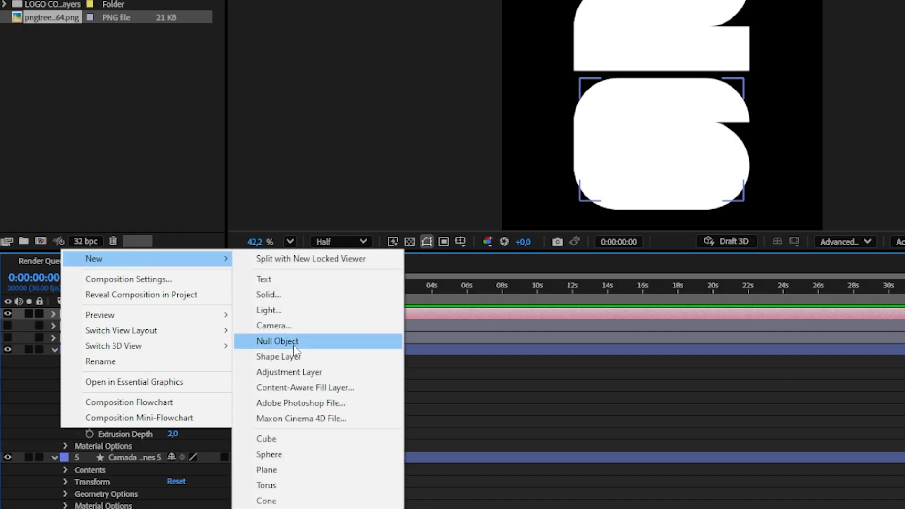
pyautogui.click(293, 345)
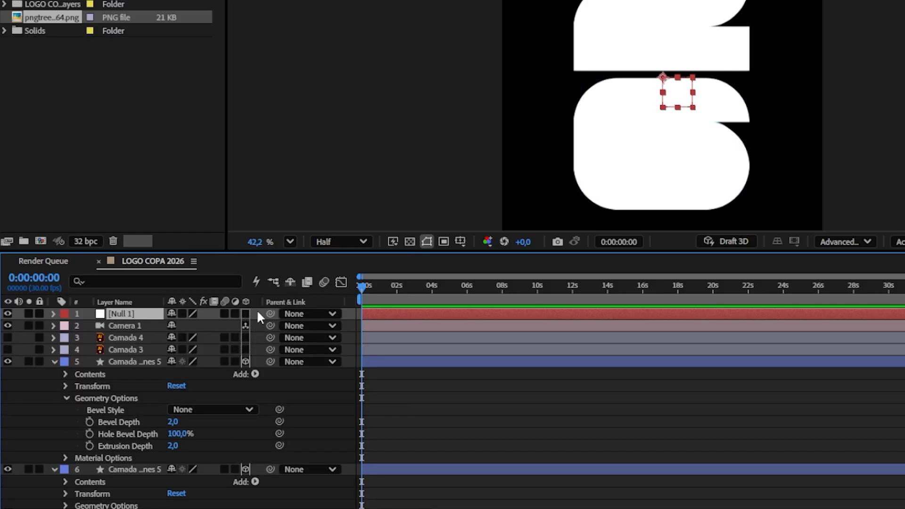
pyautogui.click(249, 313)
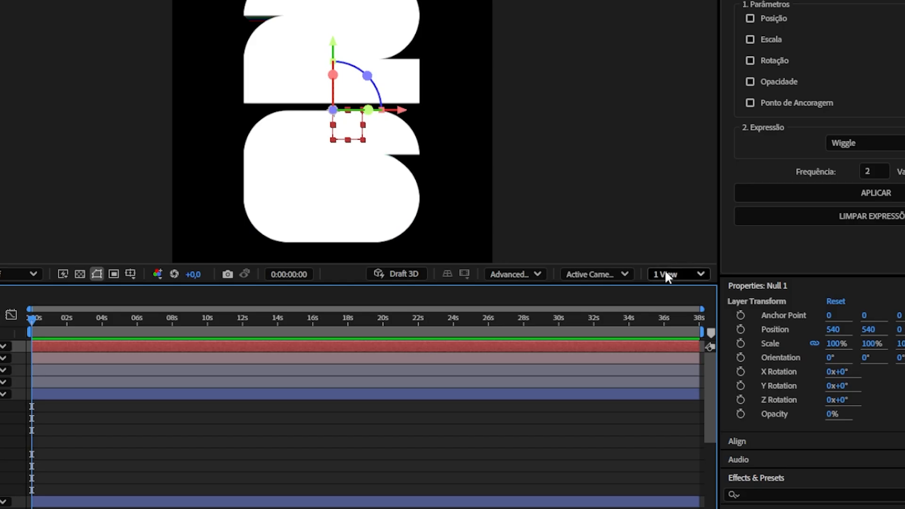
# Step: Switch the viewer to two views and set the second view to Top
pyautogui.click(666, 275)
pyautogui.click(678, 313)
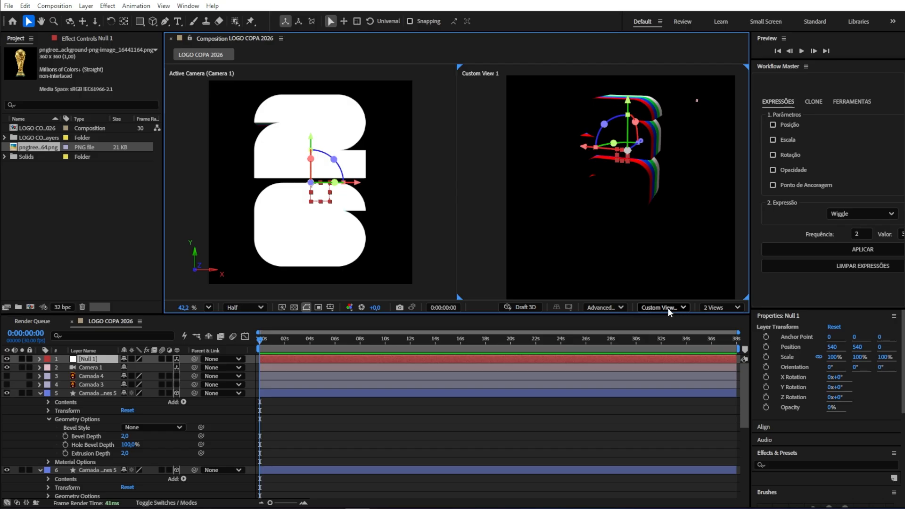
pyautogui.click(609, 274)
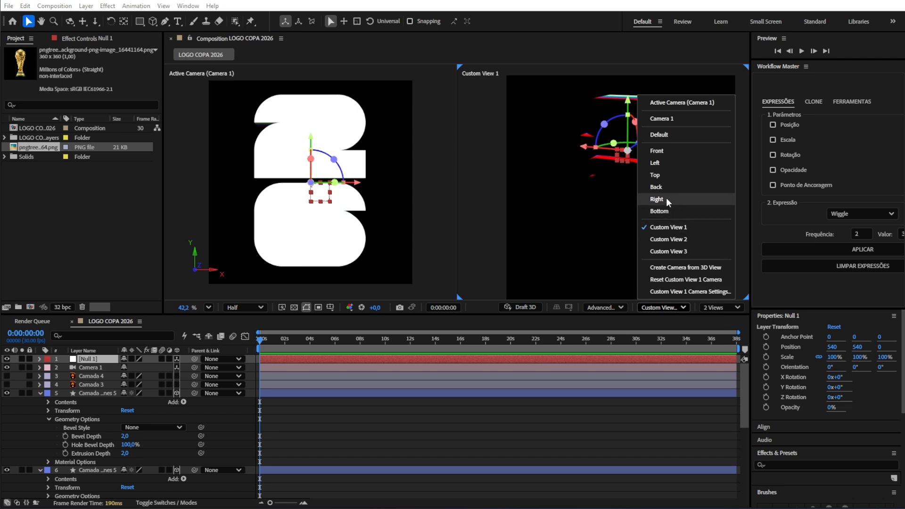
pyautogui.click(660, 175)
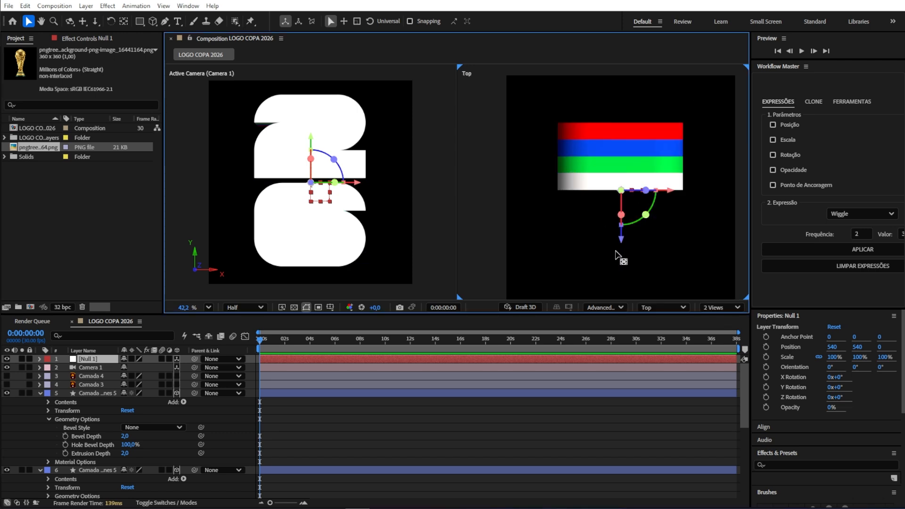
# Step: Move the null's anchor point to the middle depth of the stacked layers in the Top view, then return to a single view
pyautogui.press('y')
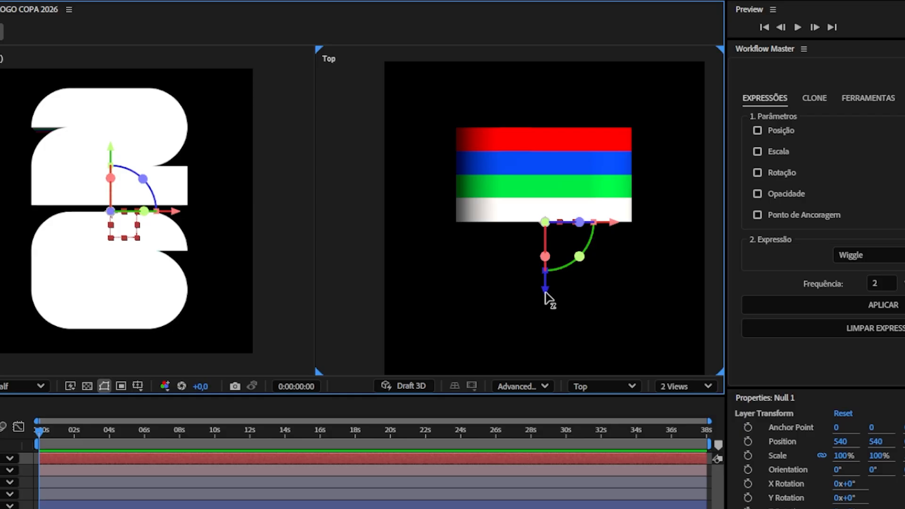
pyautogui.moveTo(546, 297); pyautogui.dragTo(544, 245)
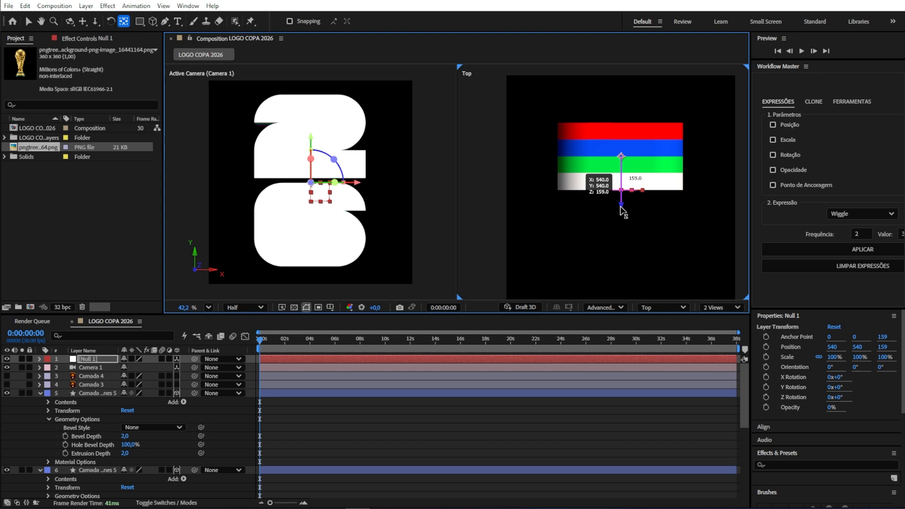
pyautogui.moveTo(620, 207); pyautogui.dragTo(621, 207)
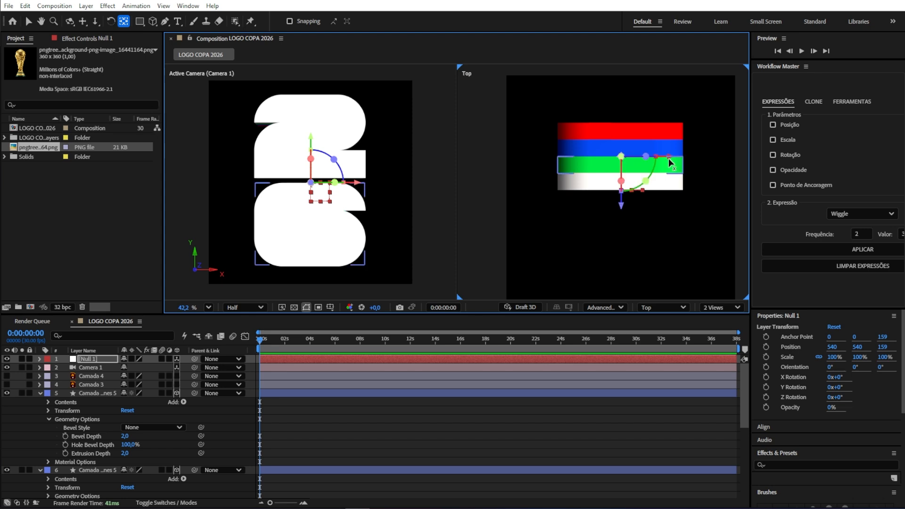
pyautogui.click(715, 307)
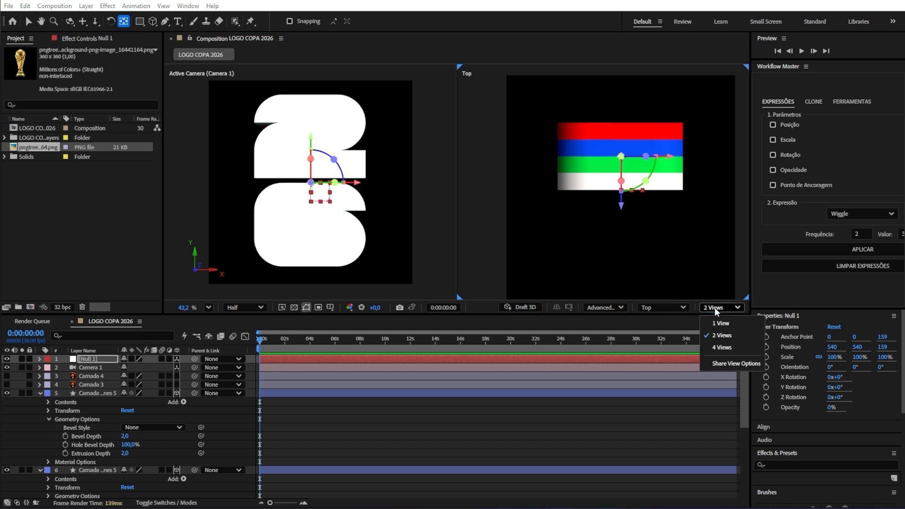
pyautogui.click(720, 323)
# Step: Select all the extruded logo layers and parent them to the null object
pyautogui.scroll(-5, 141, 424)
pyautogui.click(101, 485)
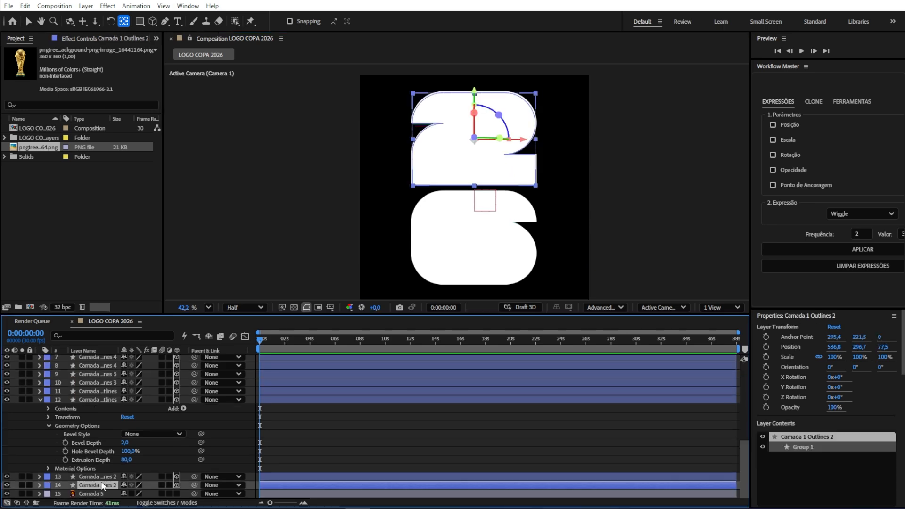
pyautogui.scroll(6, 106, 473)
pyautogui.keyDown('shift'); pyautogui.click(105, 391); pyautogui.keyUp('shift')
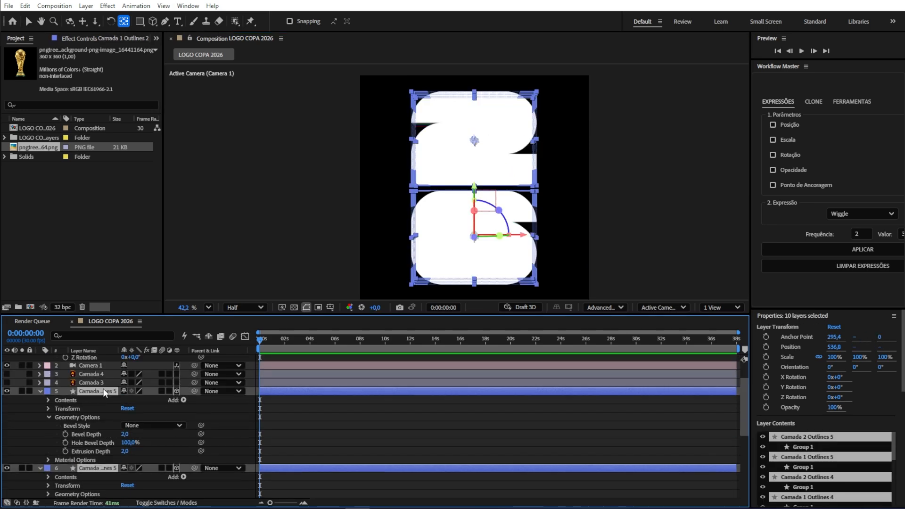
pyautogui.scroll(2, 115, 395)
pyautogui.moveTo(194, 427); pyautogui.dragTo(99, 375)
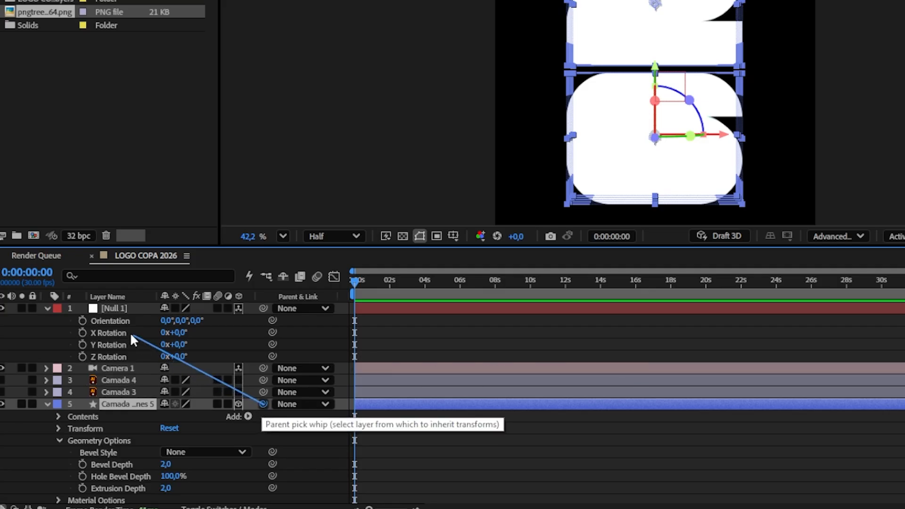
pyautogui.moveTo(131, 336); pyautogui.dragTo(124, 309)
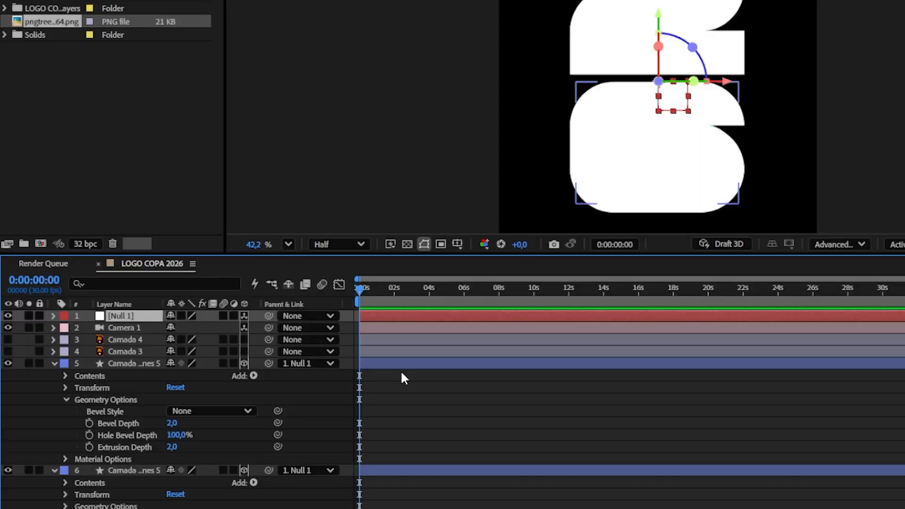
# Step: Keyframe the null's Y Rotation at 180° at the start and 0° about 2 seconds later
pyautogui.press('r')
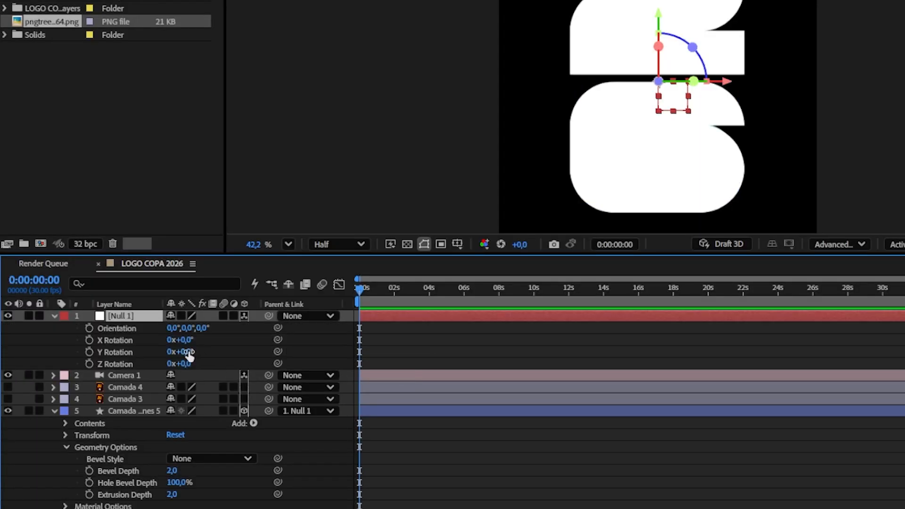
pyautogui.moveTo(189, 353); pyautogui.dragTo(241, 368)
pyautogui.hotkey('ctrl', 'z')
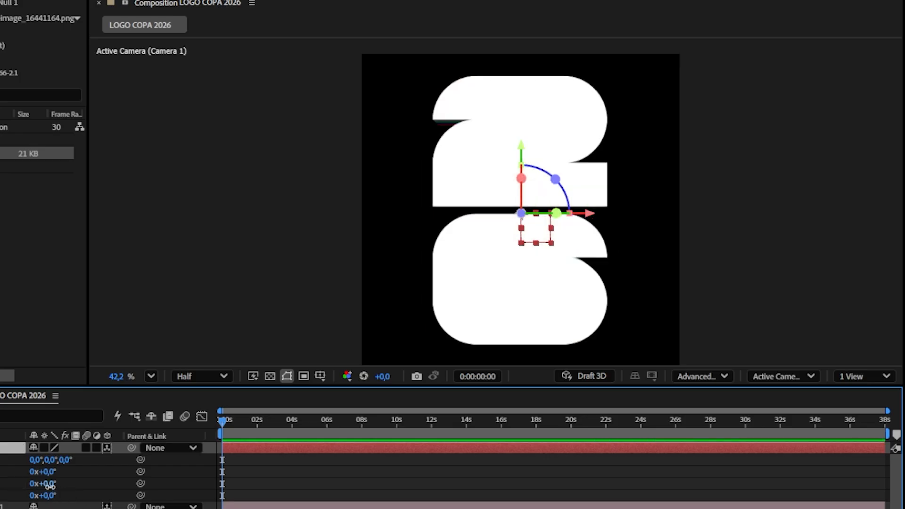
pyautogui.moveTo(50, 485); pyautogui.dragTo(186, 495)
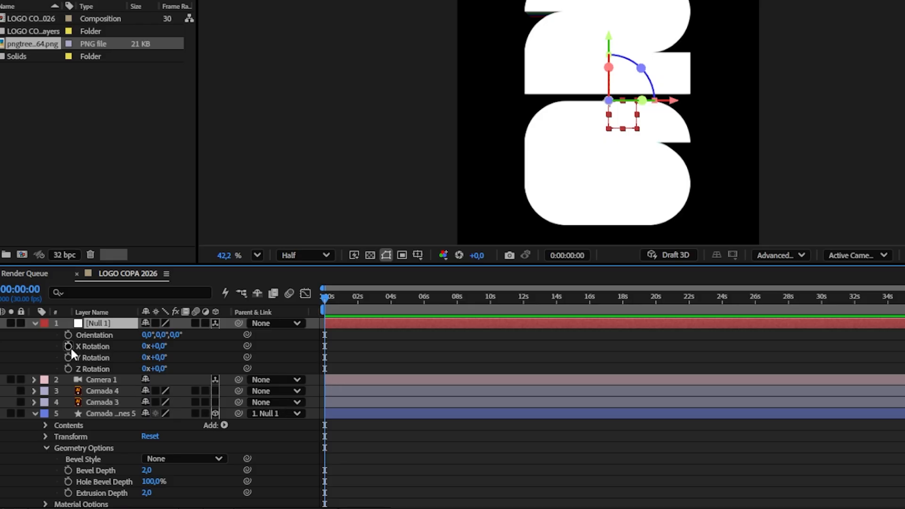
pyautogui.click(69, 357)
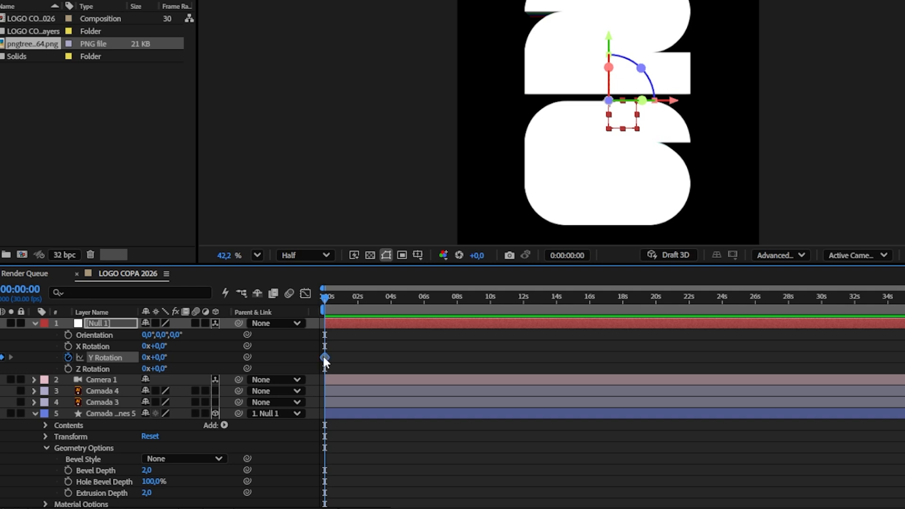
pyautogui.moveTo(323, 357); pyautogui.dragTo(358, 358)
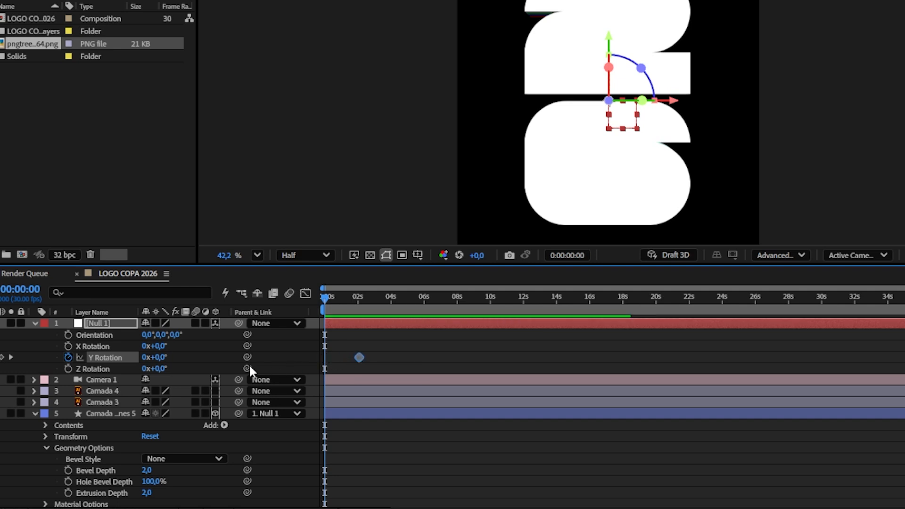
pyautogui.moveTo(155, 357); pyautogui.dragTo(275, 357)
pyautogui.click(163, 357)
pyautogui.write('180')
pyautogui.press('Return')
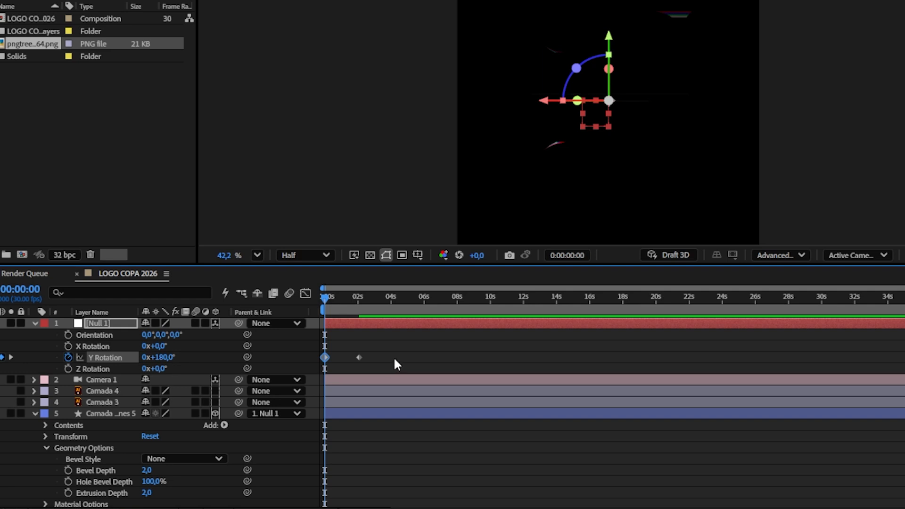
# Step: Apply easy ease to both Y Rotation keyframes and steepen the speed curve in the Graph Editor
pyautogui.moveTo(410, 345); pyautogui.dragTo(313, 376)
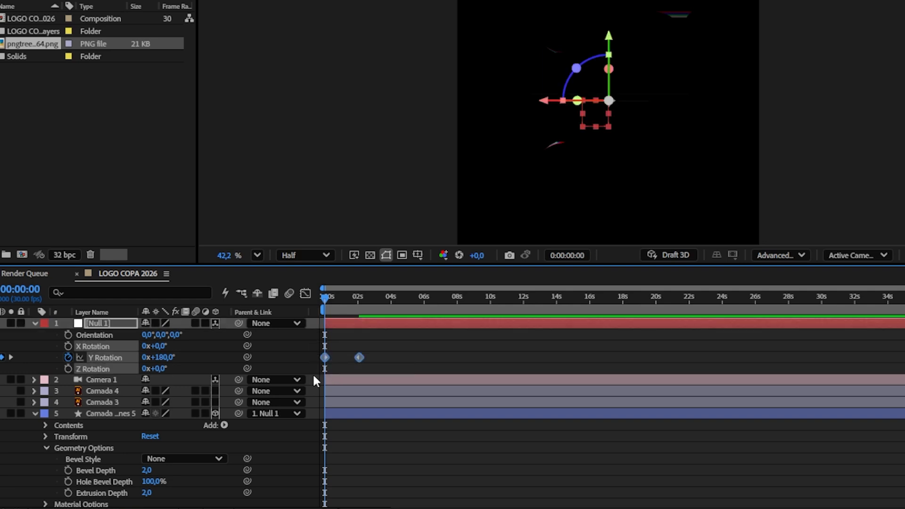
pyautogui.press('F9')
pyautogui.click(307, 294)
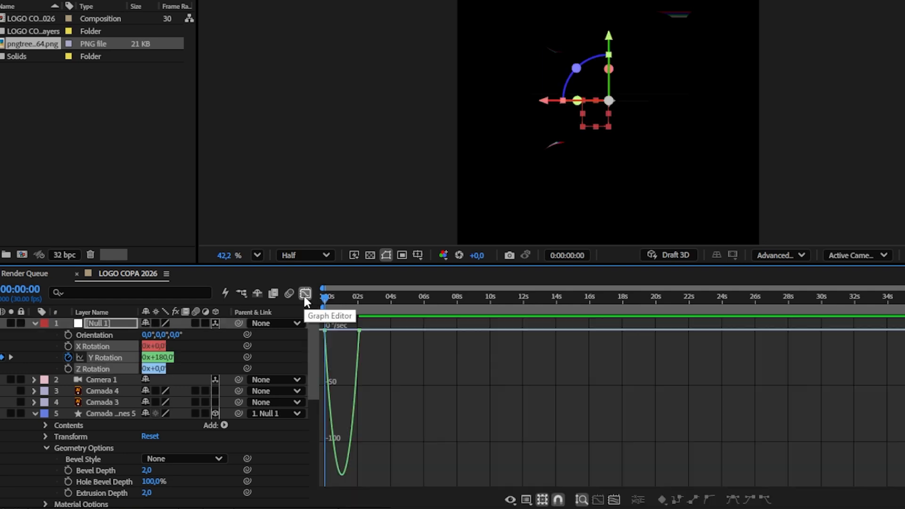
pyautogui.scroll(2, 326, 353)
pyautogui.moveTo(344, 334); pyautogui.dragTo(370, 338)
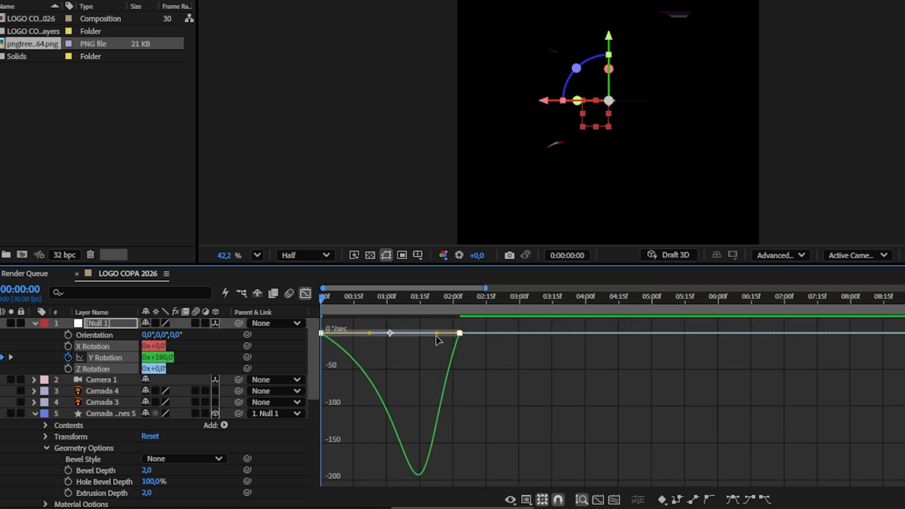
pyautogui.moveTo(437, 333); pyautogui.dragTo(410, 334)
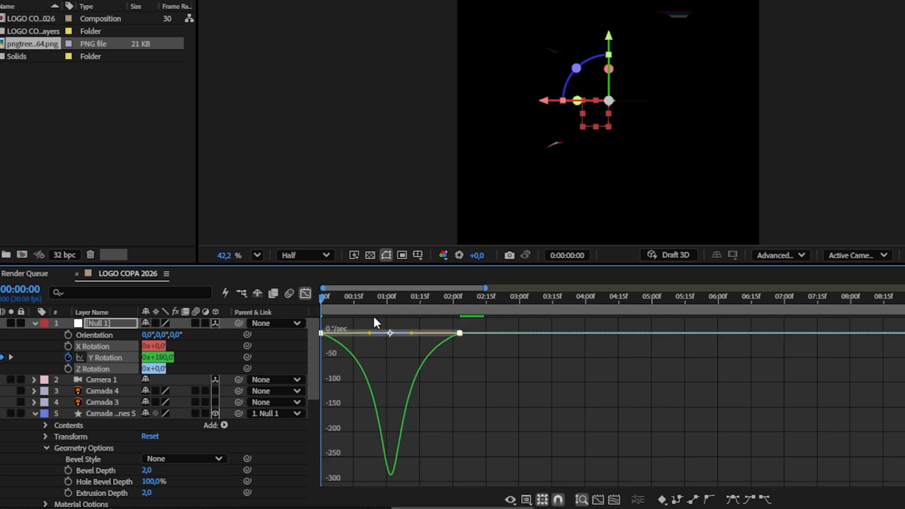
pyautogui.click(305, 293)
# Step: Play back and scrub through the opening rotation animation to review it
pyautogui.press('space')
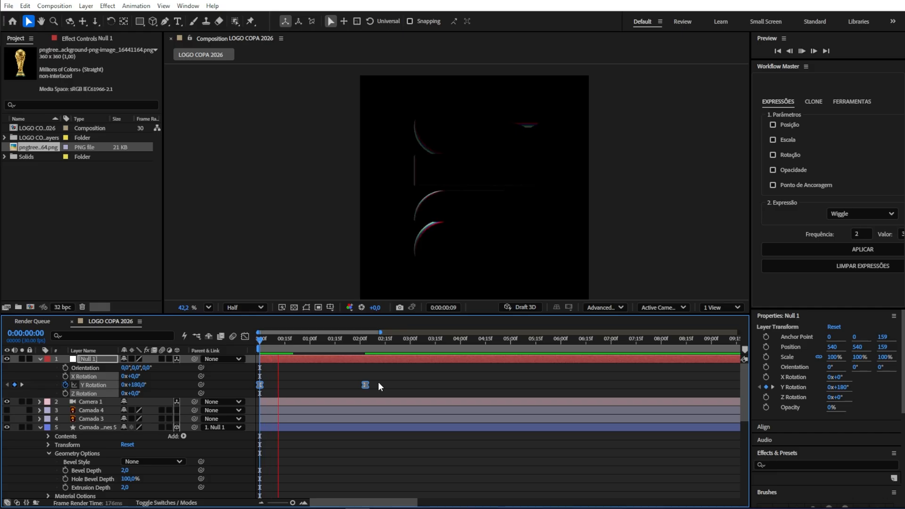
pyautogui.press('space')
pyautogui.click(394, 381)
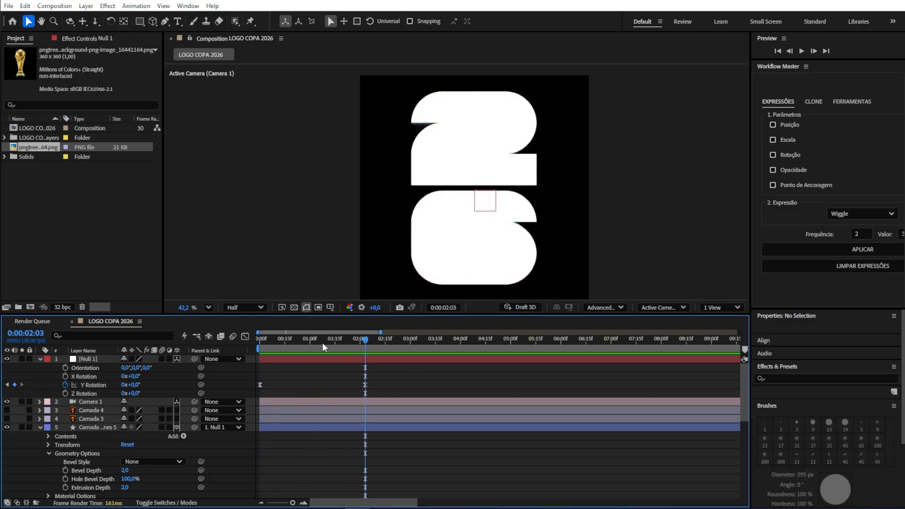
pyautogui.press('Home')
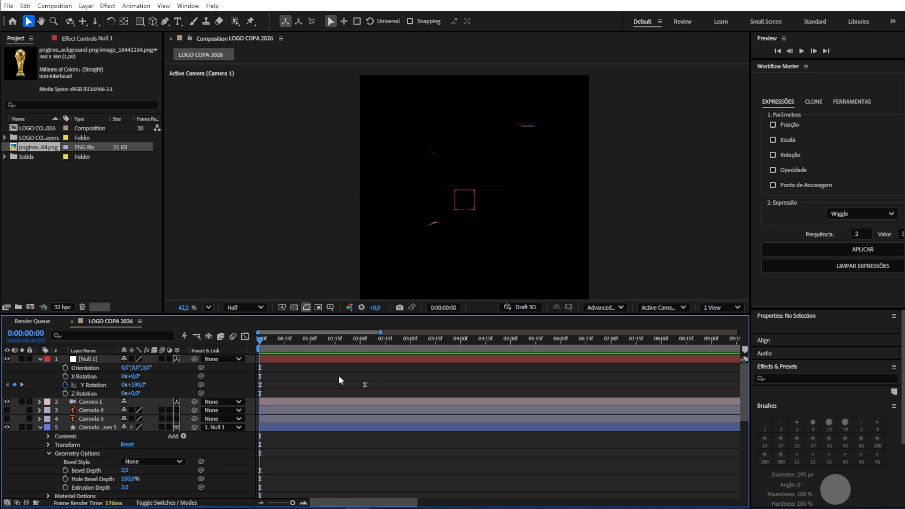
pyautogui.click(343, 339)
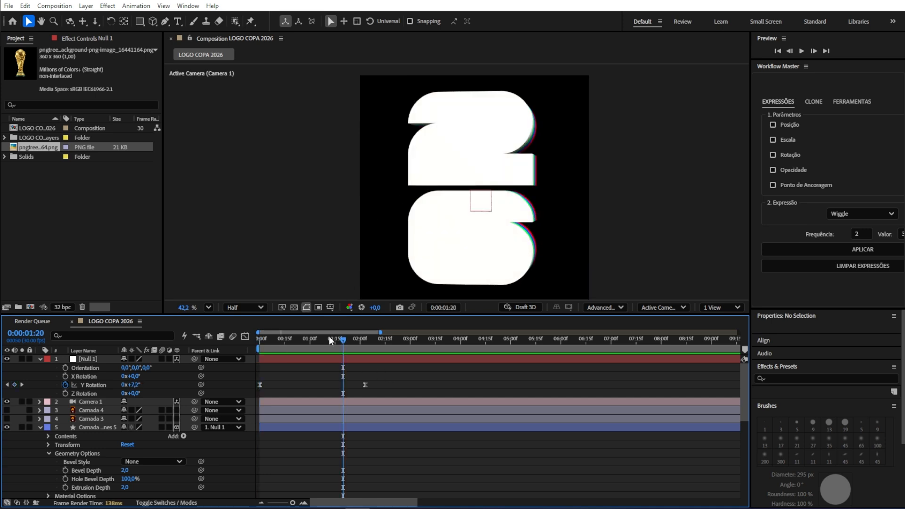
pyautogui.moveTo(329, 339); pyautogui.dragTo(307, 340)
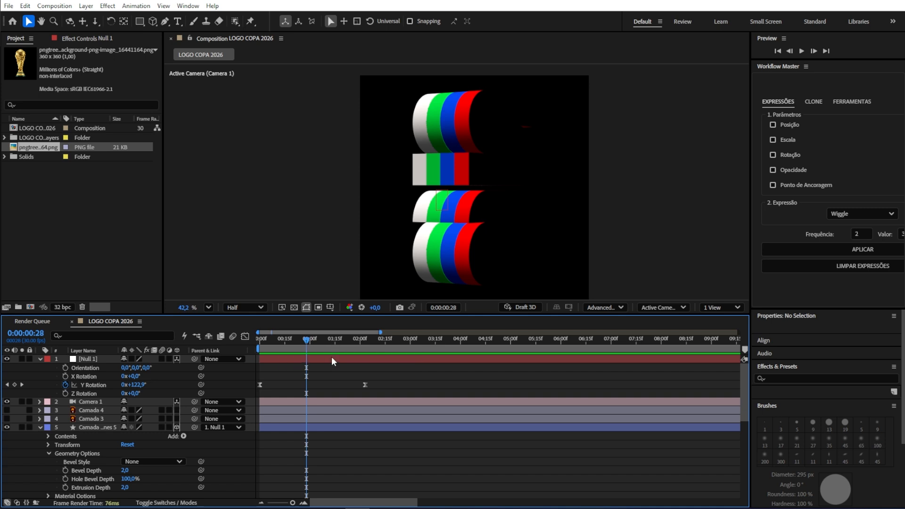
# Step: Select the Camada 3 and Camada 4 layers and move them to the top of the layer stack
pyautogui.scroll(-1, 330, 357)
pyautogui.scroll(1, 330, 357)
pyautogui.click(97, 418)
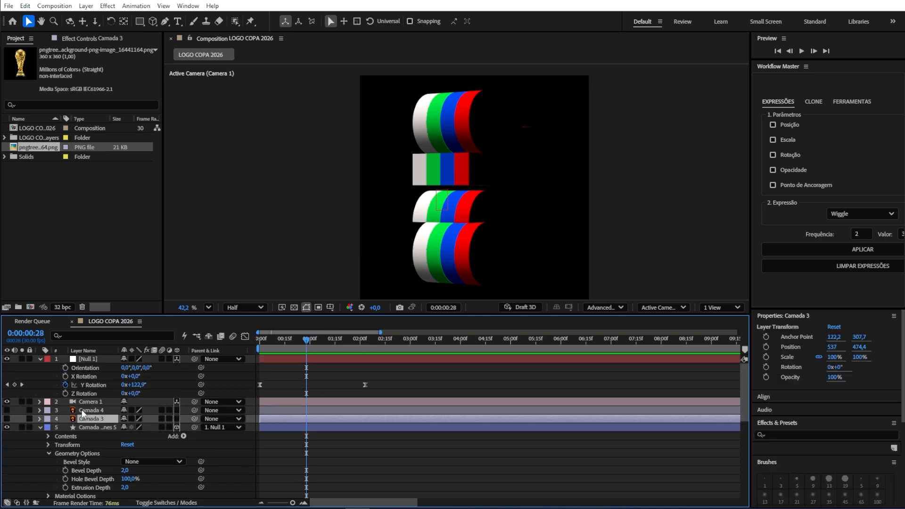
pyautogui.keyDown('ctrl'); pyautogui.click(82, 411); pyautogui.keyUp('ctrl')
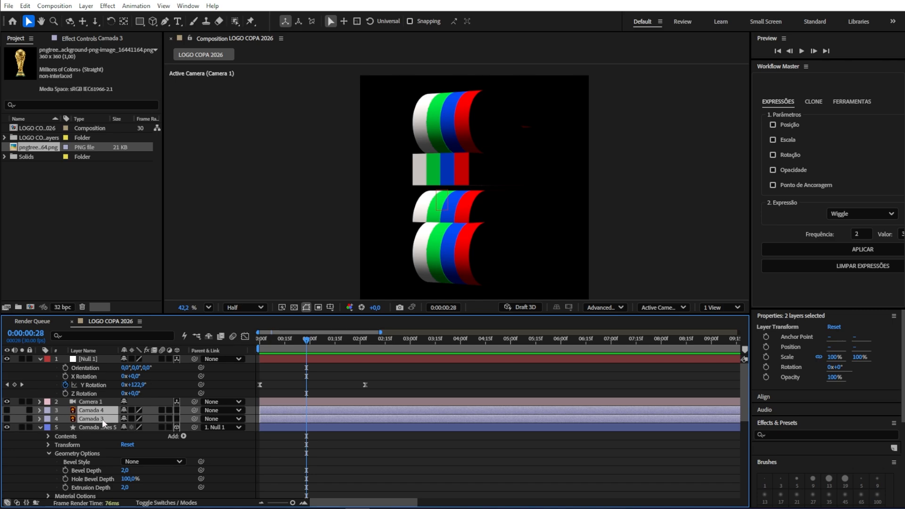
pyautogui.moveTo(101, 420); pyautogui.dragTo(109, 358)
# Step: Select the null, camera and all extruded logo layers and pre-compose them into Pre-comp 1
pyautogui.scroll(-8, 108, 424)
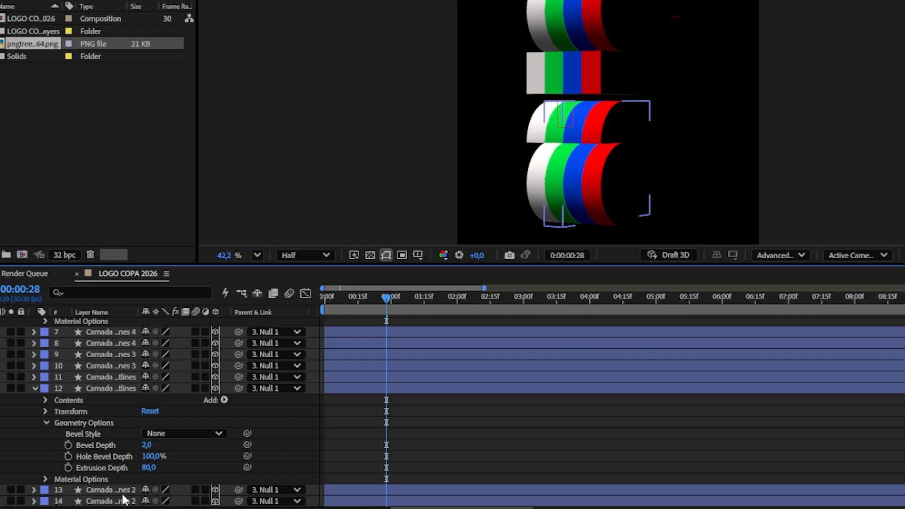
pyautogui.click(122, 495)
pyautogui.scroll(8, 182, 360)
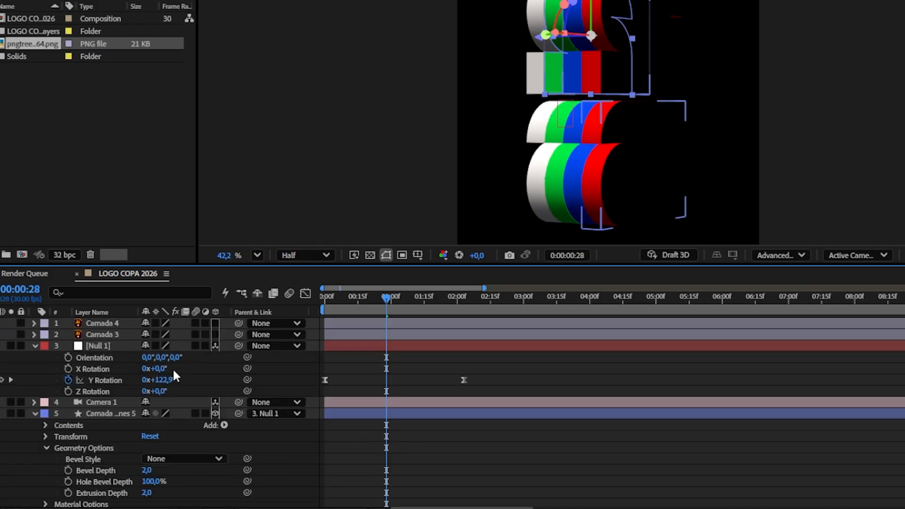
pyautogui.keyDown('shift'); pyautogui.click(106, 348); pyautogui.keyUp('shift')
pyautogui.hotkey('ctrl', 'shift', 'c')
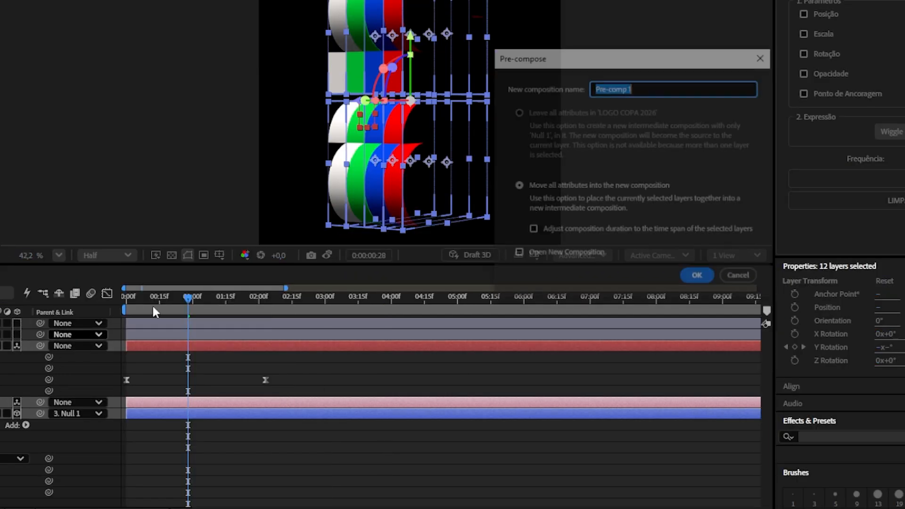
pyautogui.click(697, 274)
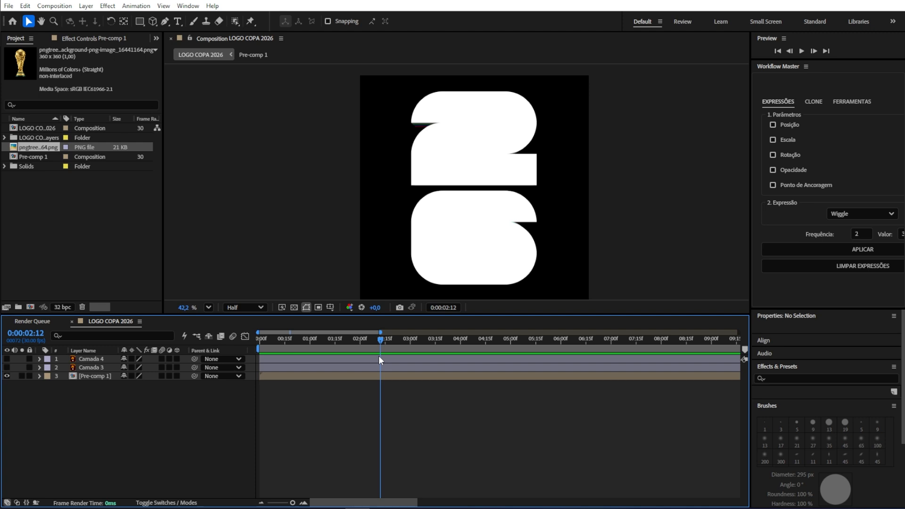
# Step: Change the composition width to 1920 px in the composition settings
pyautogui.hotkey('ctrl', 'k')
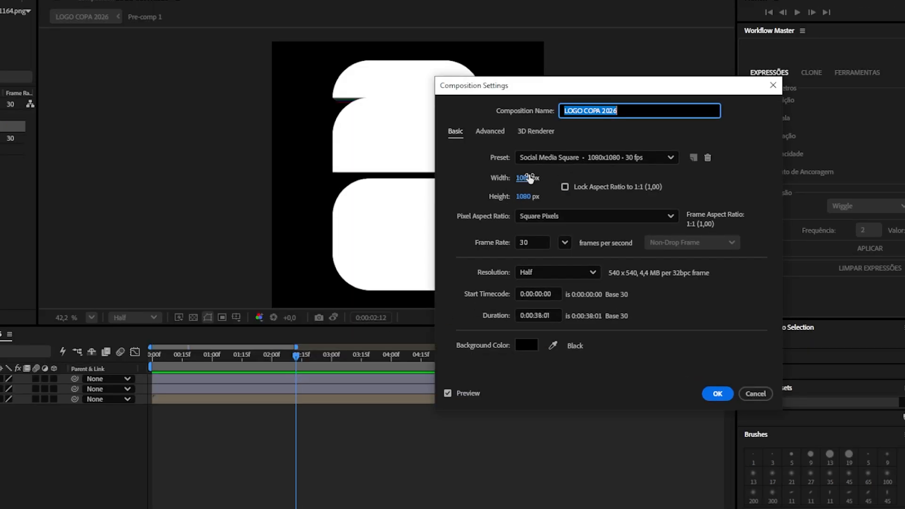
pyautogui.click(529, 177)
pyautogui.write('1920')
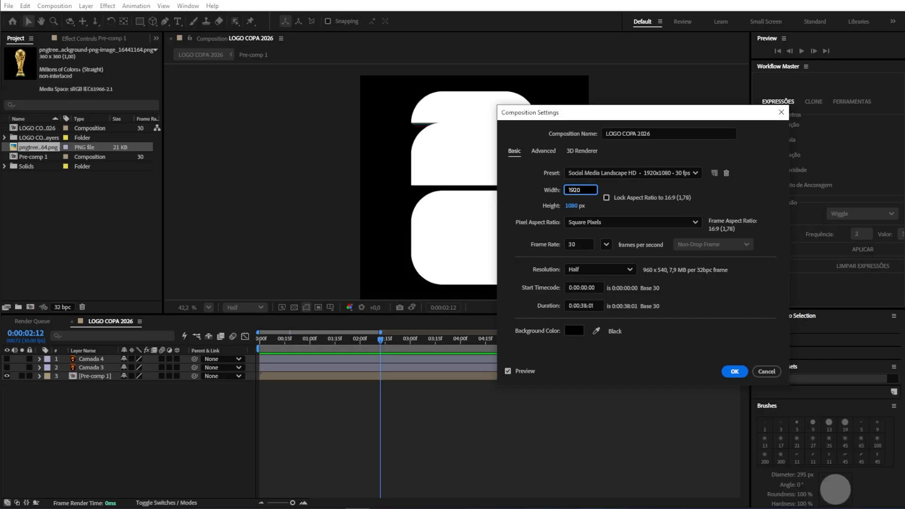
pyautogui.press('Return')
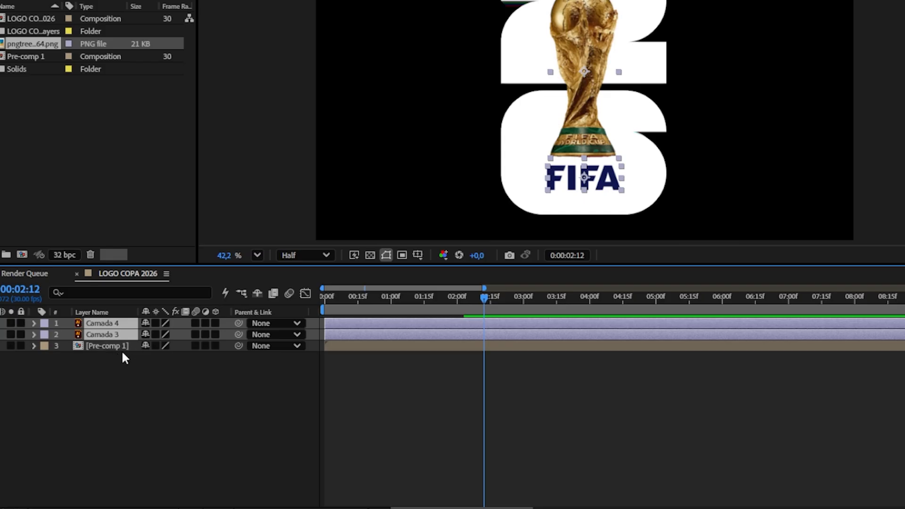
# Step: Parent the Camada 4 and Camada 3 layers to the Pre-comp 1 layer
pyautogui.moveTo(193, 358); pyautogui.dragTo(101, 376)
pyautogui.moveTo(114, 343); pyautogui.dragTo(110, 344)
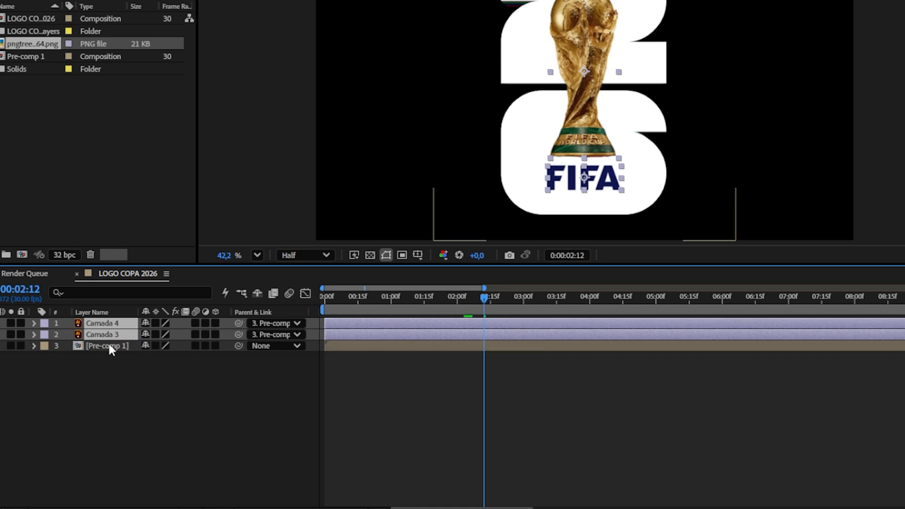
# Step: Scale the Pre-comp 1 layer down to 52%
pyautogui.click(107, 346)
pyautogui.press('s')
pyautogui.moveTo(180, 361); pyautogui.dragTo(165, 360)
pyautogui.moveTo(166, 418); pyautogui.dragTo(162, 419)
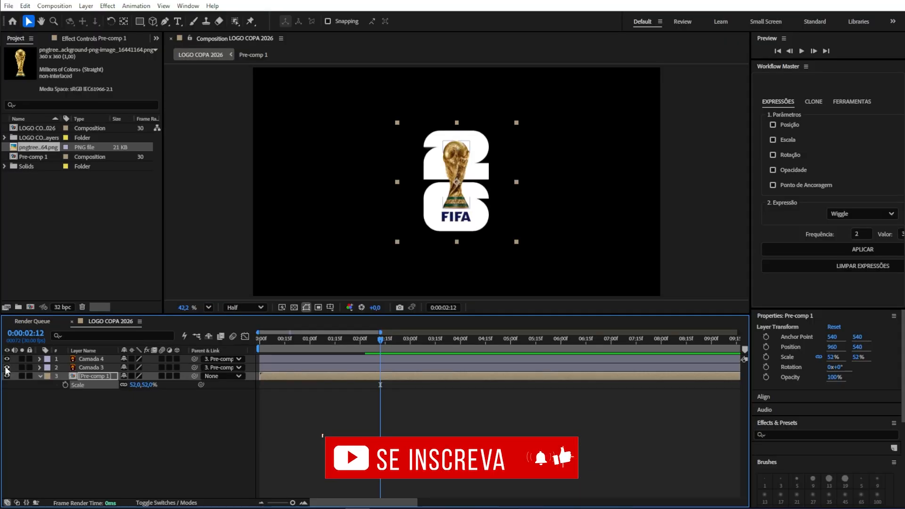
# Step: Hide the Camada 4 and Camada 3 trophy and FIFA layers
pyautogui.moveTo(5, 367); pyautogui.dragTo(7, 358)
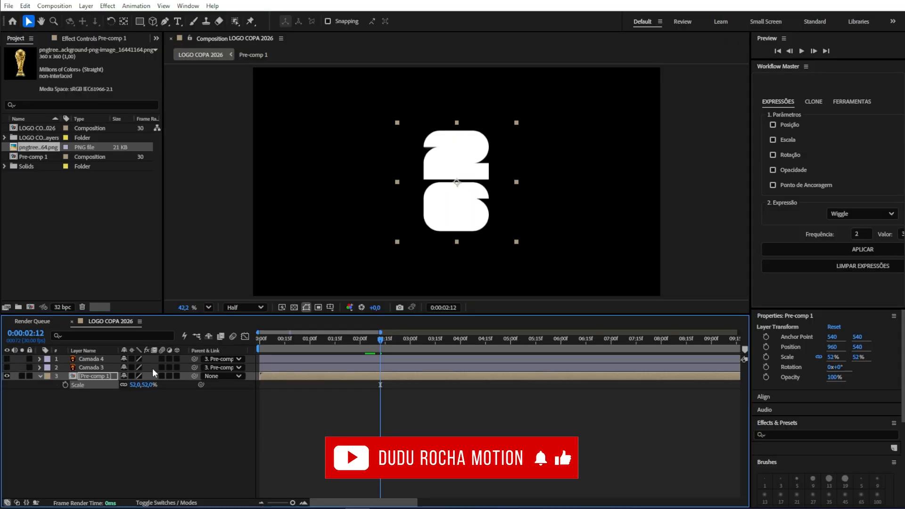
pyautogui.click(382, 350)
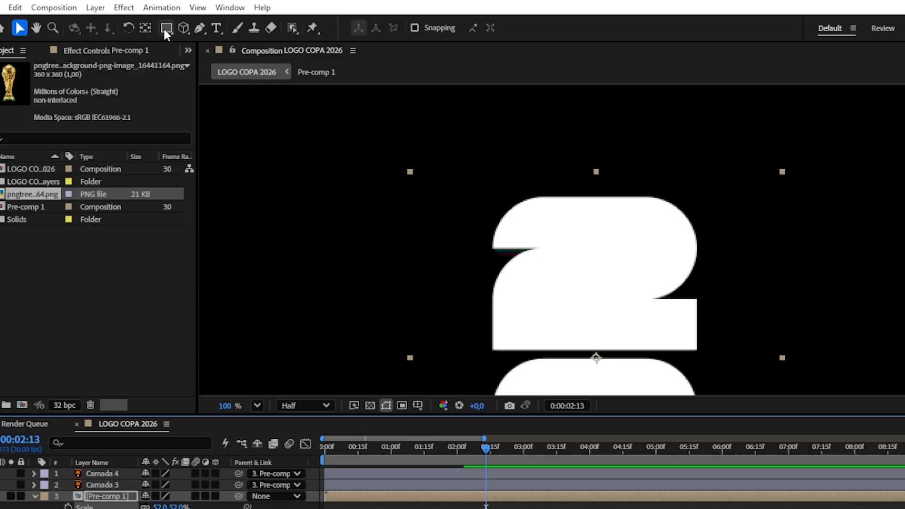
# Step: Draw a rectangular mask on the pre-comp around the top horizontal slice of the "2"
pyautogui.click(166, 27)
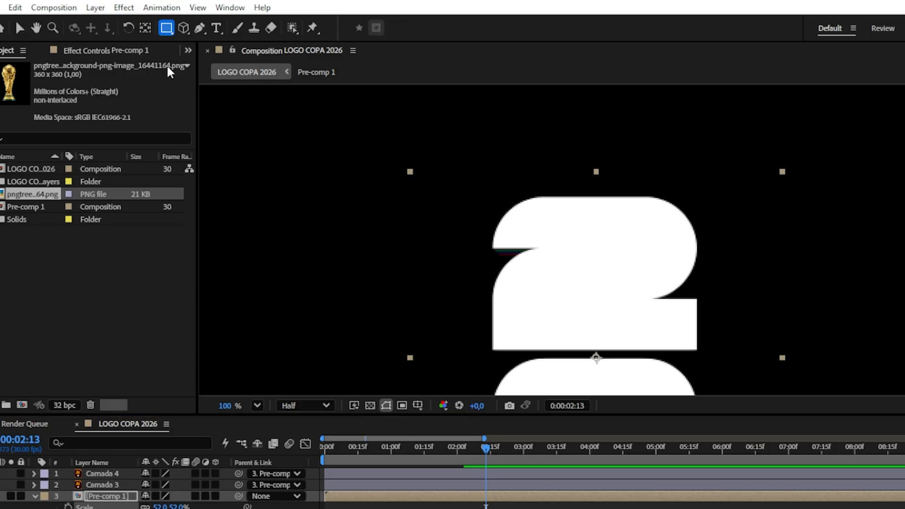
pyautogui.moveTo(399, 139); pyautogui.dragTo(709, 256)
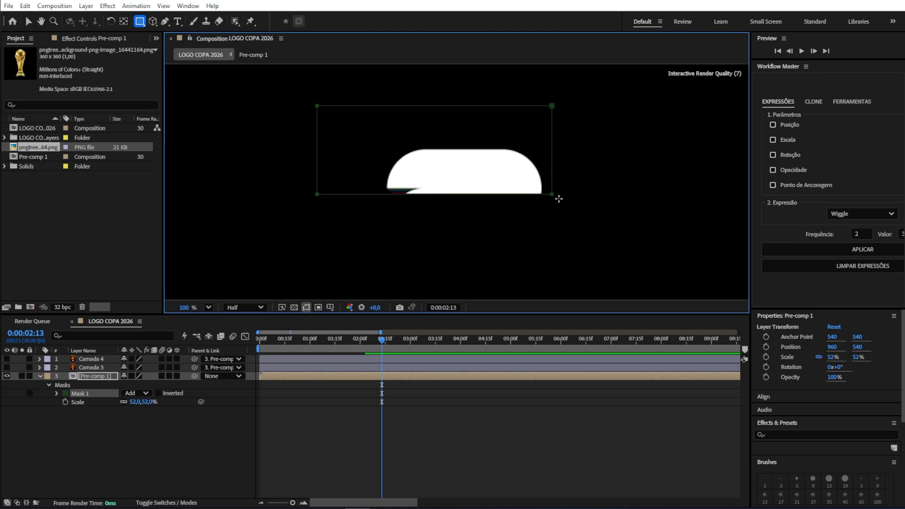
pyautogui.moveTo(558, 199); pyautogui.dragTo(623, 188)
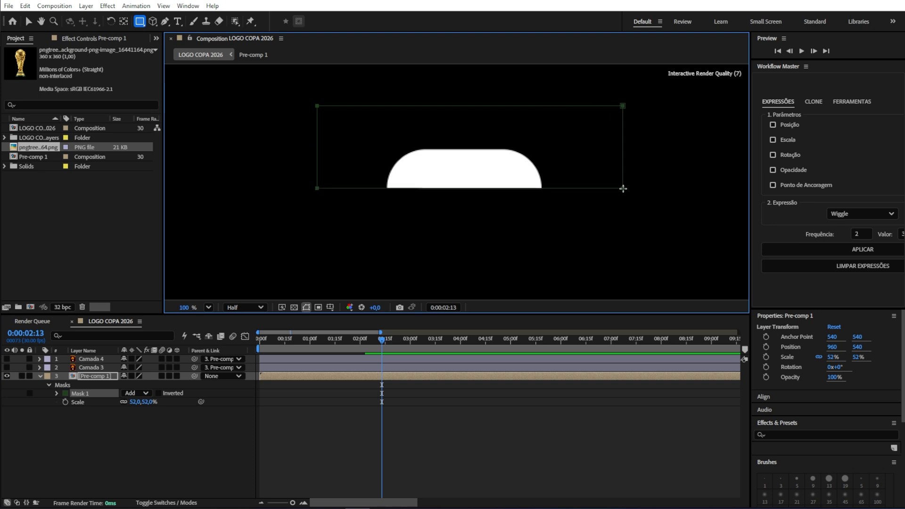
pyautogui.press('v')
# Step: Set the mask's expansion to 1 pixel
pyautogui.click(305, 374)
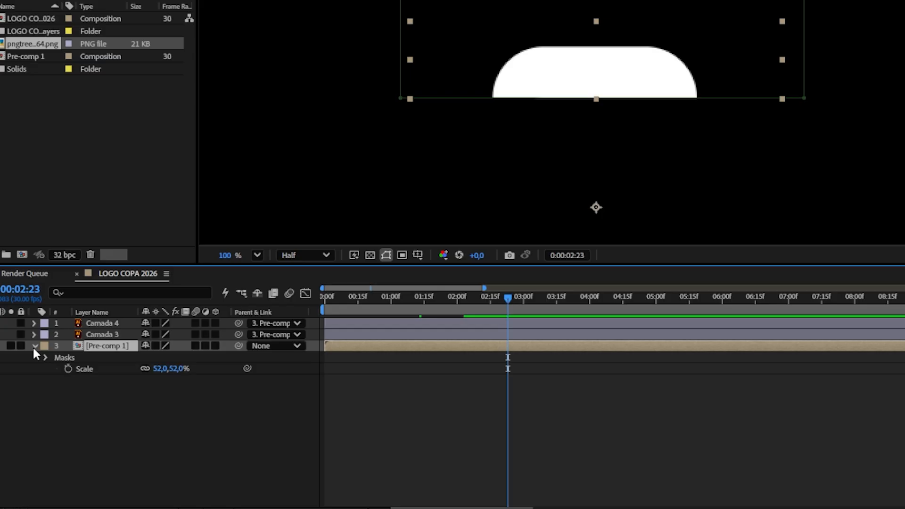
pyautogui.click(40, 376)
pyautogui.click(45, 358)
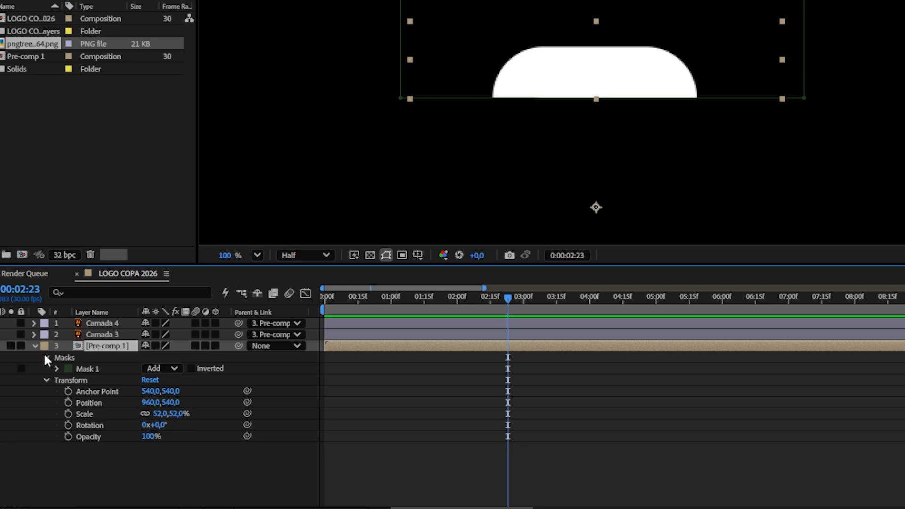
pyautogui.click(57, 368)
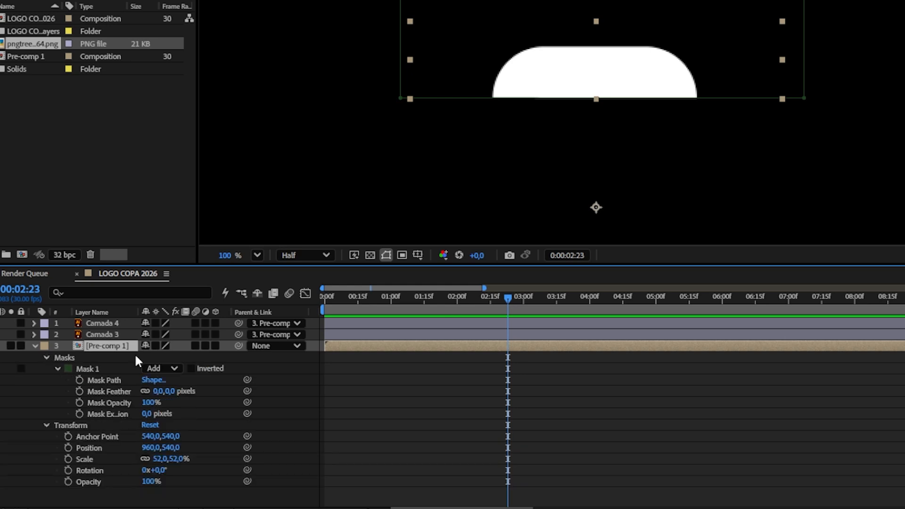
pyautogui.click(113, 414)
pyautogui.click(146, 413)
pyautogui.write('1')
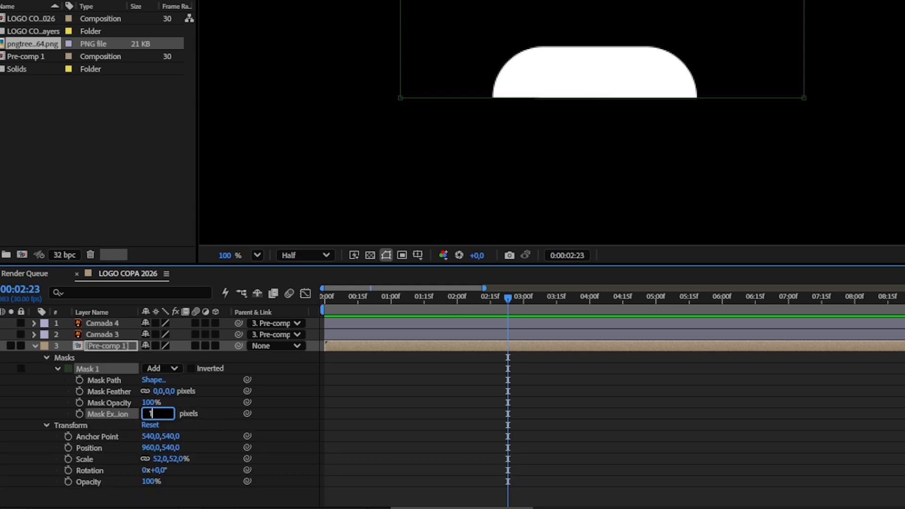
pyautogui.press('Return')
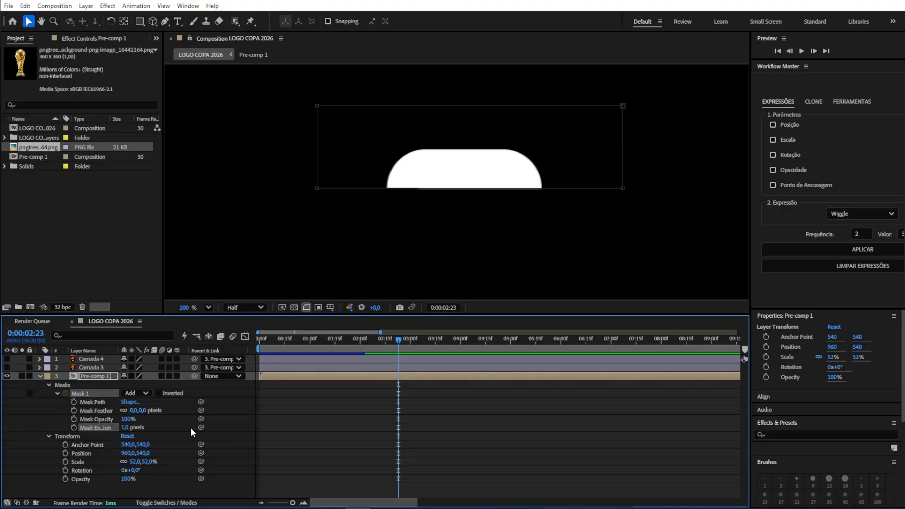
# Step: Duplicate the masked pre-comp layer and move the copy's mask down to the next slice of the logo
pyautogui.press('s')
pyautogui.press('q')
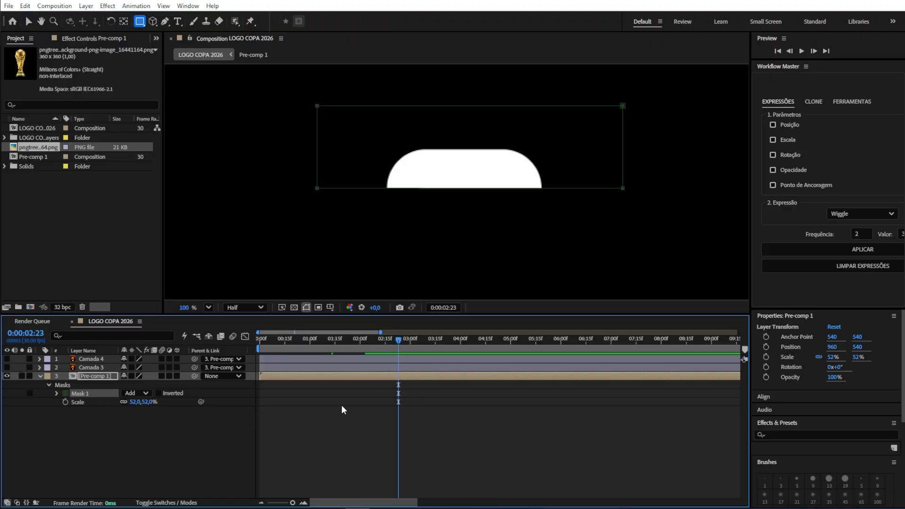
pyautogui.click(354, 378)
pyautogui.hotkey('ctrl', 'd')
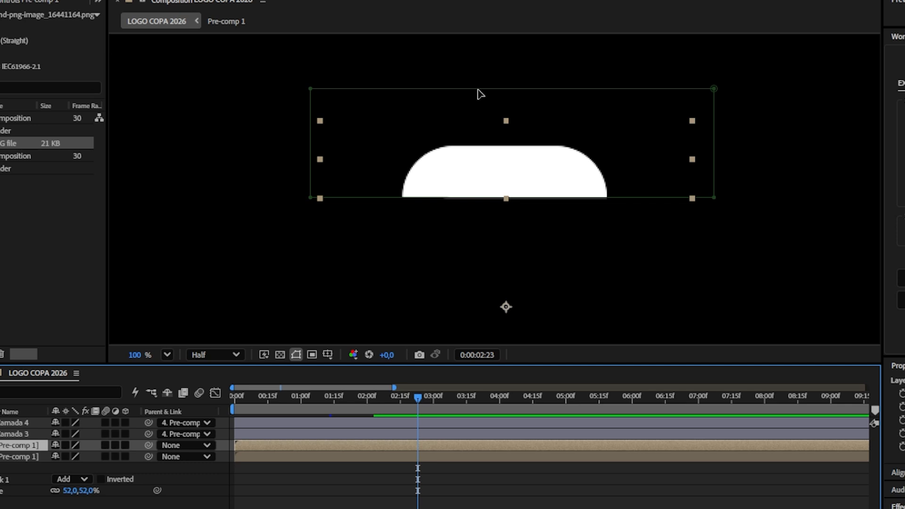
pyautogui.doubleClick(477, 89)
pyautogui.moveTo(513, 89); pyautogui.dragTo(648, 248)
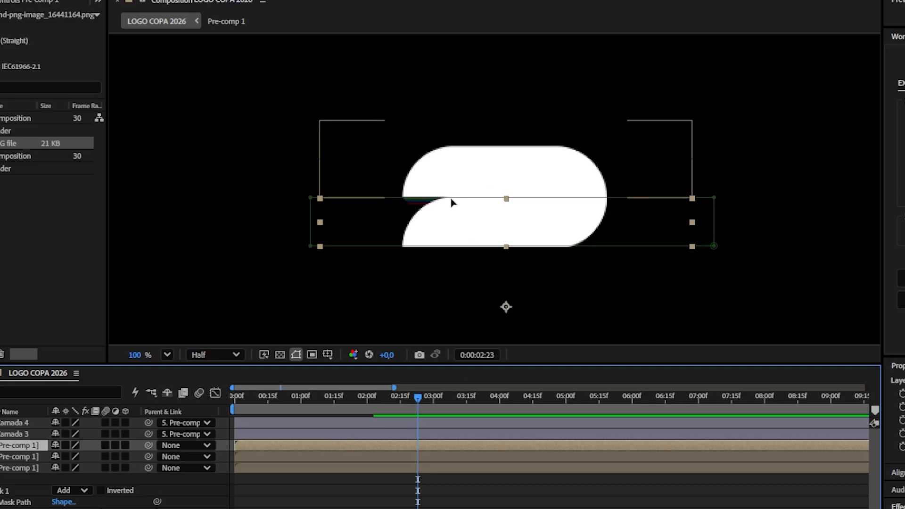
pyautogui.doubleClick(424, 192)
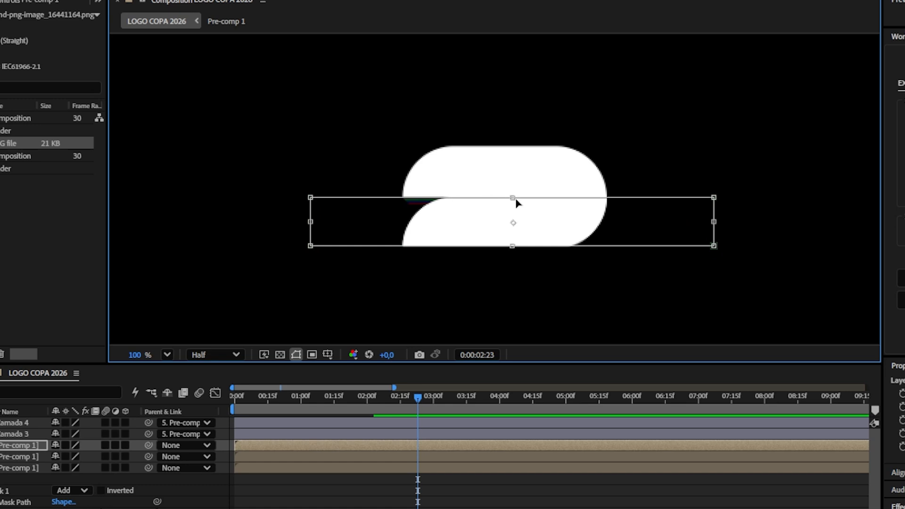
pyautogui.moveTo(519, 248); pyautogui.dragTo(528, 308)
# Step: Duplicate the layer again and shift its mask down to the following slice
pyautogui.hotkey('ctrl', 'd')
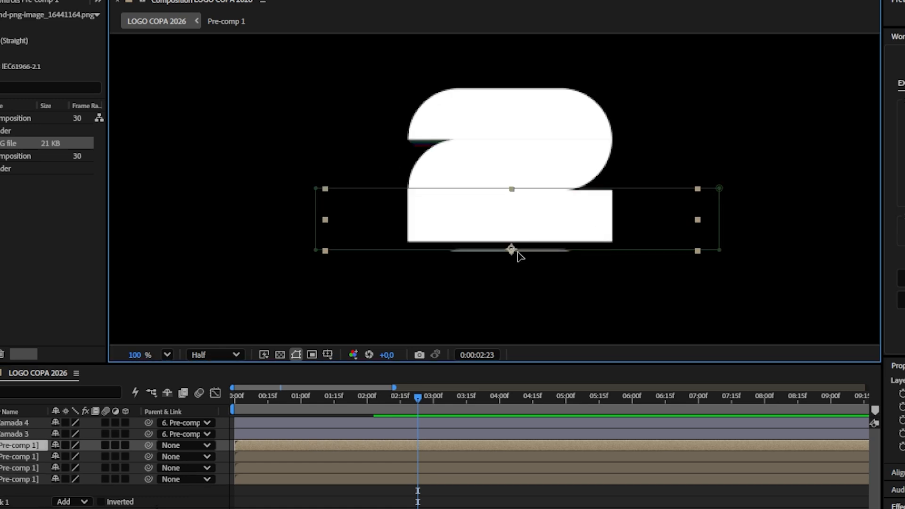
pyautogui.click(492, 456)
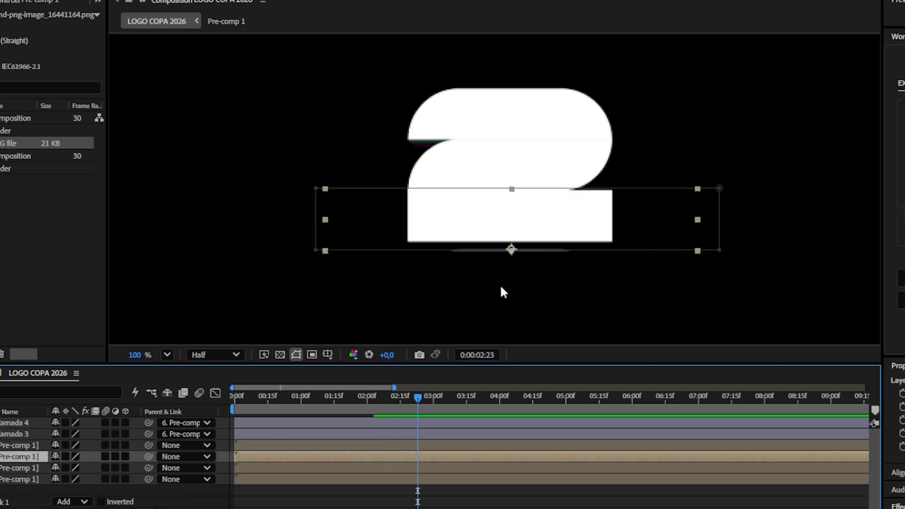
pyautogui.doubleClick(494, 250)
pyautogui.moveTo(495, 250); pyautogui.dragTo(495, 246)
# Step: Duplicate another copy and move its mask down to the lower slice of the "6"
pyautogui.click(470, 444)
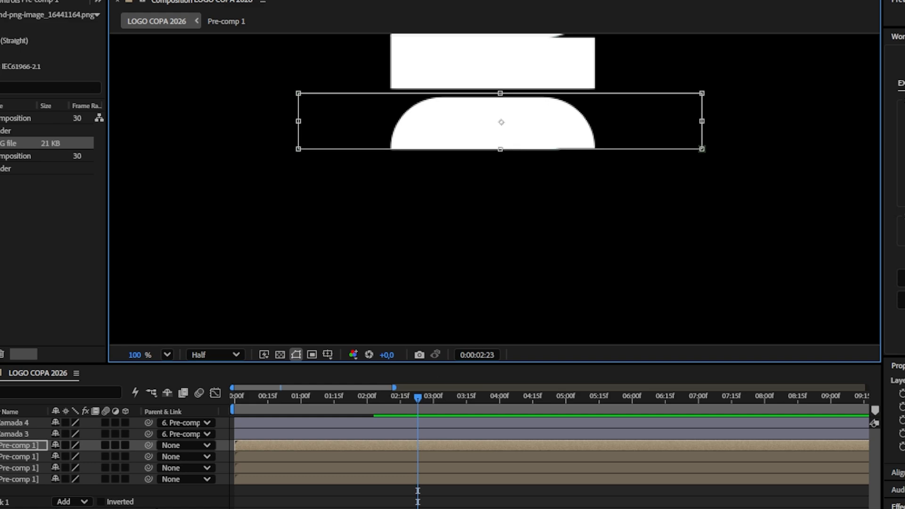
pyautogui.click(437, 447)
pyautogui.hotkey('ctrl', 'd')
pyautogui.moveTo(495, 202); pyautogui.dragTo(499, 261)
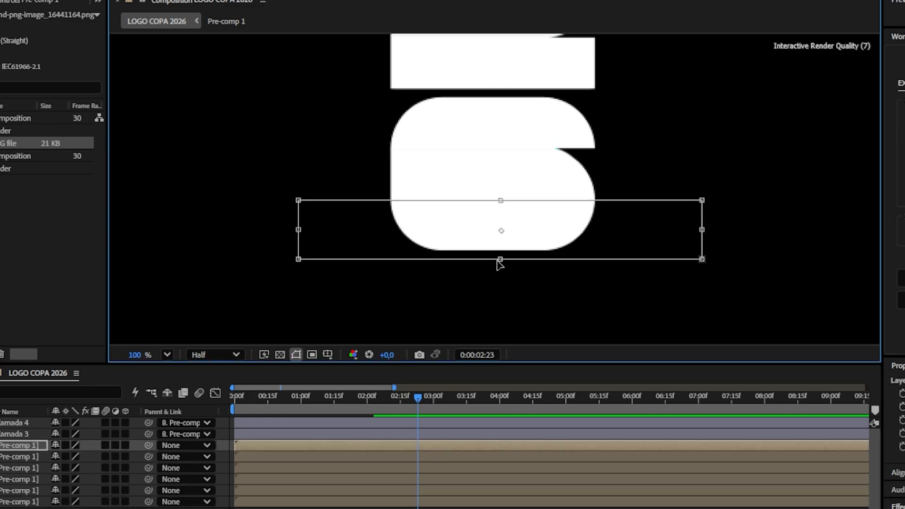
pyautogui.scroll(-3, 489, 182)
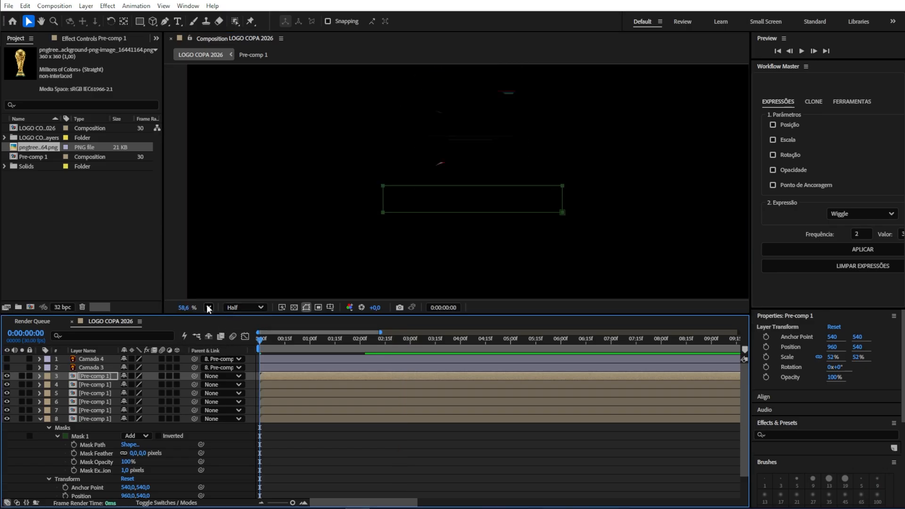
# Step: Fit the viewer, select all six masked slice layers and stagger their start times in a cascade
pyautogui.click(208, 308)
pyautogui.click(228, 121)
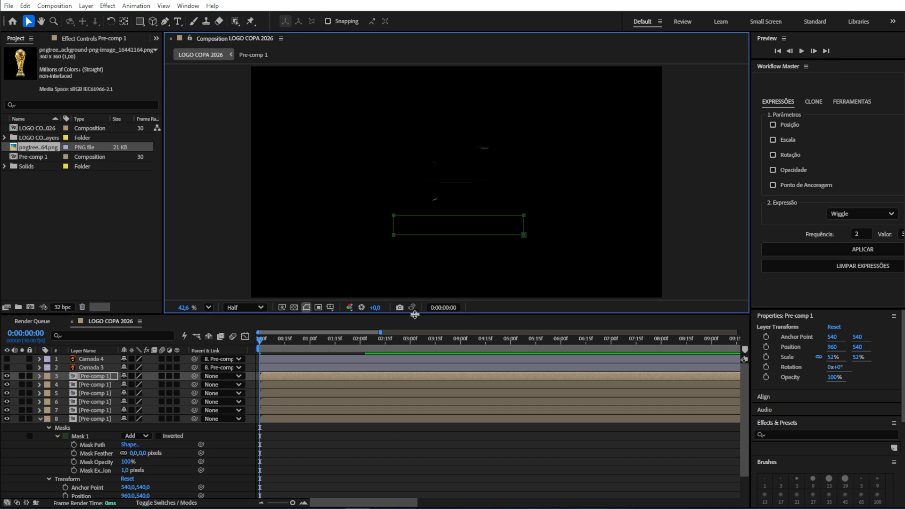
pyautogui.click(39, 418)
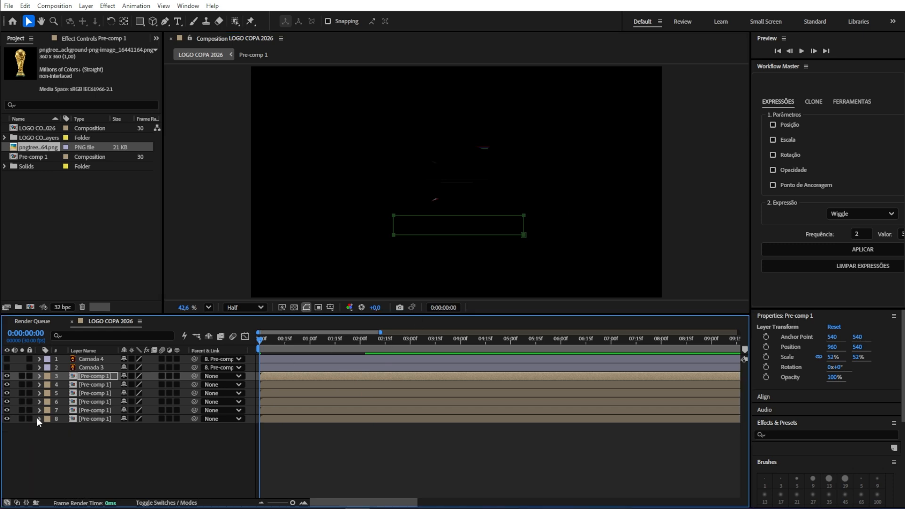
pyautogui.press('space')
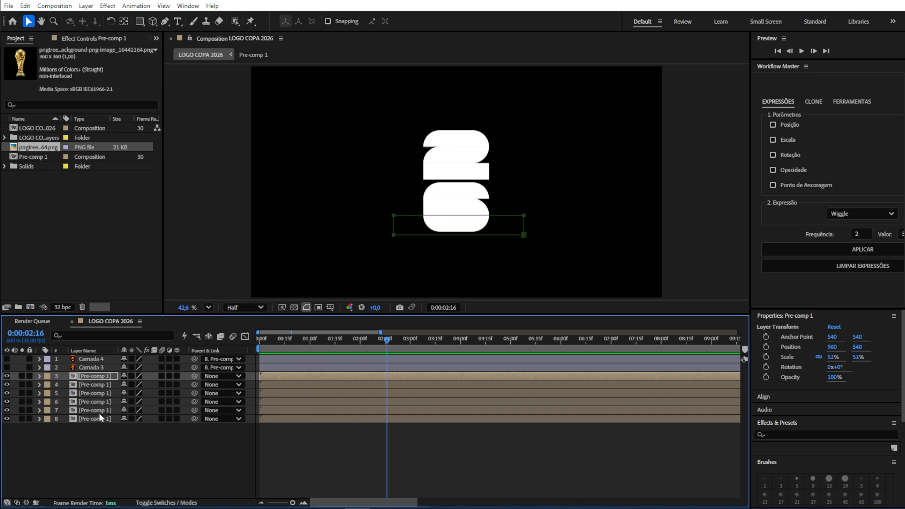
pyautogui.click(99, 417)
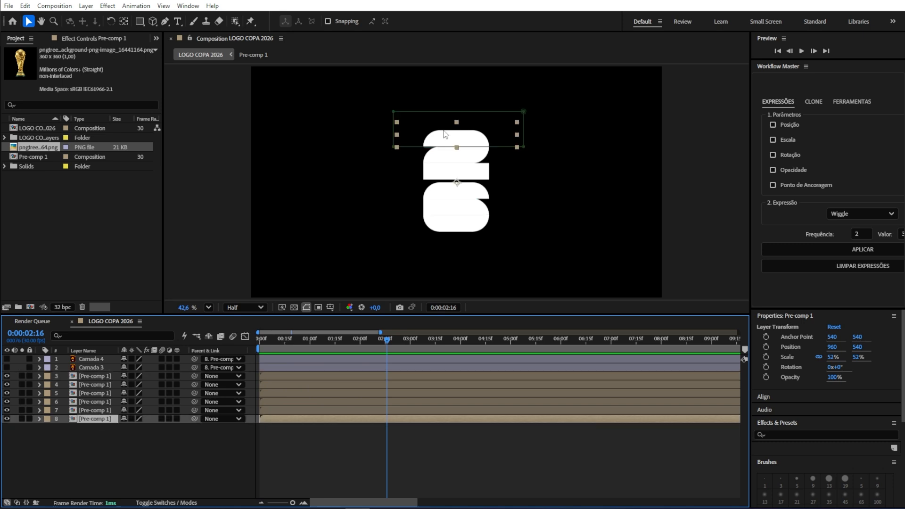
pyautogui.keyDown('shift'); pyautogui.click(107, 378); pyautogui.keyUp('shift')
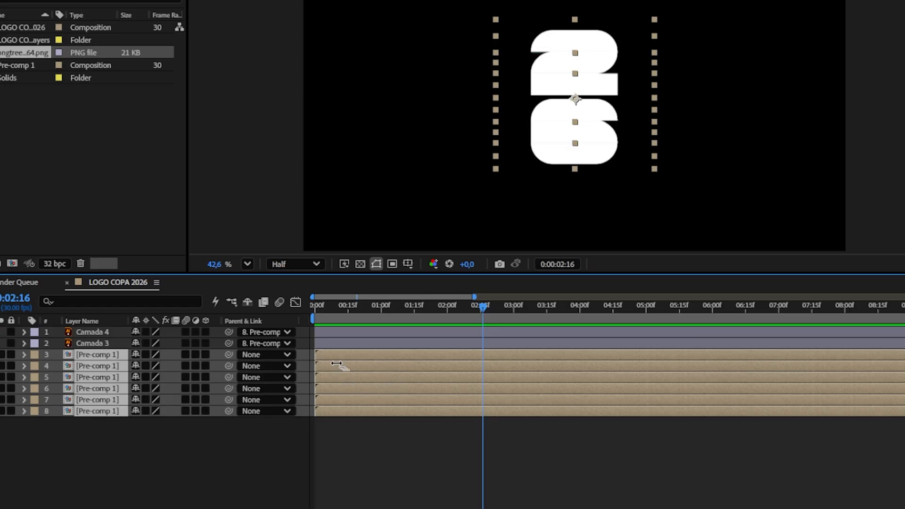
pyautogui.moveTo(337, 364); pyautogui.dragTo(352, 369)
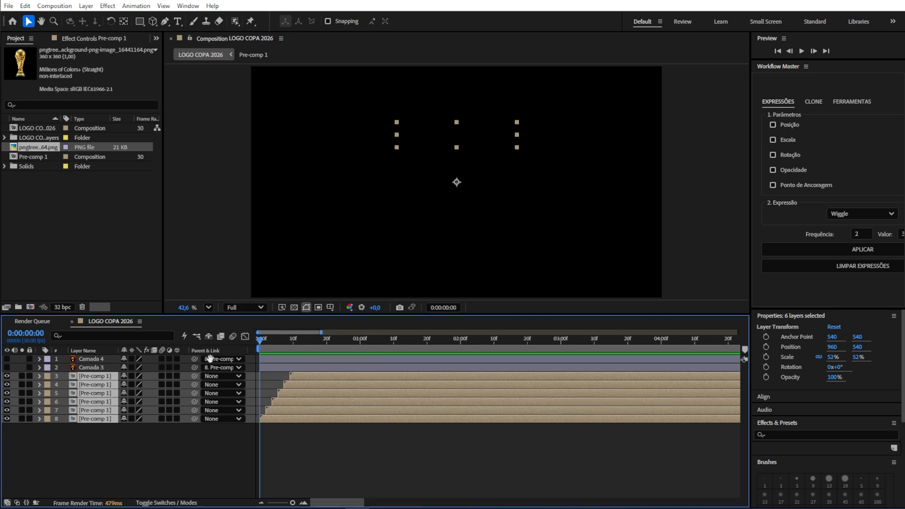
# Step: Play back the staggered slice animation to review it
pyautogui.press('space')
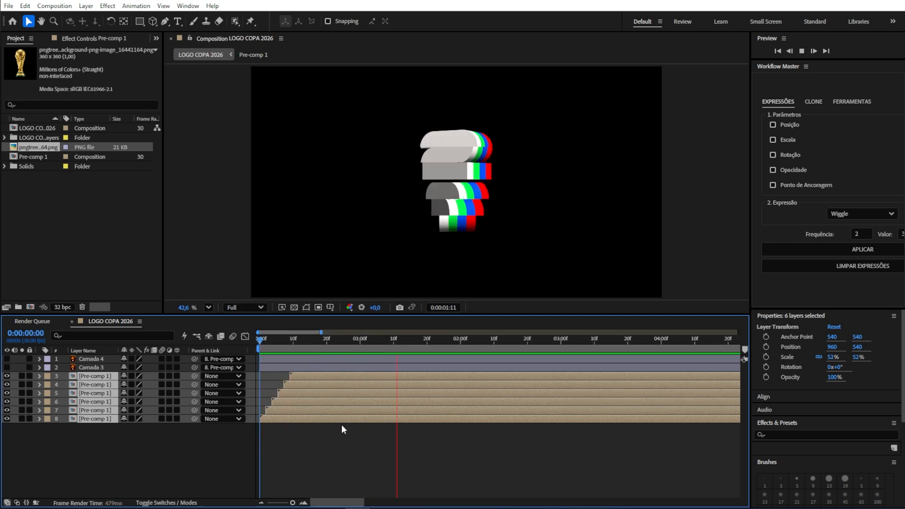
pyautogui.press('space')
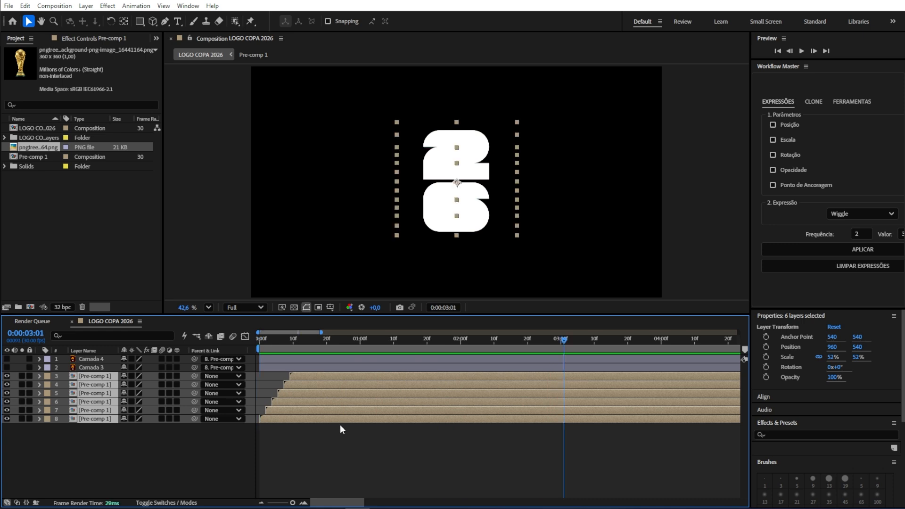
pyautogui.press('space')
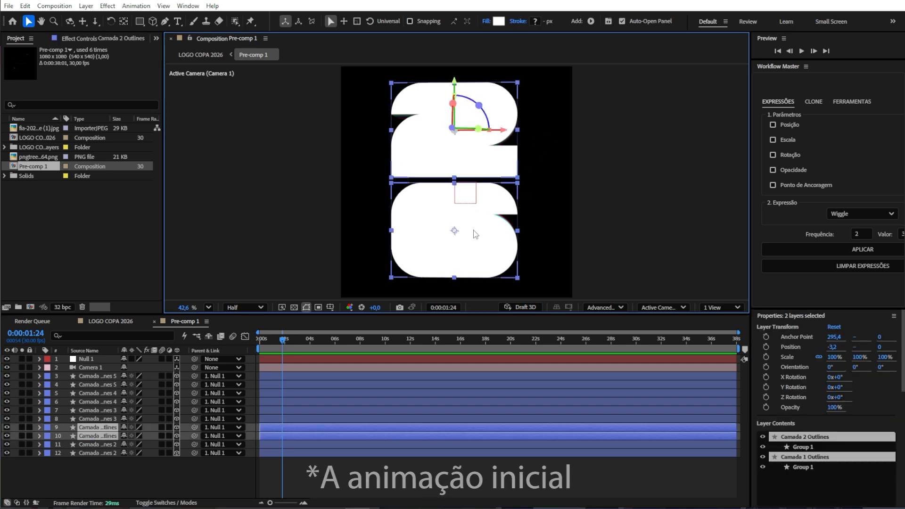
# Step: Open the LOGO COPA 2026 composition and turn off 3D for the two outline shape layers
pyautogui.click(112, 329)
pyautogui.click(111, 323)
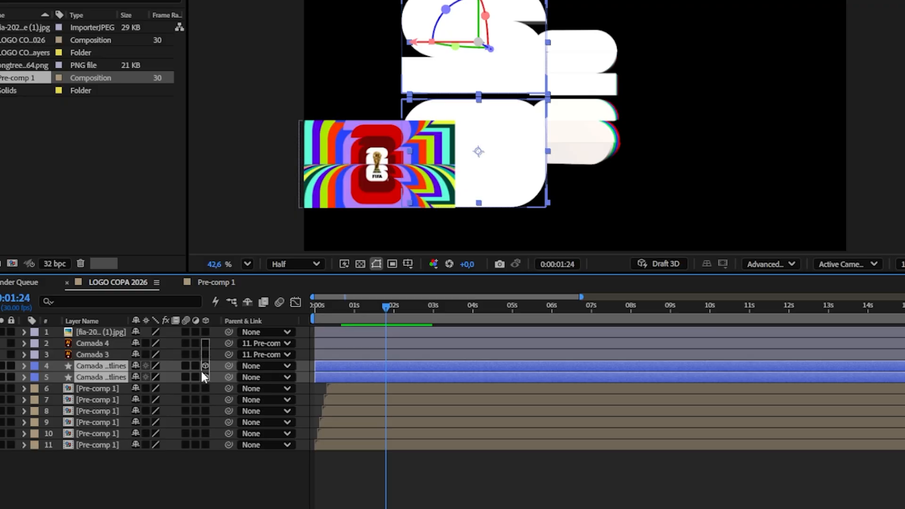
pyautogui.click(206, 370)
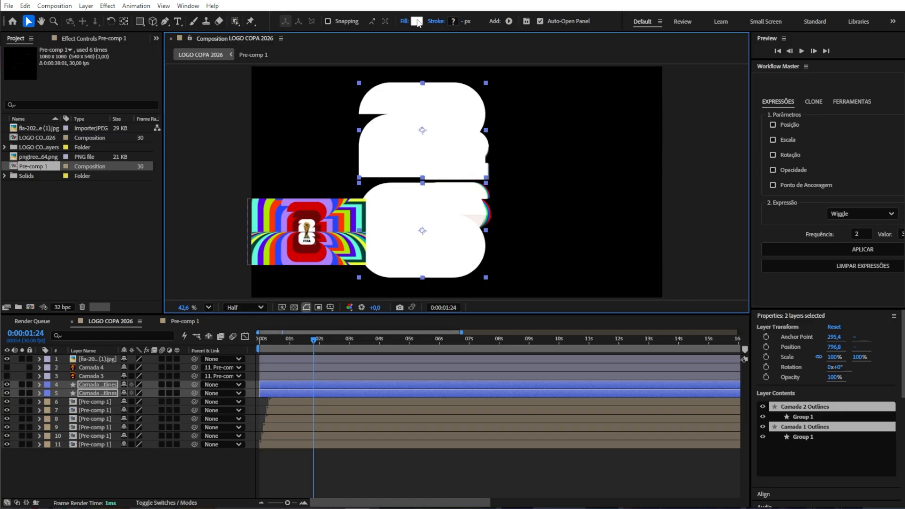
# Step: Set the fill of both outline shape layers to red
pyautogui.click(416, 21)
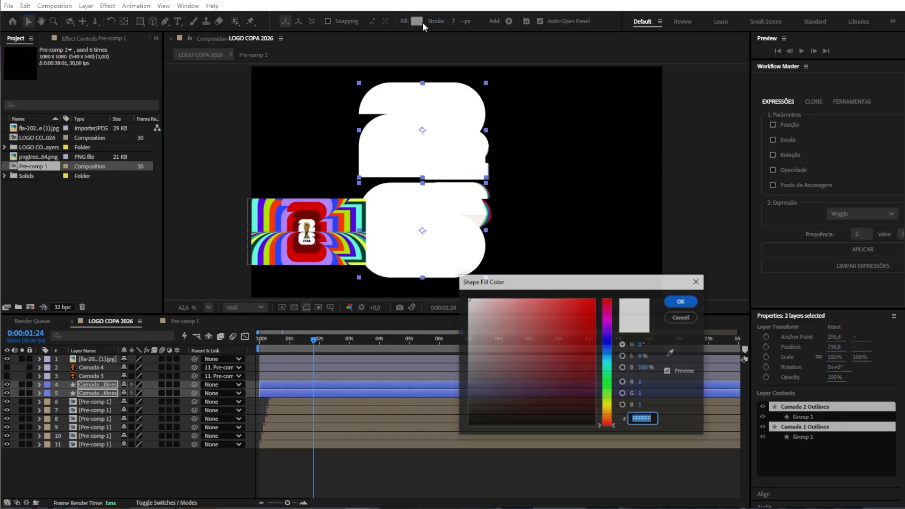
pyautogui.click(583, 319)
pyautogui.moveTo(583, 319); pyautogui.dragTo(595, 313)
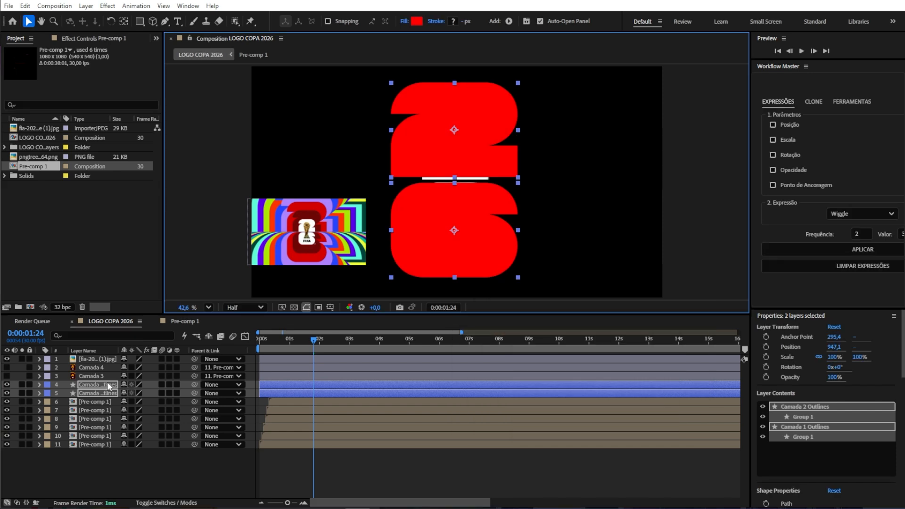
# Step: Move the two outline layers below the pre-comp slices and solo them
pyautogui.moveTo(107, 384); pyautogui.dragTo(115, 459)
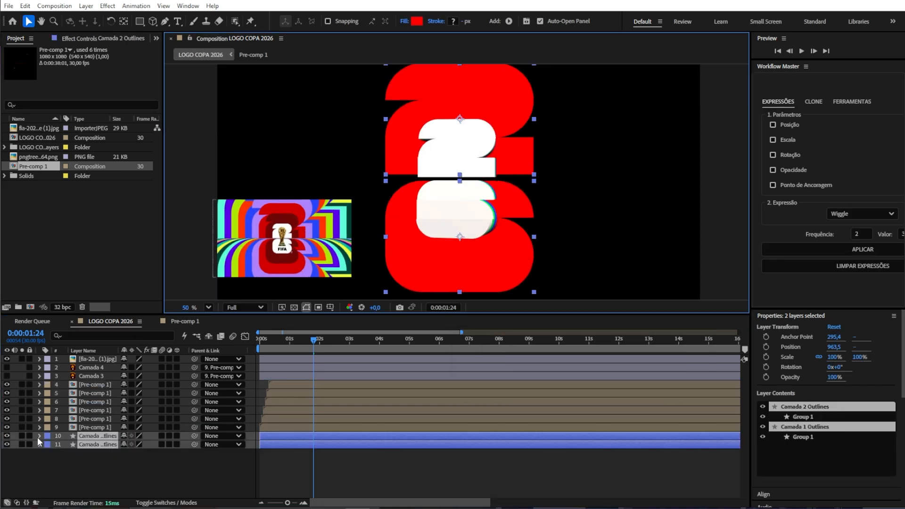
pyautogui.click(24, 435)
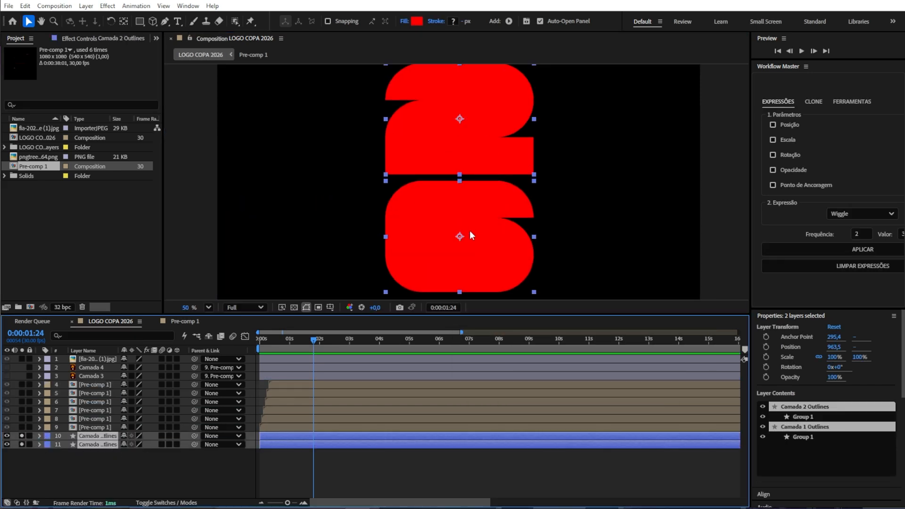
# Step: Move the red "6" up so its top meets the bottom of the "2"
pyautogui.click(495, 254)
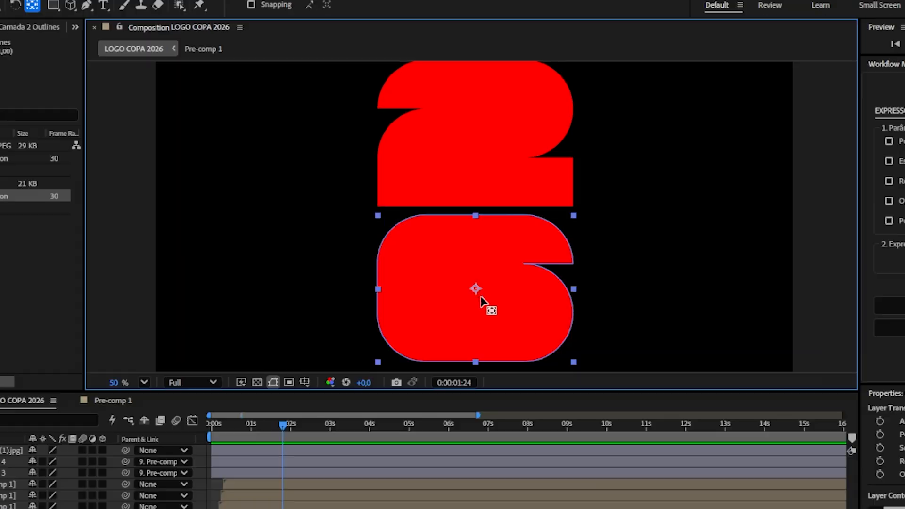
pyautogui.scroll(3, 461, 256)
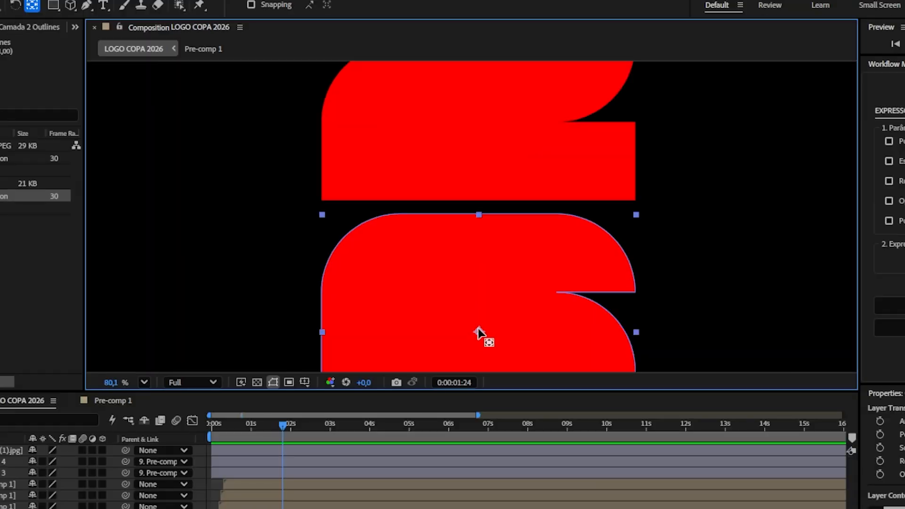
pyautogui.moveTo(477, 330); pyautogui.dragTo(481, 219)
pyautogui.scroll(5, 482, 217)
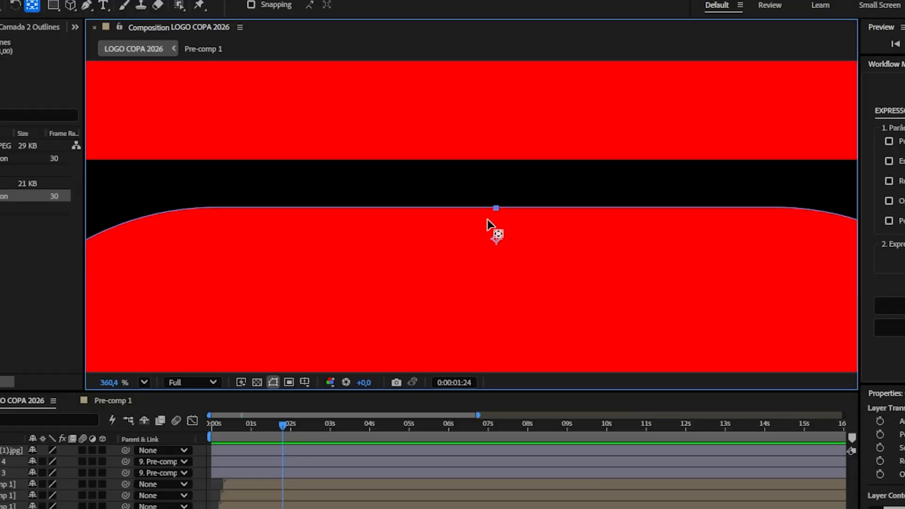
pyautogui.scroll(2, 487, 219)
pyautogui.moveTo(531, 273); pyautogui.dragTo(536, 192)
pyautogui.hotkey('shift', '/')
# Step: Move the red "2" down to close the gap above the "6"
pyautogui.click(513, 162)
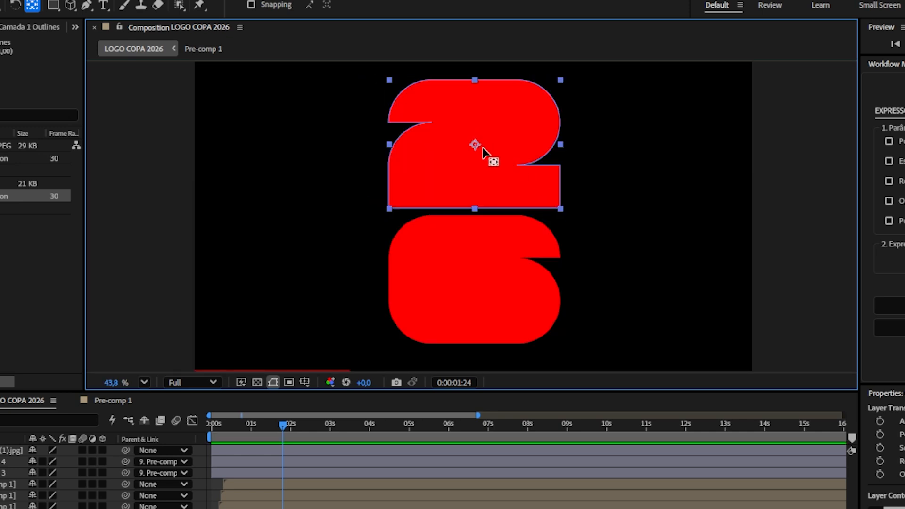
pyautogui.scroll(3, 472, 148)
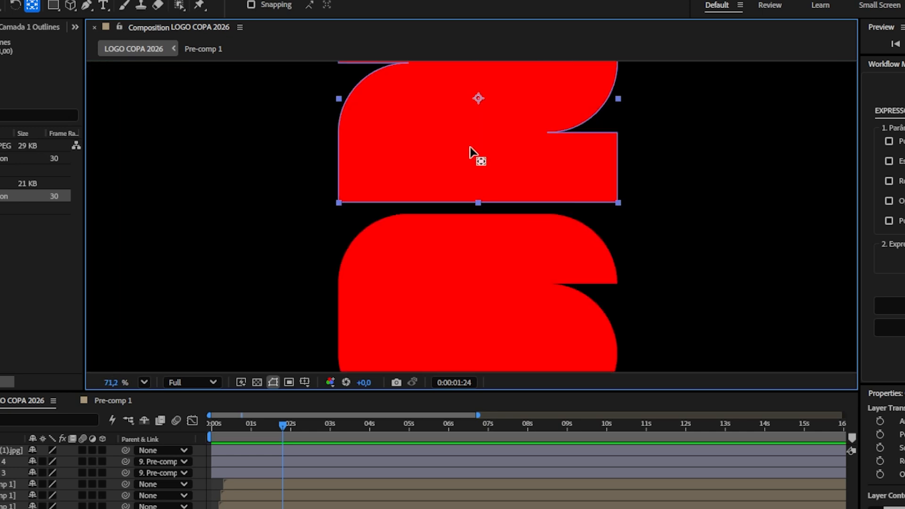
pyautogui.moveTo(476, 93); pyautogui.dragTo(473, 182)
pyautogui.scroll(1, 473, 182)
pyautogui.scroll(6, 474, 182)
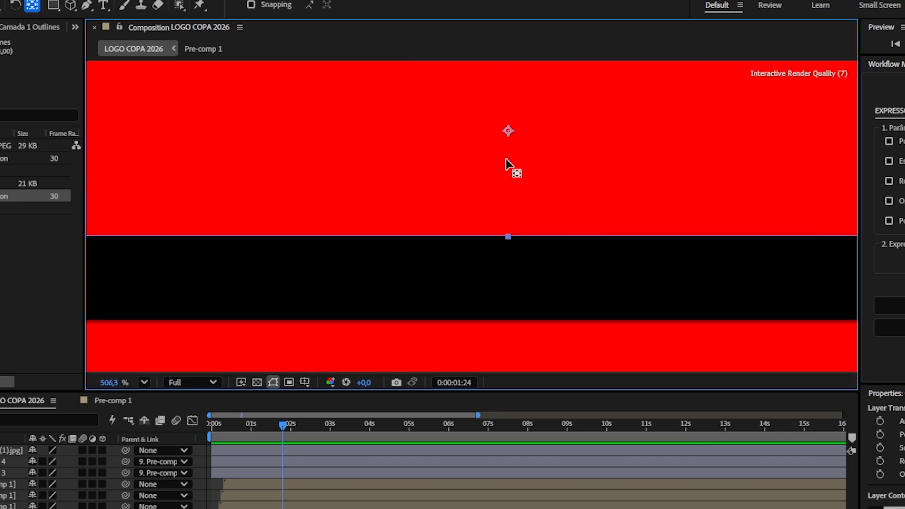
pyautogui.scroll(-6, 518, 238)
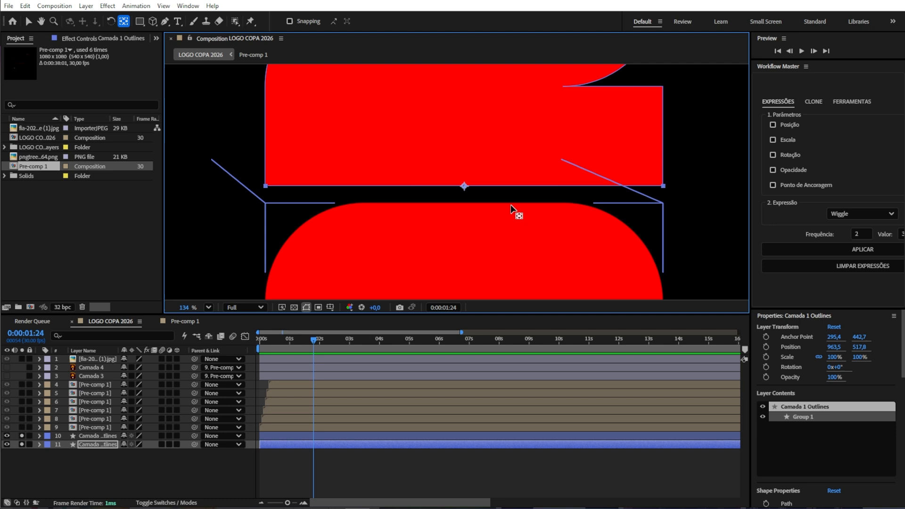
pyautogui.scroll(-3, 511, 205)
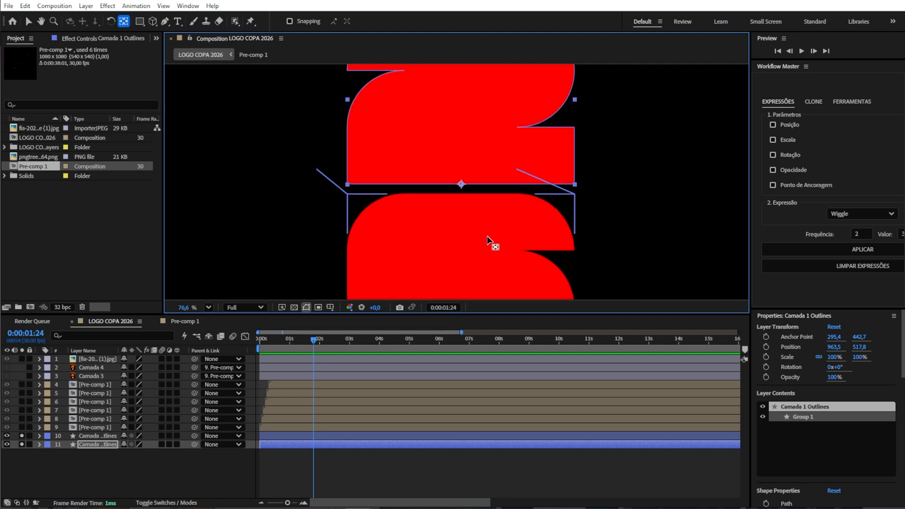
# Step: Unsolo the layers and nudge the red "2" down slightly behind the white logo
pyautogui.click(22, 436)
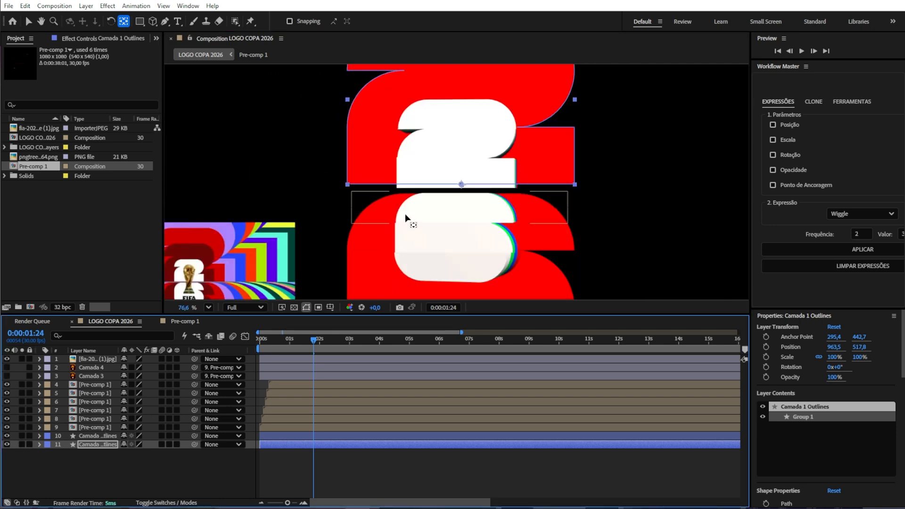
pyautogui.press('v')
pyautogui.scroll(6, 458, 182)
pyautogui.scroll(-7, 496, 125)
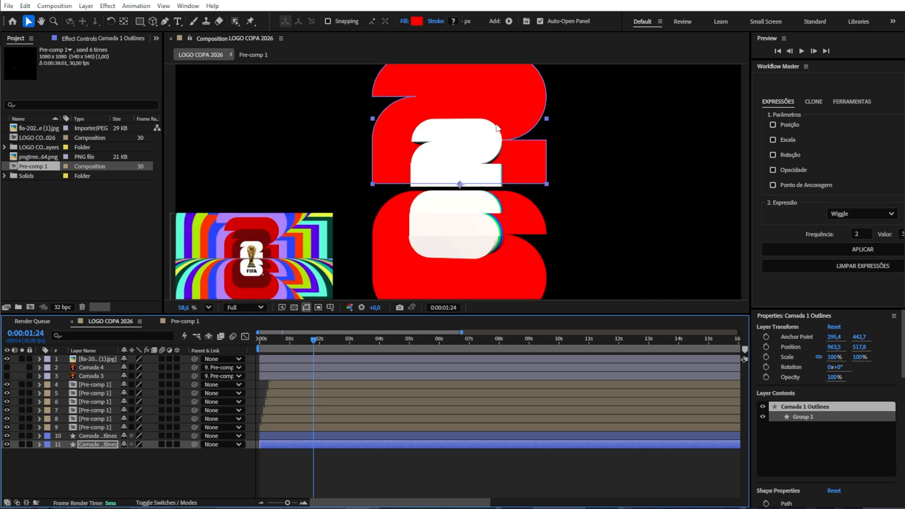
pyautogui.scroll(6, 497, 126)
pyautogui.moveTo(663, 153); pyautogui.dragTo(663, 165)
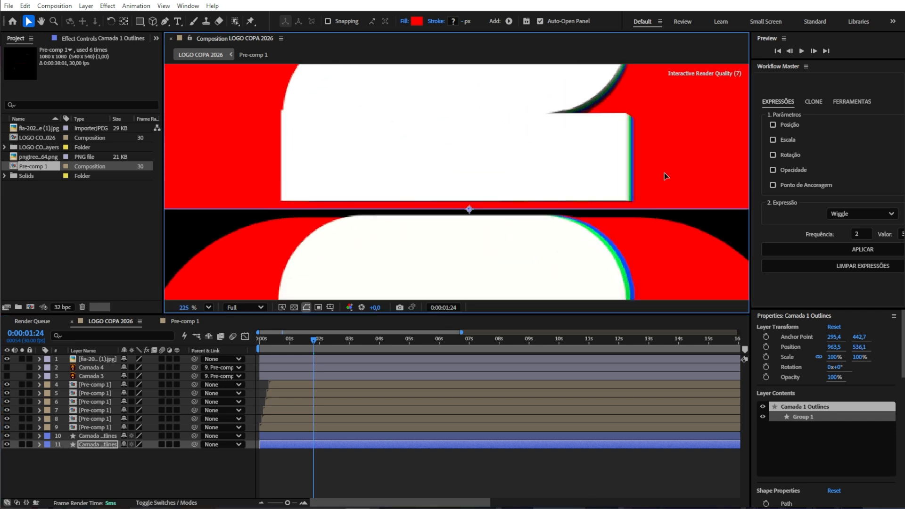
# Step: Nudge the red "6" layer up slightly to align with the white logo
pyautogui.scroll(-4, 663, 173)
pyautogui.click(606, 252)
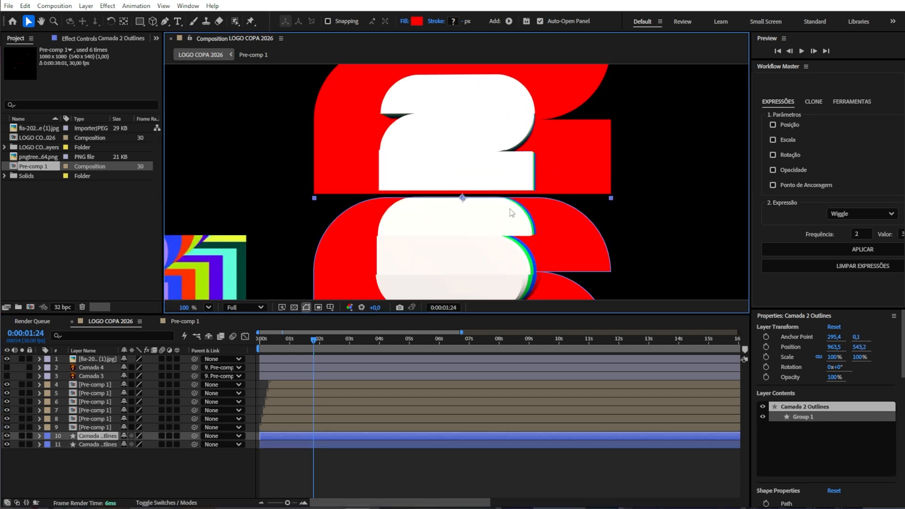
pyautogui.scroll(6, 510, 208)
pyautogui.moveTo(687, 265); pyautogui.dragTo(691, 251)
pyautogui.scroll(-7, 618, 230)
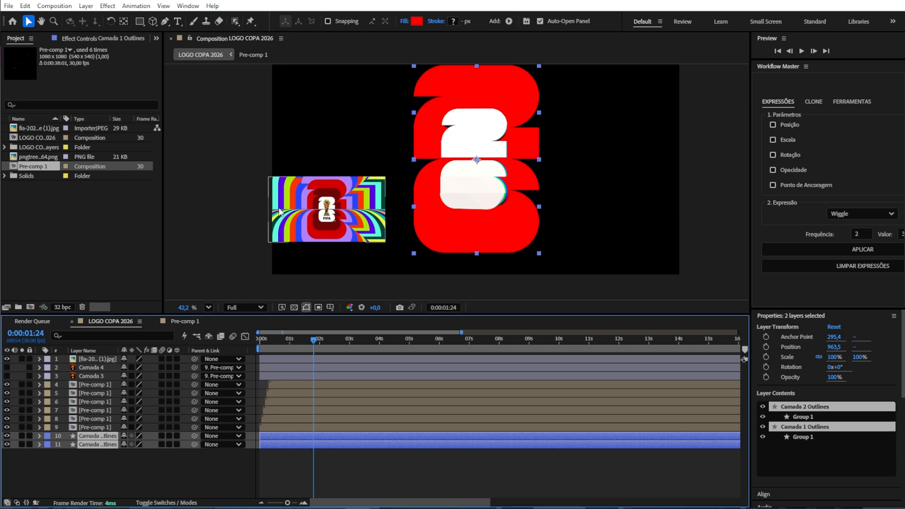
# Step: Move to 0:00:04:25 and scale both red layers to 82%
pyautogui.press('s')
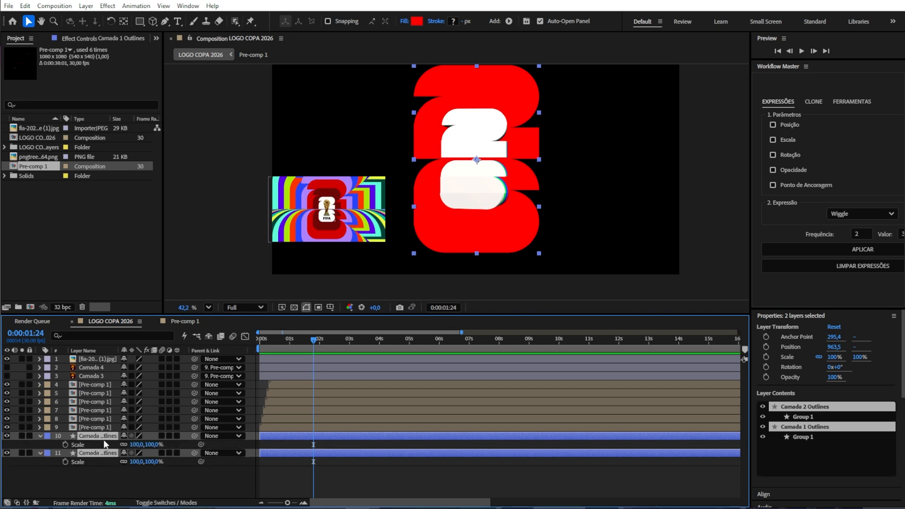
pyautogui.moveTo(313, 339); pyautogui.dragTo(404, 340)
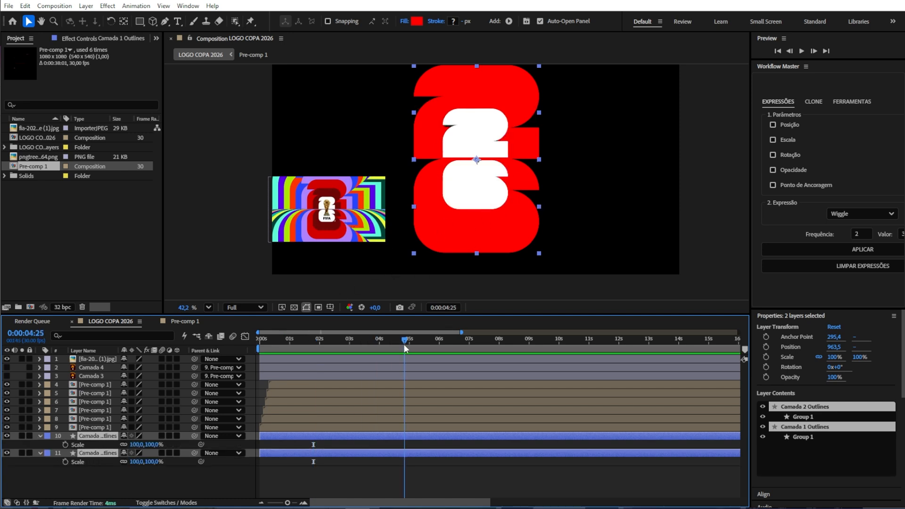
pyautogui.moveTo(152, 444); pyautogui.dragTo(143, 446)
# Step: Sample a dark red (761213) from the reference image as the fill of both red layers
pyautogui.scroll(3, 324, 231)
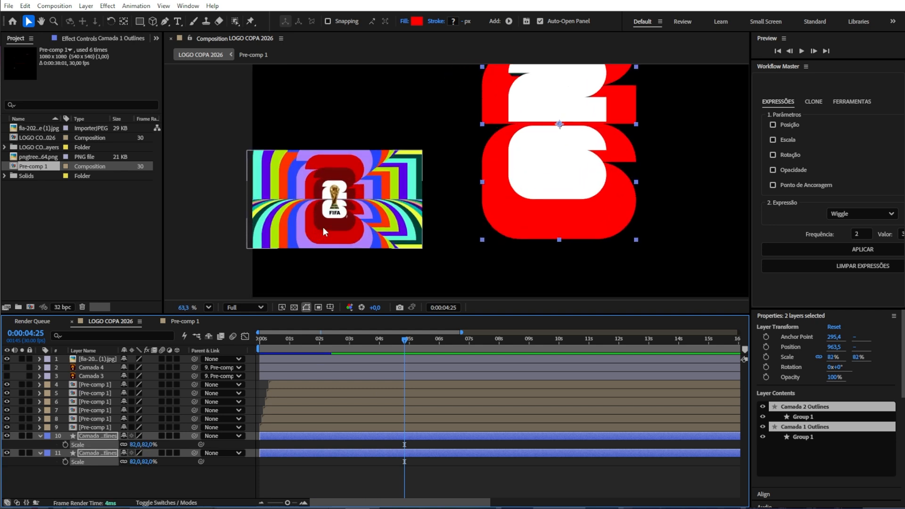
pyautogui.scroll(-1, 324, 231)
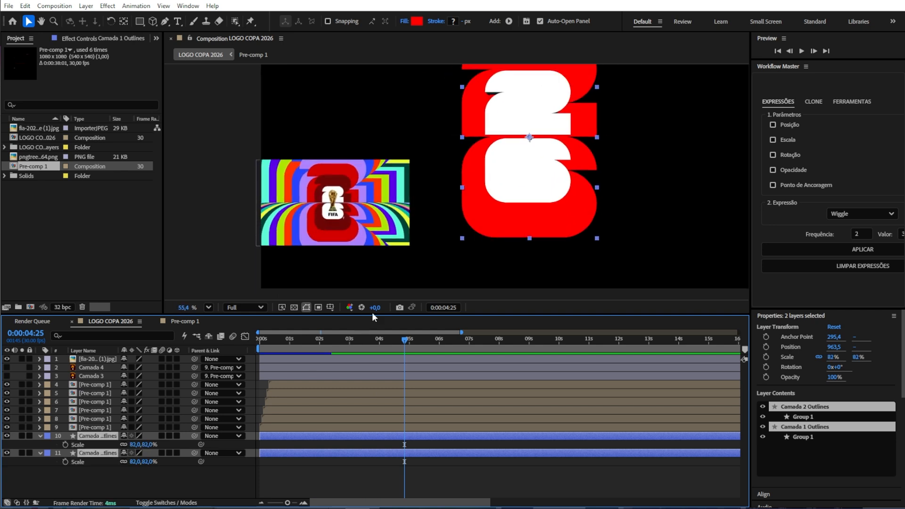
pyautogui.click(416, 22)
pyautogui.click(671, 353)
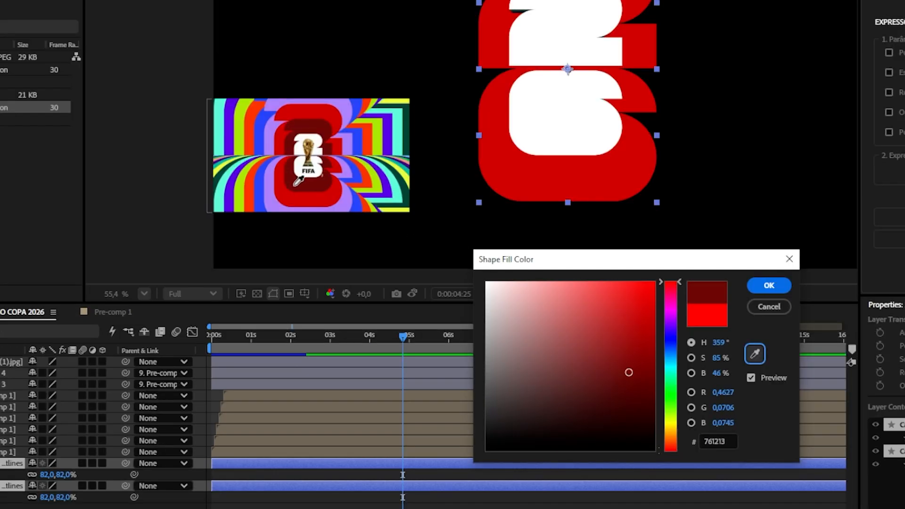
pyautogui.click(296, 184)
pyautogui.click(768, 285)
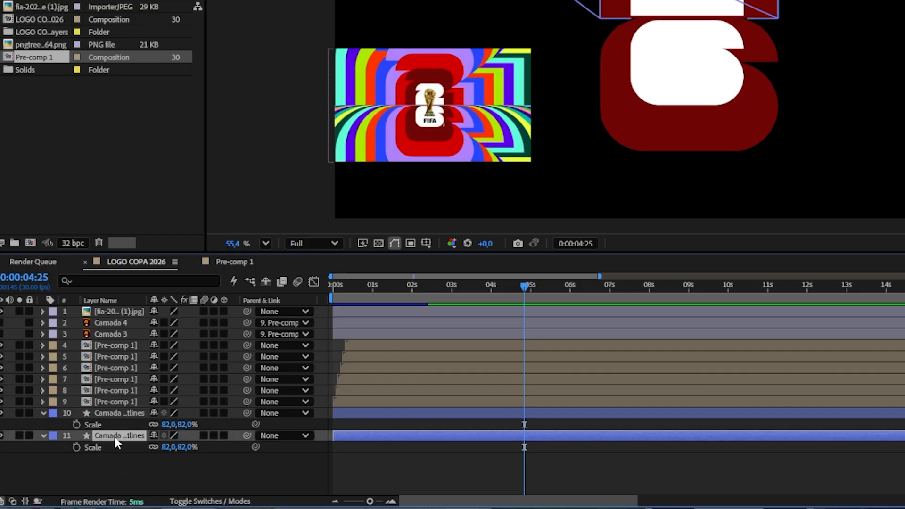
# Step: Duplicate the two red layers and select the new copies
pyautogui.keyDown('ctrl'); pyautogui.click(113, 413); pyautogui.keyUp('ctrl')
pyautogui.hotkey('ctrl', 'd')
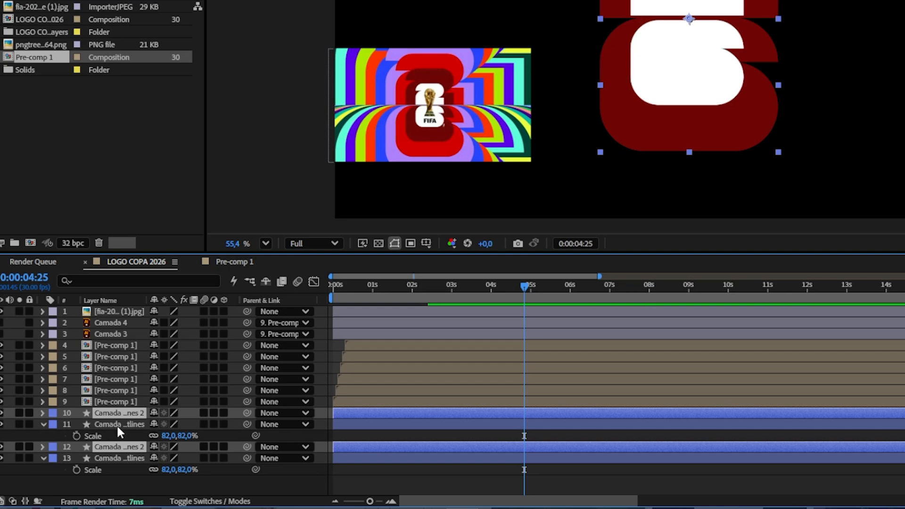
pyautogui.moveTo(120, 455); pyautogui.dragTo(119, 468)
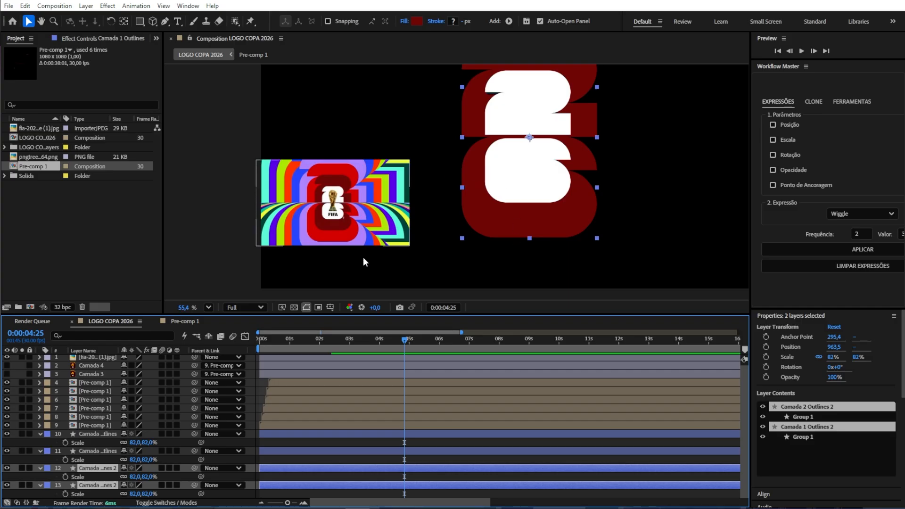
# Step: Set the copies' fill to D50002 and scale them to 114%
pyautogui.click(416, 21)
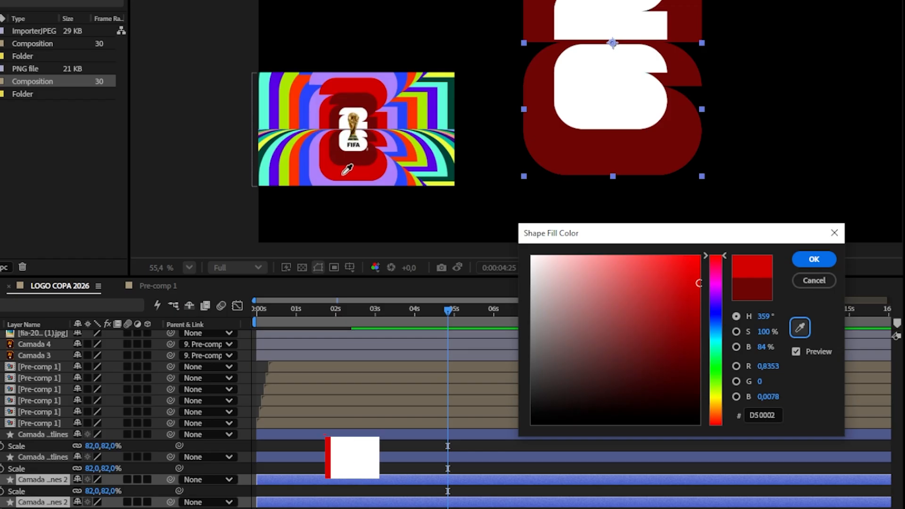
pyautogui.click(814, 259)
pyautogui.moveTo(92, 490); pyautogui.dragTo(146, 493)
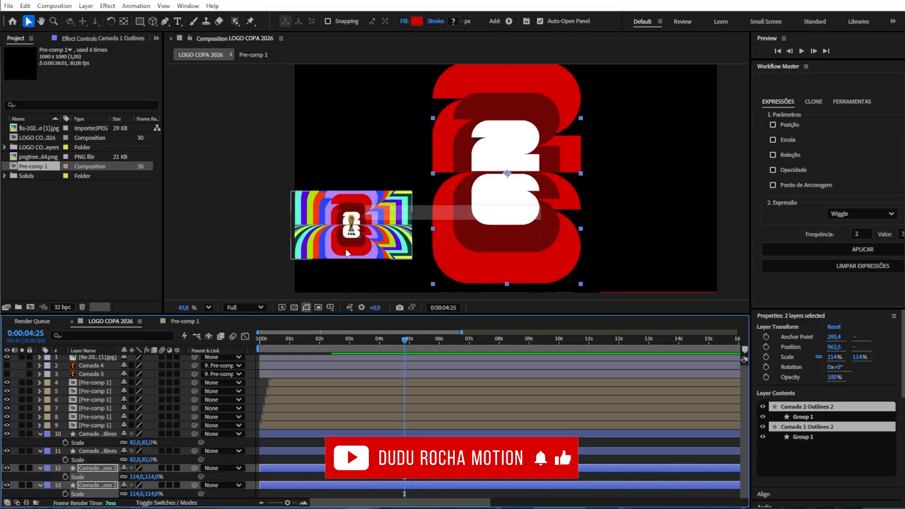
# Step: Reposition the reference image slightly left, undoing an accidental larger move first
pyautogui.moveTo(354, 235); pyautogui.dragTo(507, 195)
pyautogui.hotkey('ctrl', 'z')
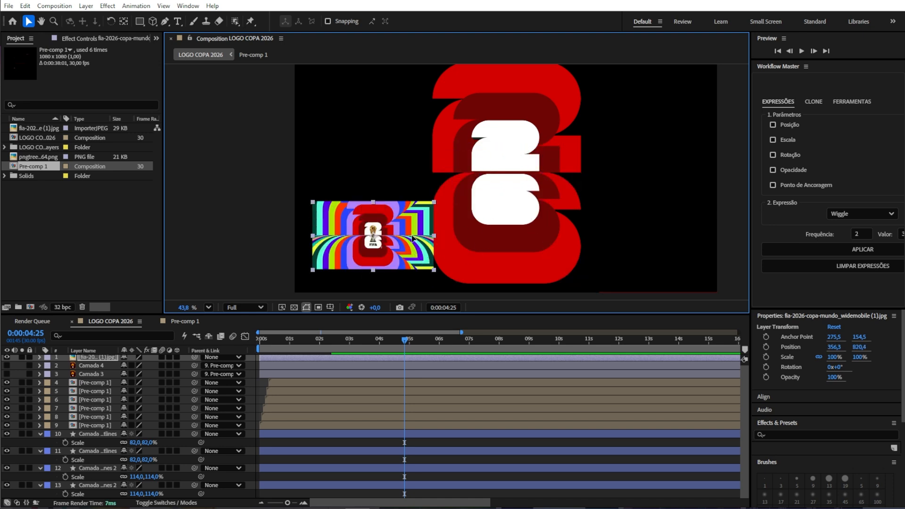
pyautogui.moveTo(413, 239); pyautogui.dragTo(399, 244)
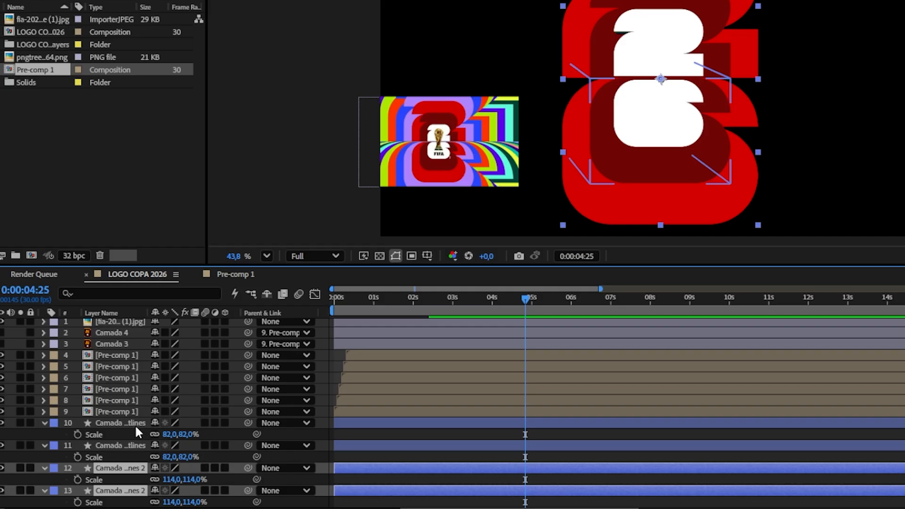
# Step: Duplicate the latest pair of layers and select the new copies
pyautogui.hotkey('ctrl', 'd')
pyautogui.scroll(-1, 106, 443)
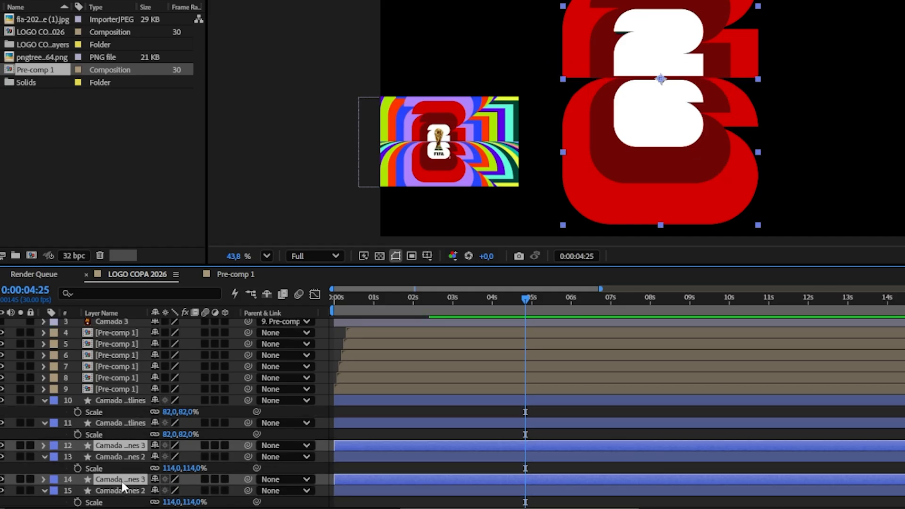
pyautogui.moveTo(122, 482); pyautogui.dragTo(120, 501)
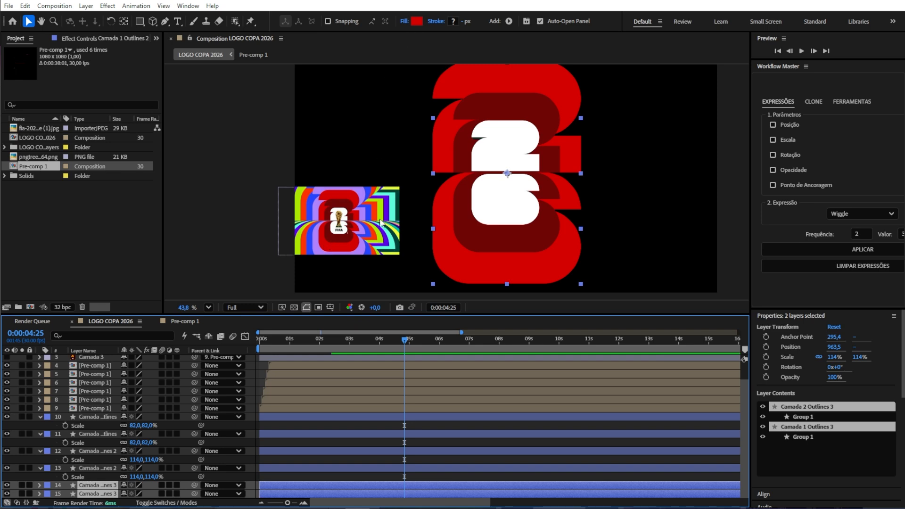
# Step: Set the new copies' fill to D60003, sampled from the reference image, and scale them to 652%
pyautogui.click(416, 21)
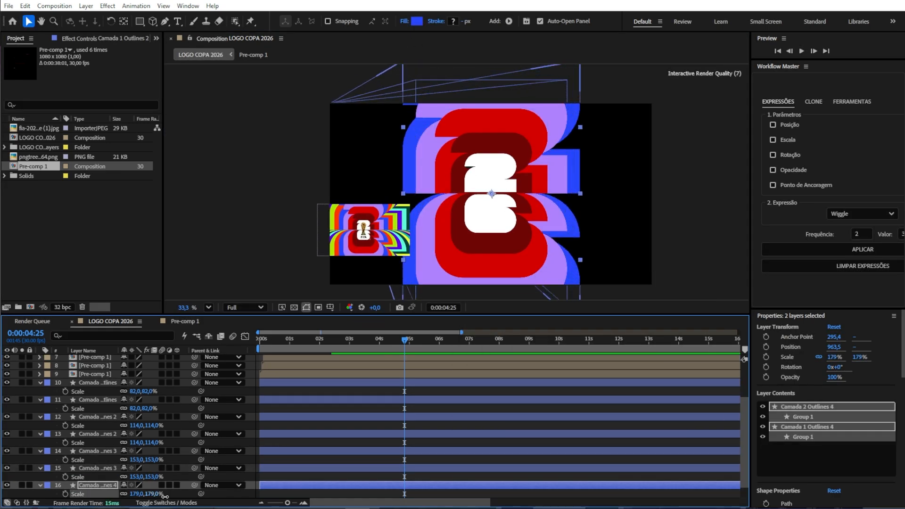
pyautogui.click(417, 21)
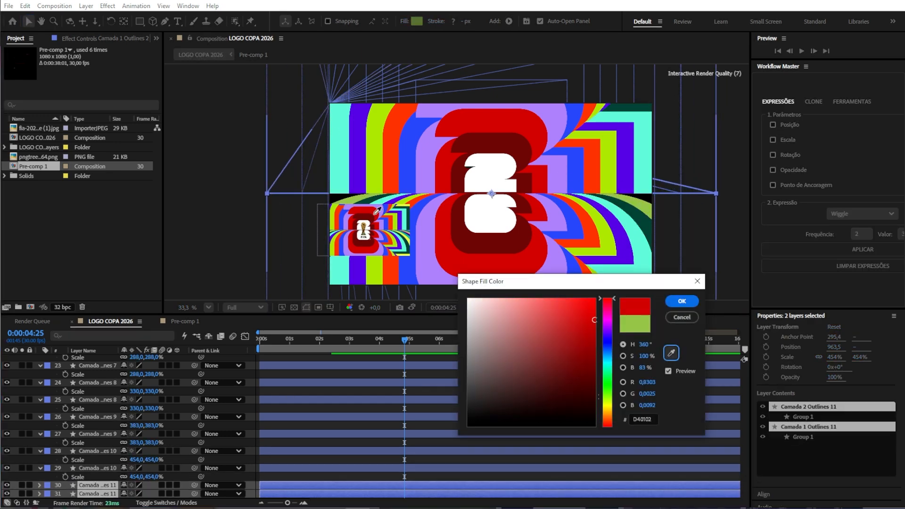
pyautogui.click(374, 214)
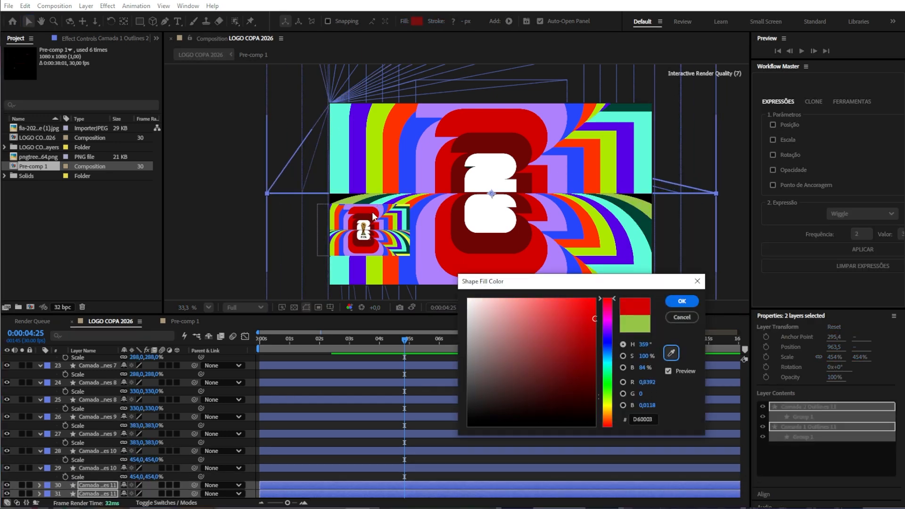
pyautogui.click(681, 300)
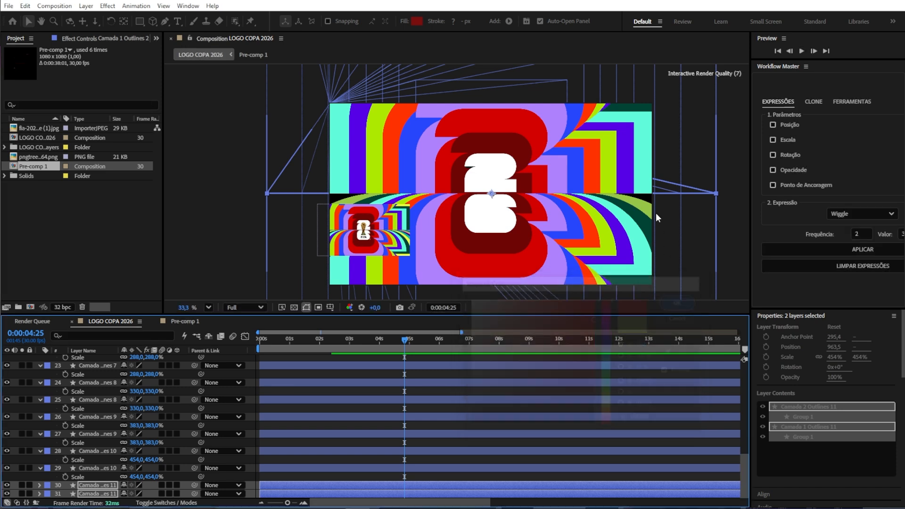
pyautogui.press('s')
pyautogui.moveTo(137, 476); pyautogui.dragTo(320, 418)
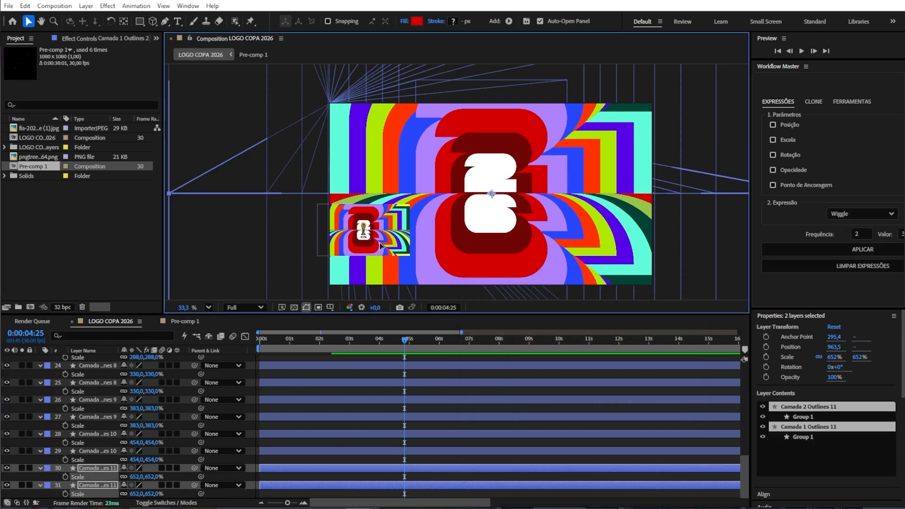
# Step: Delete the reference image layer from the composition
pyautogui.click(319, 239)
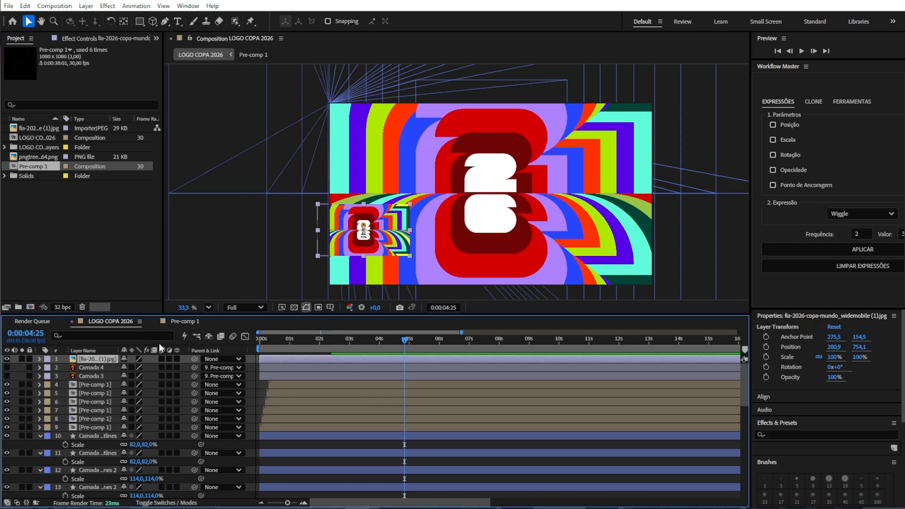
pyautogui.press('Delete')
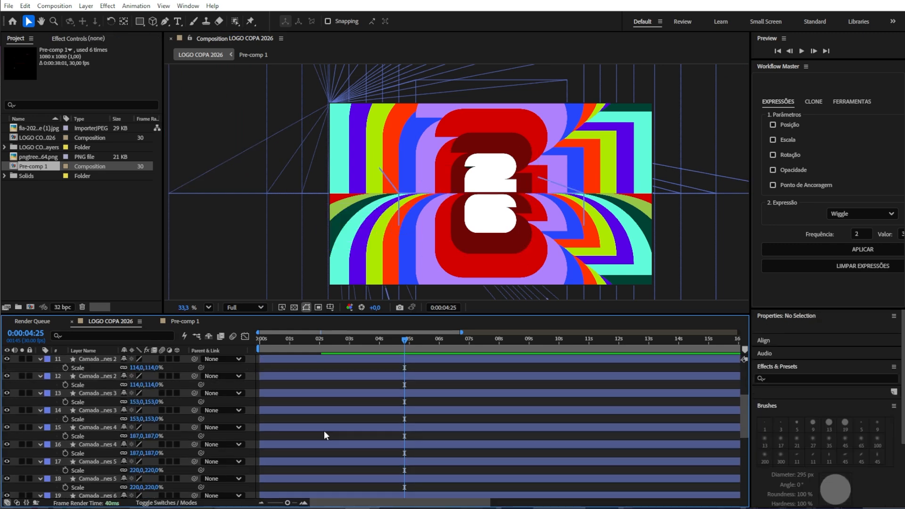
# Step: Select all the shape layers and open the Animation Composer panel
pyautogui.click(324, 431)
pyautogui.scroll(-10, 117, 424)
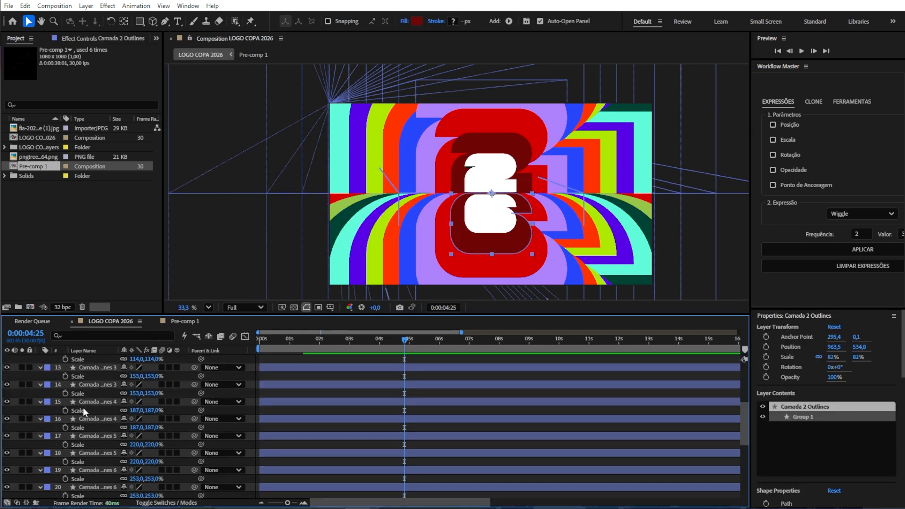
pyautogui.keyDown('shift'); pyautogui.click(116, 486); pyautogui.keyUp('shift')
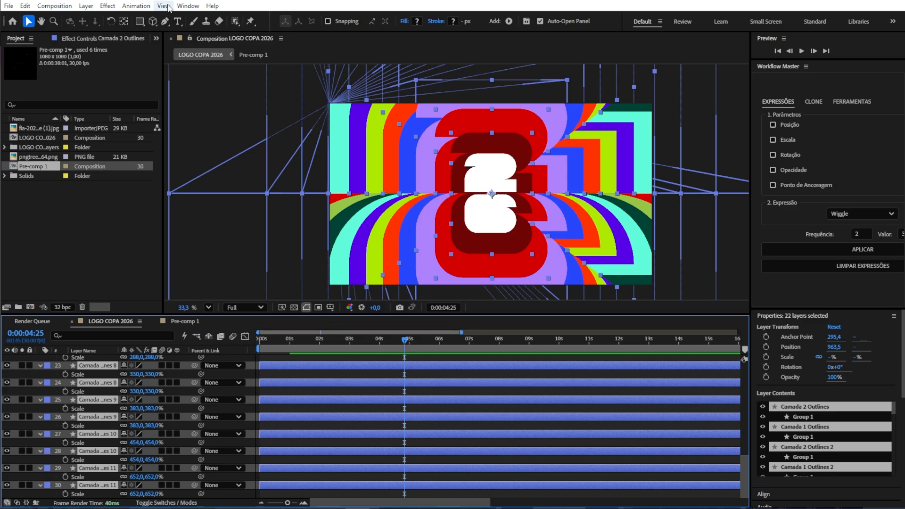
pyautogui.click(187, 5)
pyautogui.click(183, 12)
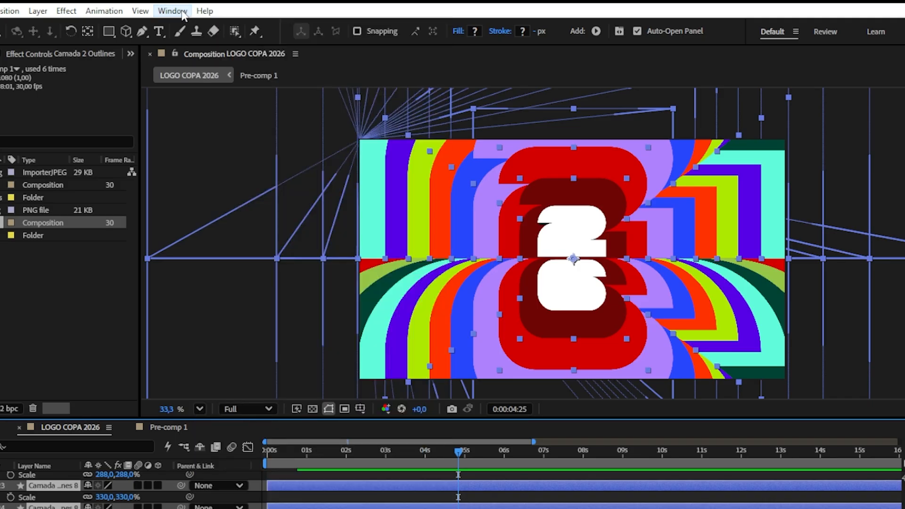
pyautogui.click(173, 13)
pyautogui.click(250, 83)
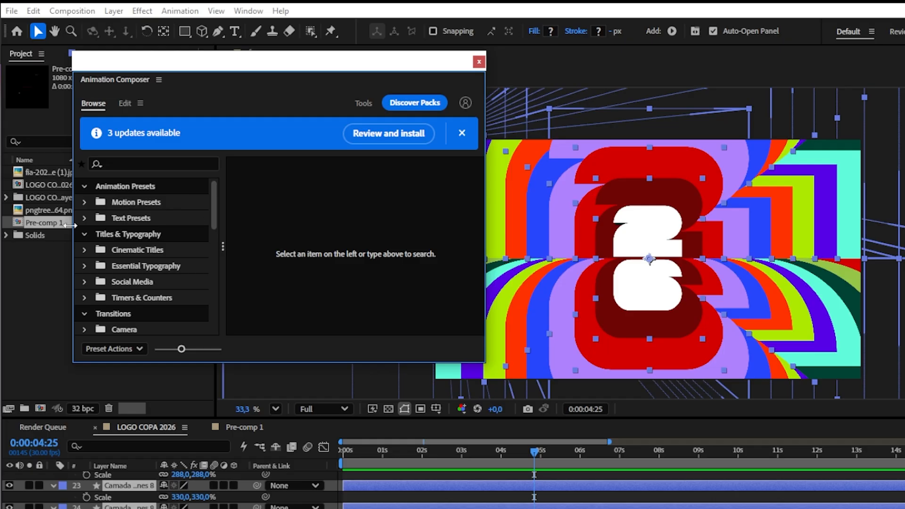
# Step: Apply the Overshoot Position motion preset to the selected shape layers
pyautogui.click(113, 151)
pyautogui.scroll(-5, 279, 253)
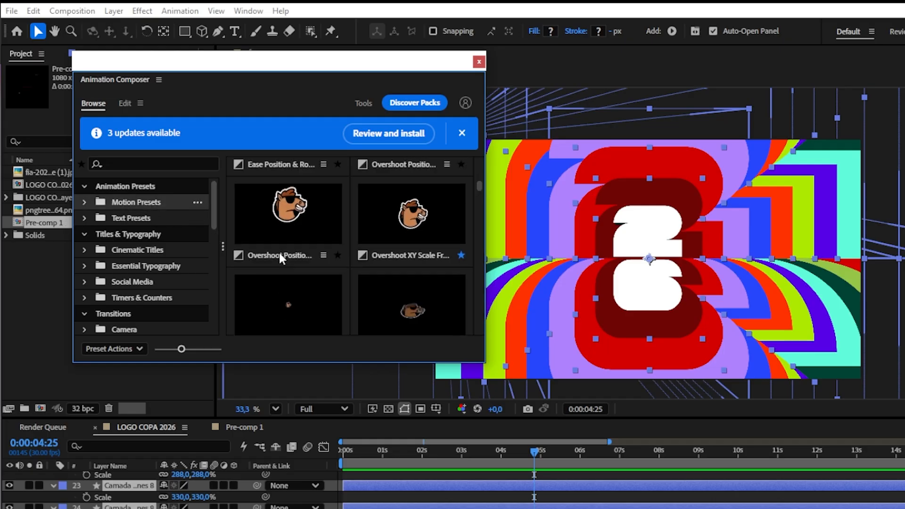
pyautogui.scroll(3, 290, 278)
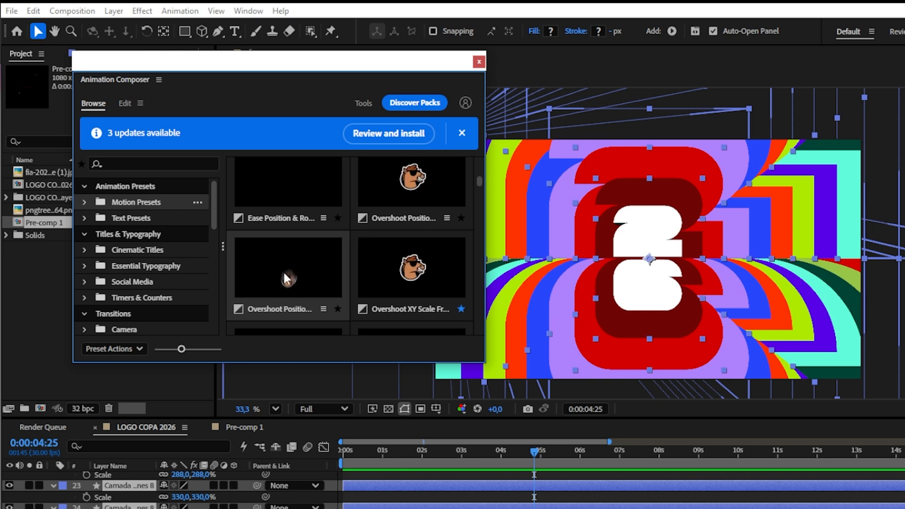
pyautogui.doubleClick(300, 270)
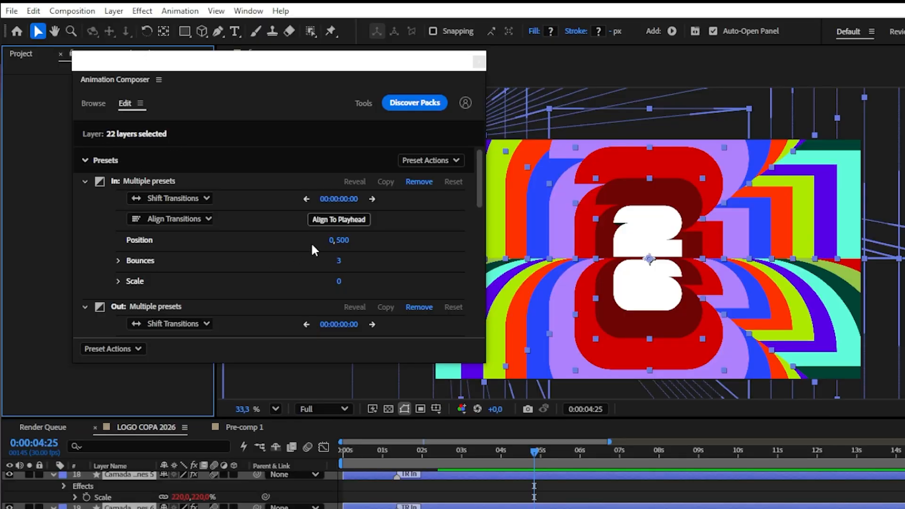
# Step: Set the In preset's position to 0,0 and bounces to 2, then close the panel
pyautogui.click(341, 241)
pyautogui.write('0')
pyautogui.press('Return')
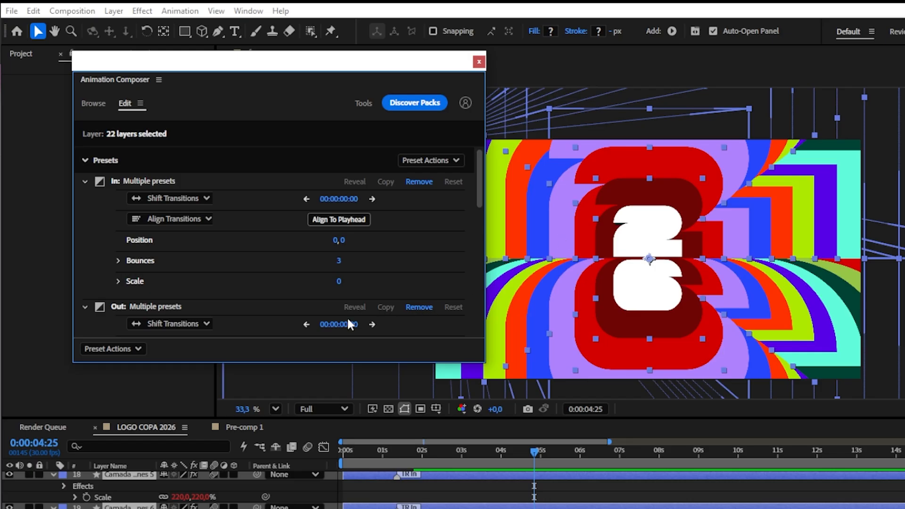
pyautogui.click(338, 260)
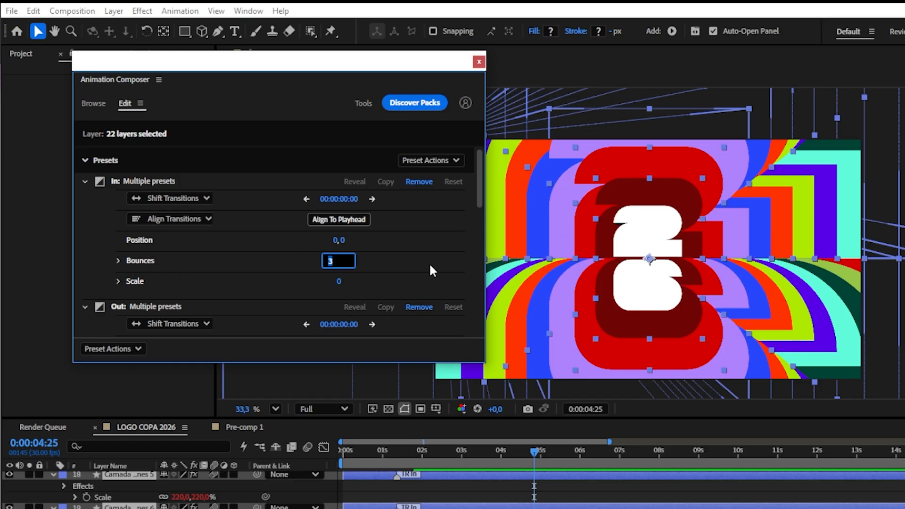
pyautogui.write('2')
pyautogui.press('Return')
pyautogui.scroll(-3, 422, 225)
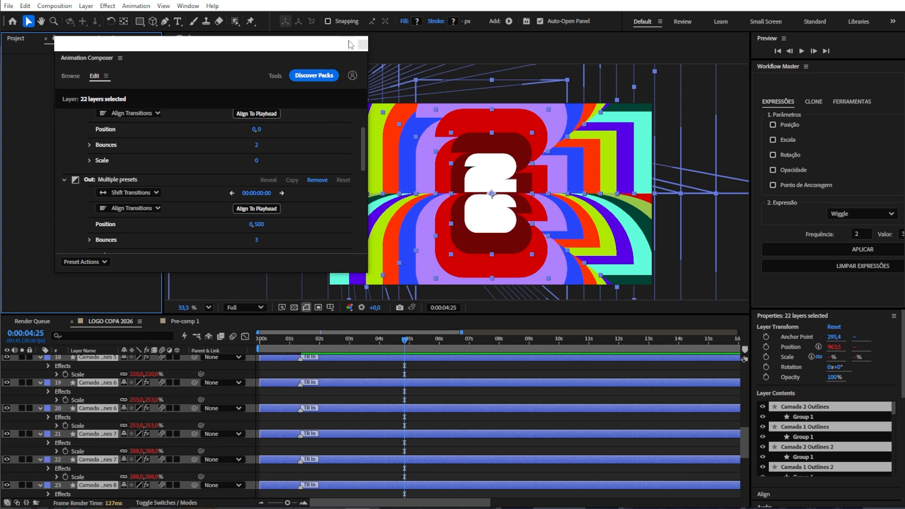
pyautogui.click(364, 44)
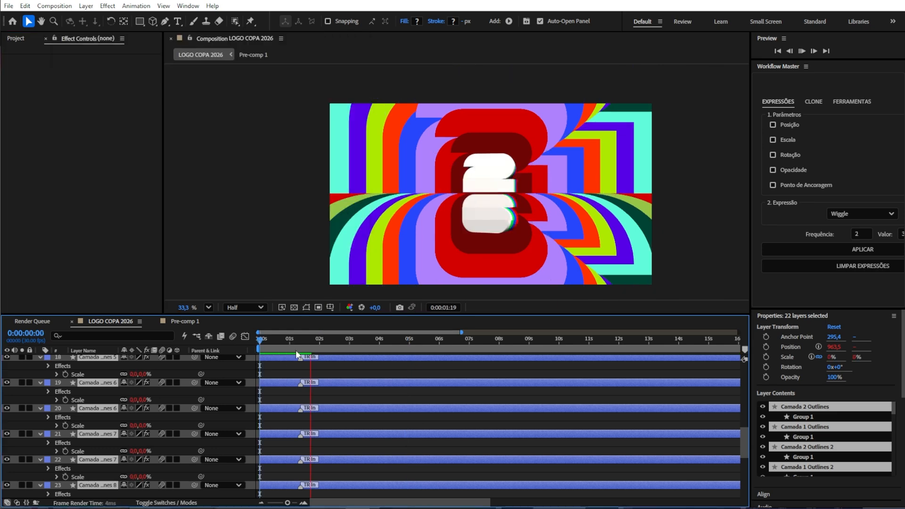
# Step: Preview the animation from the start of the timeline
pyautogui.press('space')
pyautogui.press('Home')
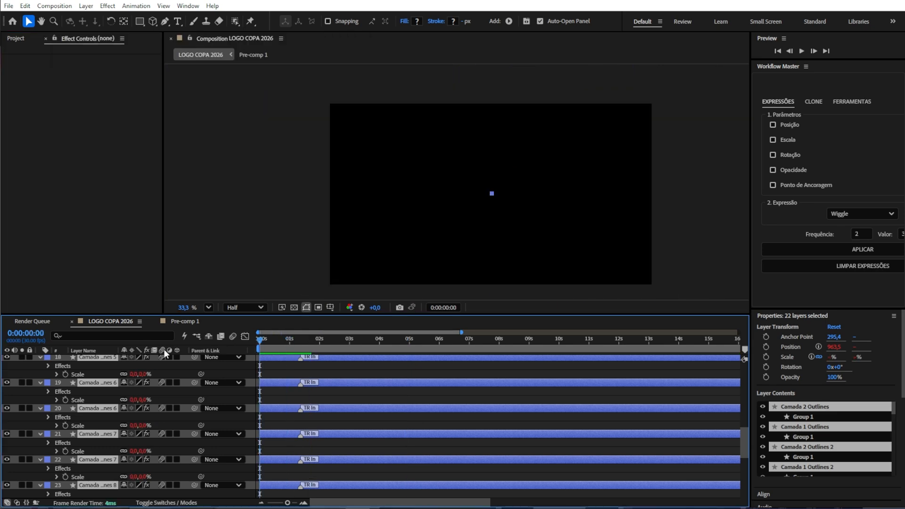
pyautogui.press('space')
pyautogui.press('space')
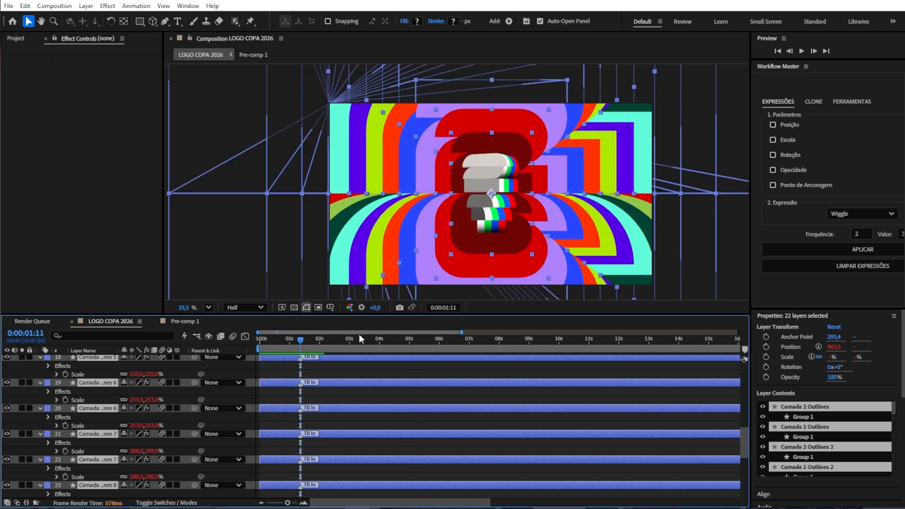
# Step: Move the shape layers so they start at about 2 seconds in the timeline
pyautogui.press('u')
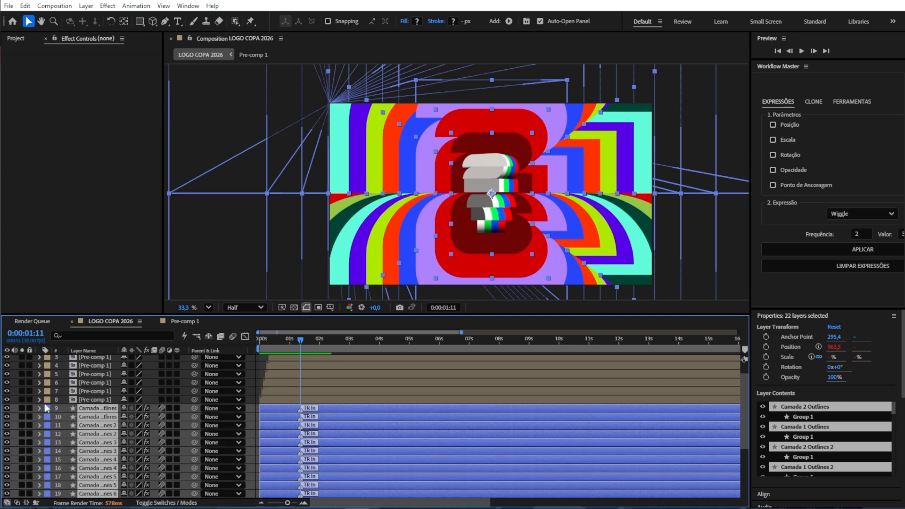
pyautogui.moveTo(272, 422); pyautogui.dragTo(325, 422)
pyautogui.click(315, 346)
pyautogui.moveTo(316, 346); pyautogui.dragTo(313, 346)
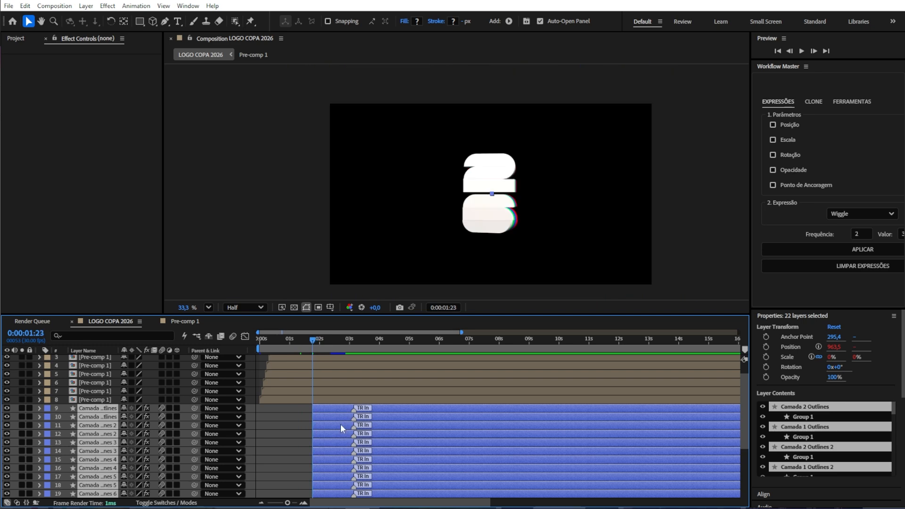
pyautogui.moveTo(340, 423); pyautogui.dragTo(346, 423)
pyautogui.press('space')
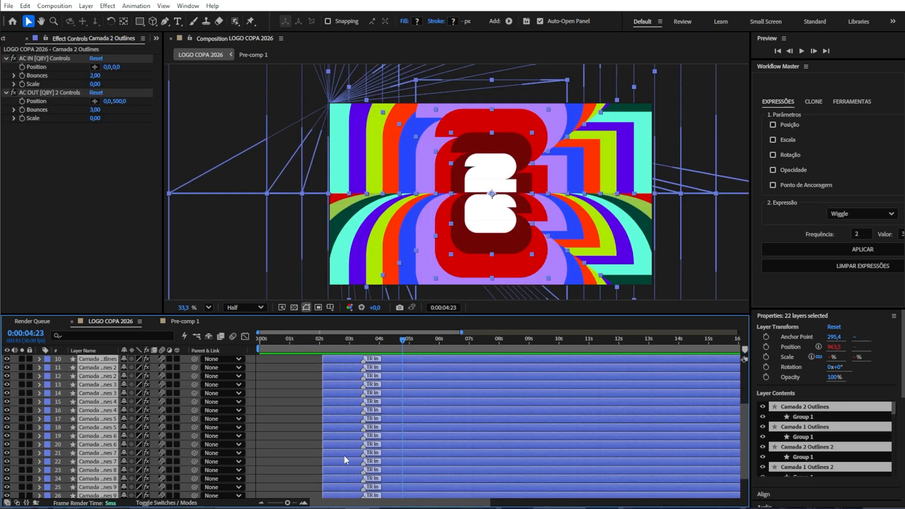
# Step: Try to stagger the shape layers' start times
pyautogui.moveTo(345, 454); pyautogui.dragTo(369, 452)
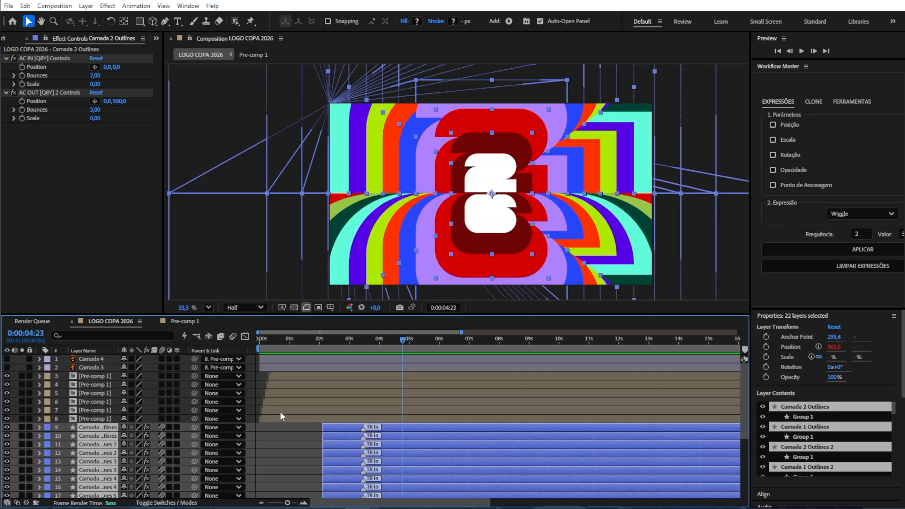
pyautogui.click(293, 447)
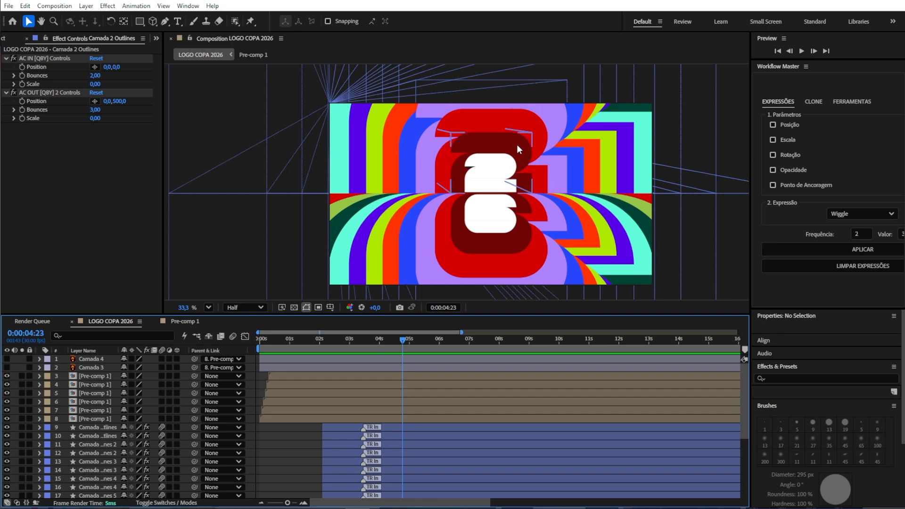
# Step: Precompose the first pair of shape layers, moving all attributes and fitting the duration to the layers
pyautogui.click(342, 424)
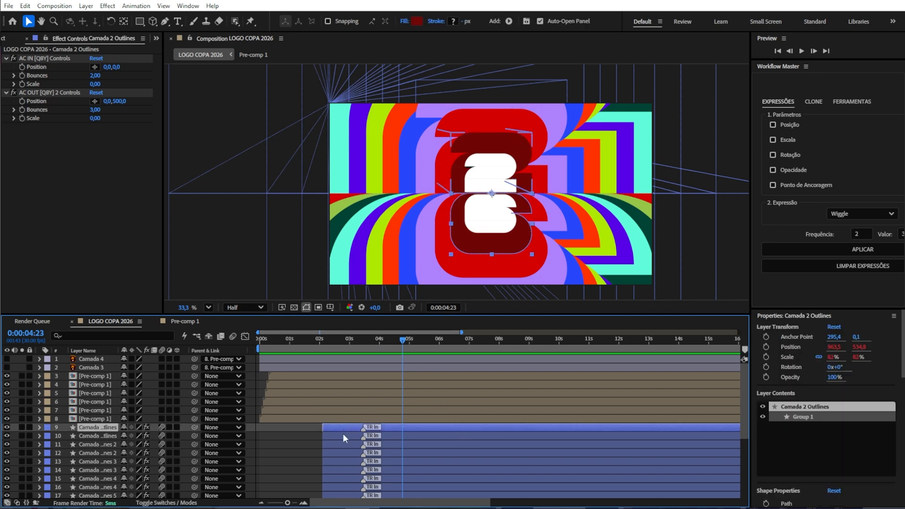
pyautogui.keyDown('shift'); pyautogui.click(343, 435); pyautogui.keyUp('shift')
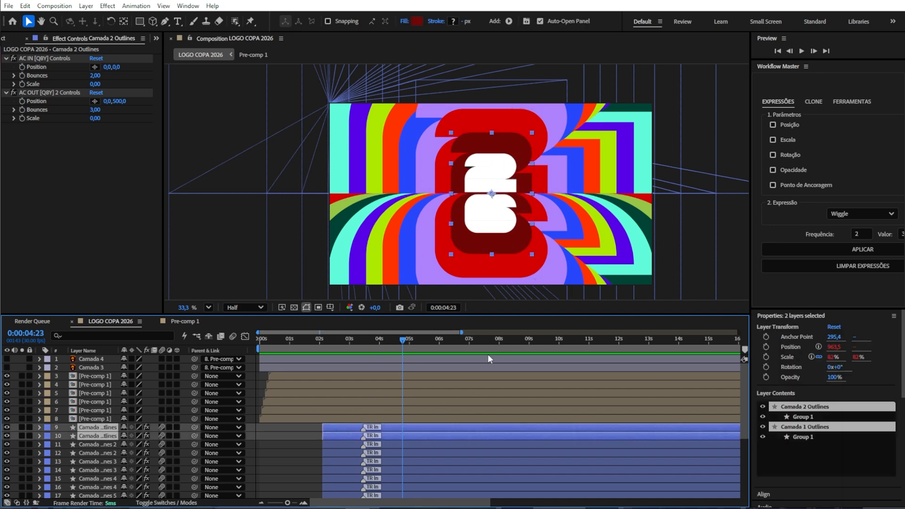
pyautogui.hotkey('ctrl', 'shift', 'c')
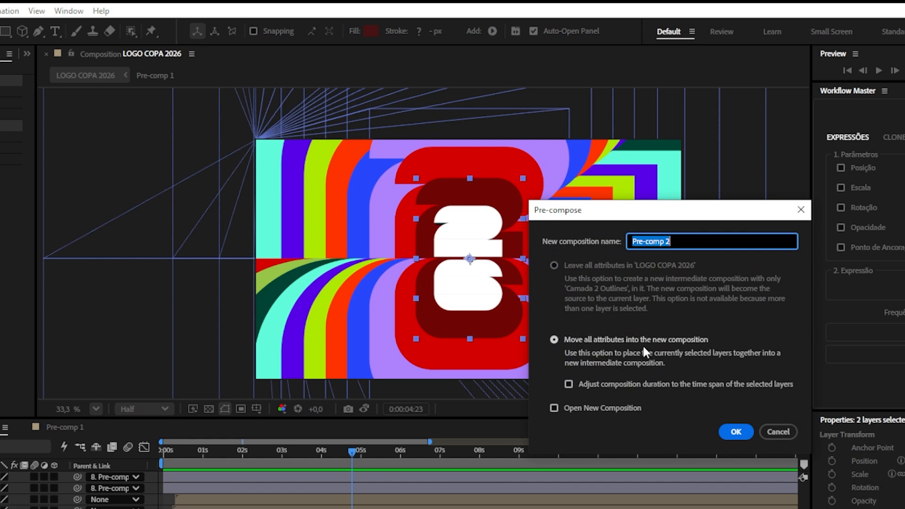
pyautogui.click(630, 384)
pyautogui.click(734, 430)
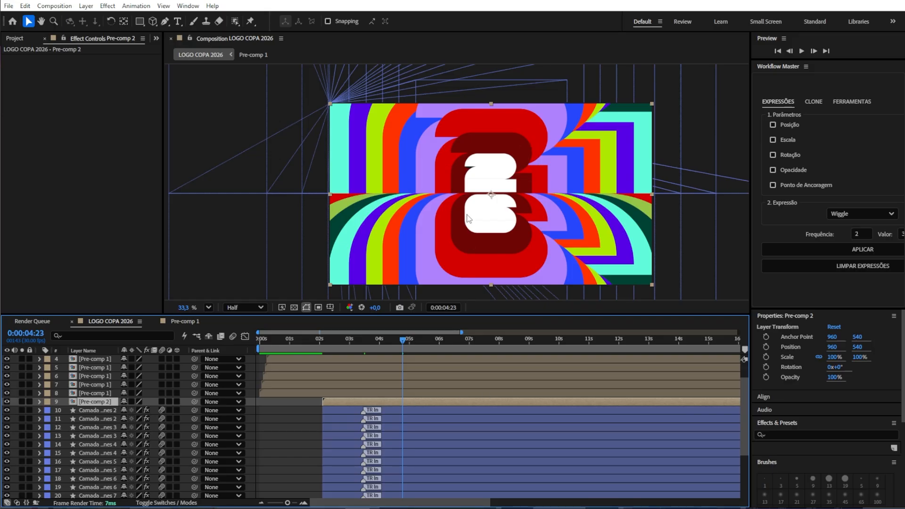
# Step: Precompose the next three pairs of shape layers, each into its own composition
pyautogui.click(344, 409)
pyautogui.keyDown('shift'); pyautogui.click(409, 419); pyautogui.keyUp('shift')
pyautogui.hotkey('ctrl', 'shift', 'c')
pyautogui.click(689, 325)
pyautogui.click(409, 418)
pyautogui.keyDown('shift'); pyautogui.click(409, 427); pyautogui.keyUp('shift')
pyautogui.hotkey('ctrl', 'shift', 'c')
pyautogui.click(689, 325)
pyautogui.hotkey('ctrl', 'shift', 'c')
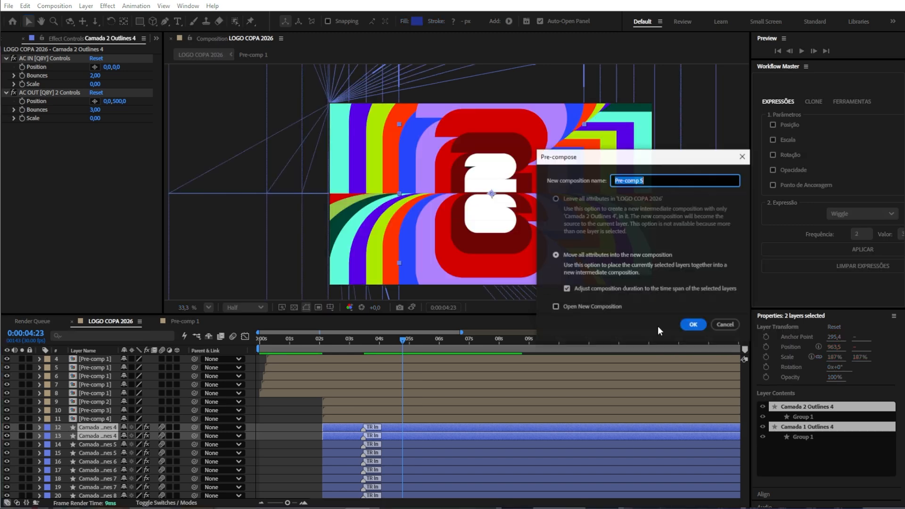
pyautogui.click(688, 326)
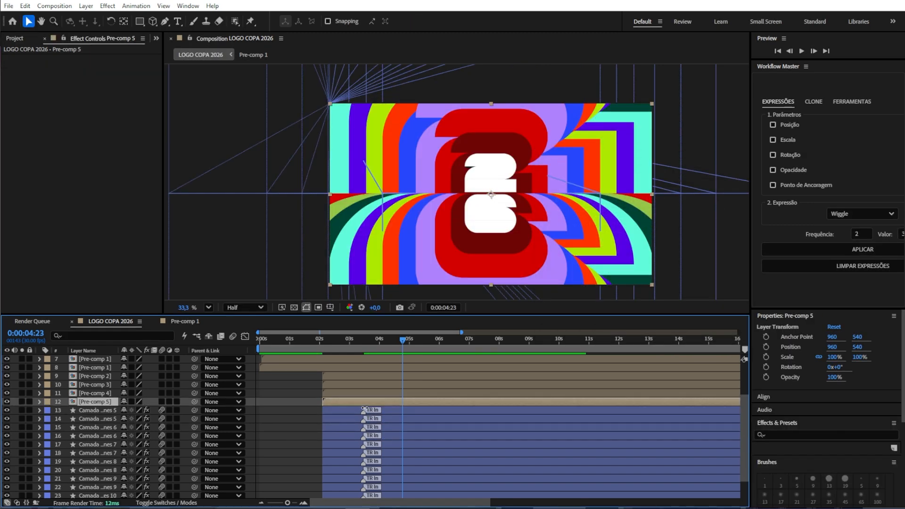
# Step: Precompose the following two pairs of shape layers, each into its own composition
pyautogui.click(353, 412)
pyautogui.keyDown('shift'); pyautogui.click(353, 418); pyautogui.keyUp('shift')
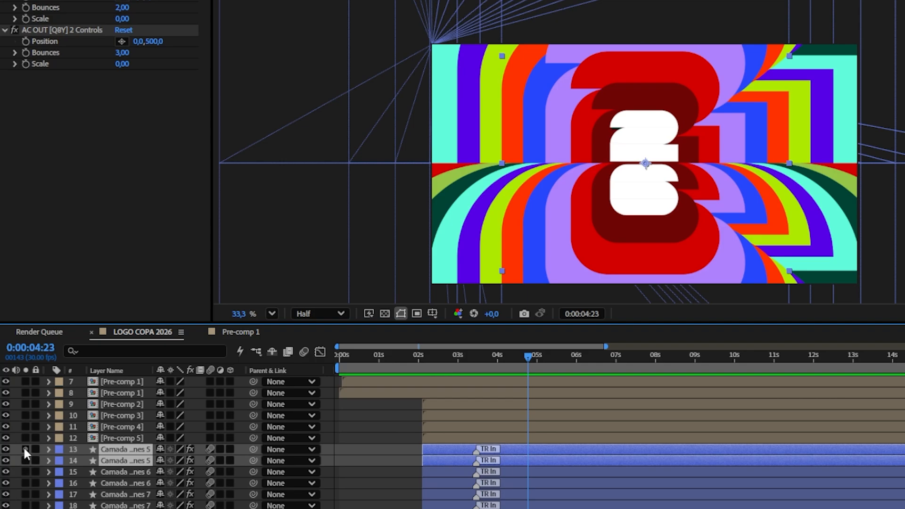
pyautogui.click(23, 447)
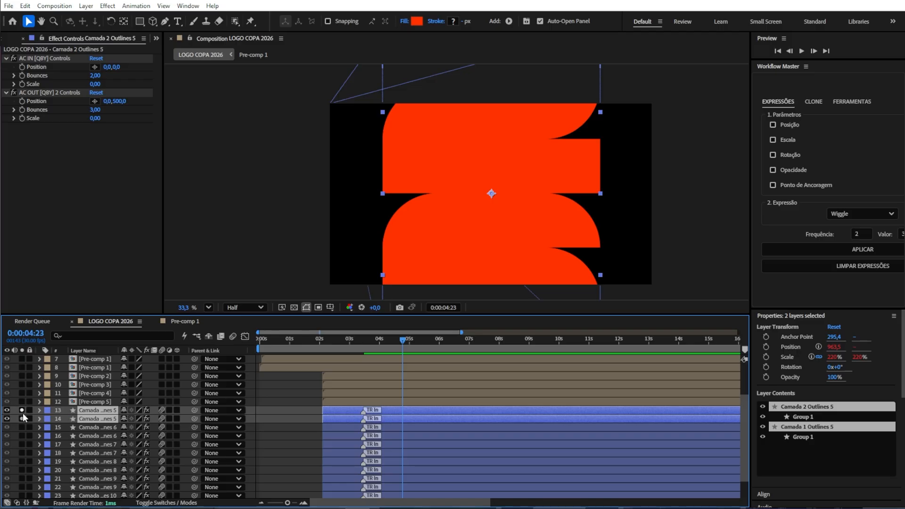
pyautogui.click(23, 413)
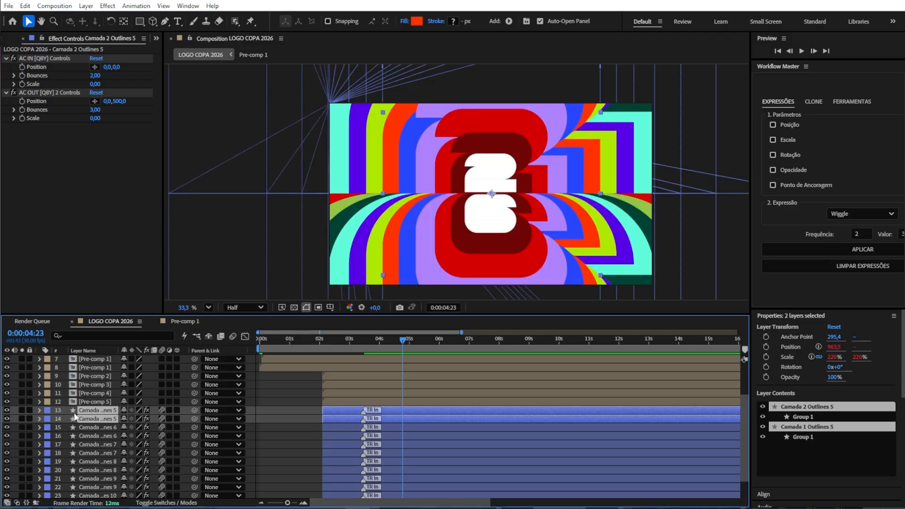
pyautogui.hotkey('ctrl', 'shift', 'c')
pyautogui.click(690, 326)
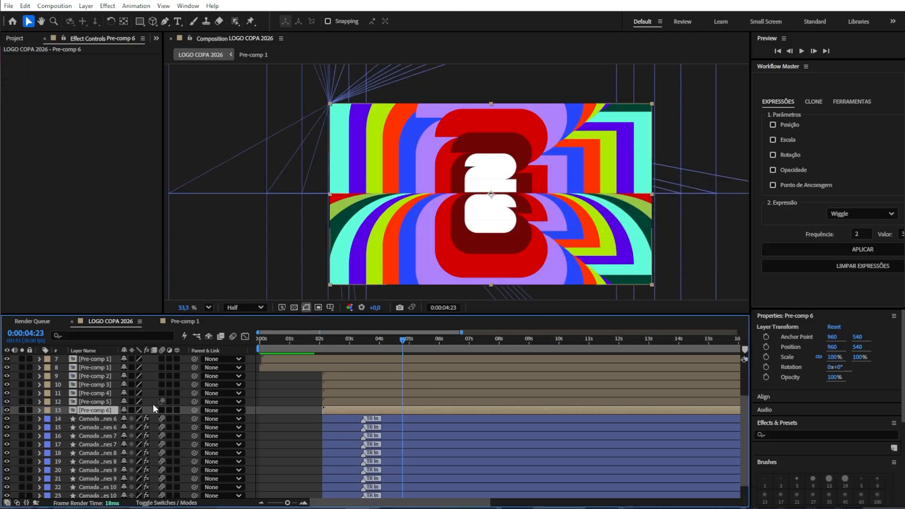
pyautogui.click(98, 419)
pyautogui.keyDown('shift'); pyautogui.click(98, 426); pyautogui.keyUp('shift')
pyautogui.hotkey('ctrl', 'shift', 'c')
pyautogui.click(692, 326)
# Step: Precompose the remaining pairs of shape layers, each into its own composition
pyautogui.click(98, 427)
pyautogui.keyDown('shift'); pyautogui.click(98, 436); pyautogui.keyUp('shift')
pyautogui.hotkey('ctrl', 'shift', 'c')
pyautogui.hotkey('ctrl', 'shift', 'c')
pyautogui.click(103, 468)
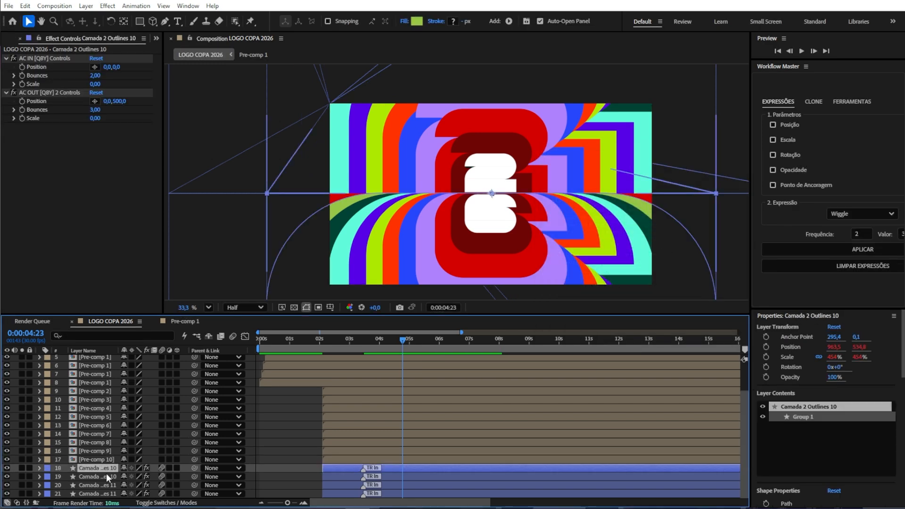
pyautogui.keyDown('shift'); pyautogui.click(107, 477); pyautogui.keyUp('shift')
pyautogui.hotkey('ctrl', 'shift', 'c')
pyautogui.click(95, 485)
pyautogui.keyDown('shift'); pyautogui.click(90, 493); pyautogui.keyUp('shift')
pyautogui.hotkey('ctrl', 'shift', 'c')
pyautogui.click(469, 407)
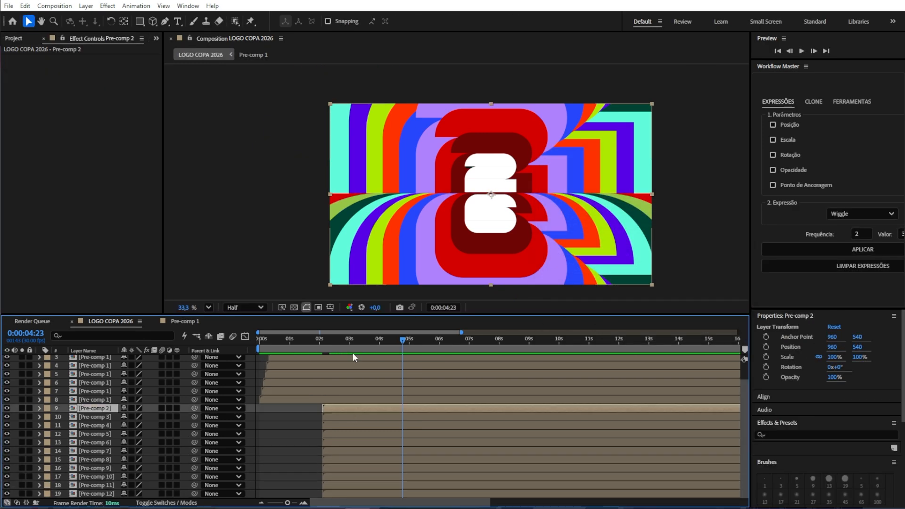
# Step: Offset the Pre-comp 2 to Pre-comp 12 layers slightly later in the timeline and preview the animation
pyautogui.click(7, 408)
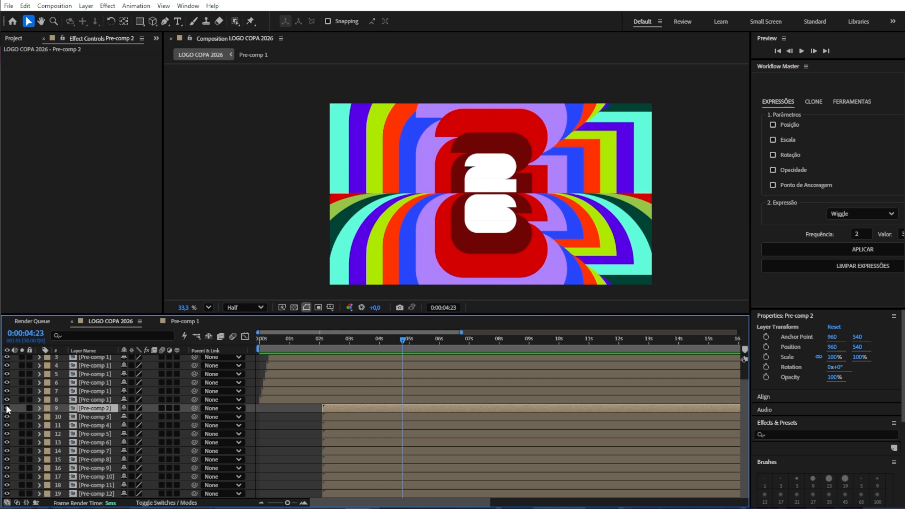
pyautogui.click(7, 408)
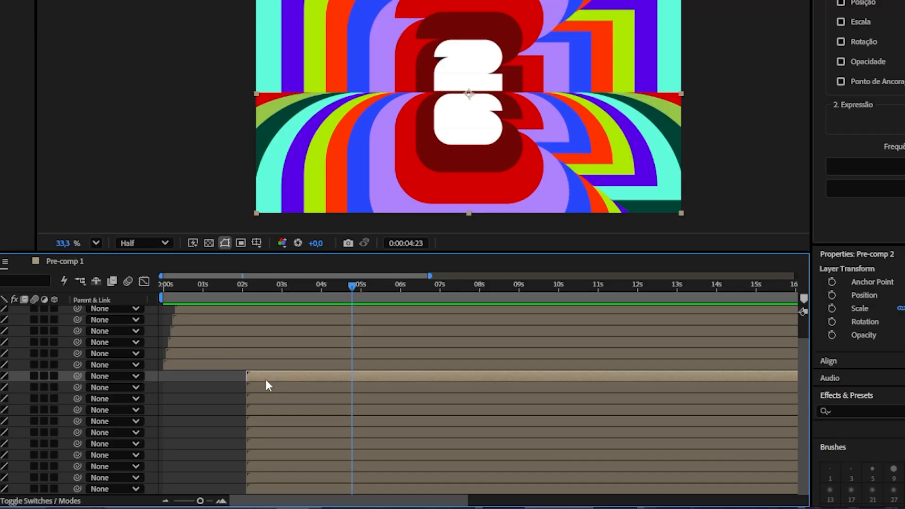
pyautogui.hscroll(1, 338, 424)
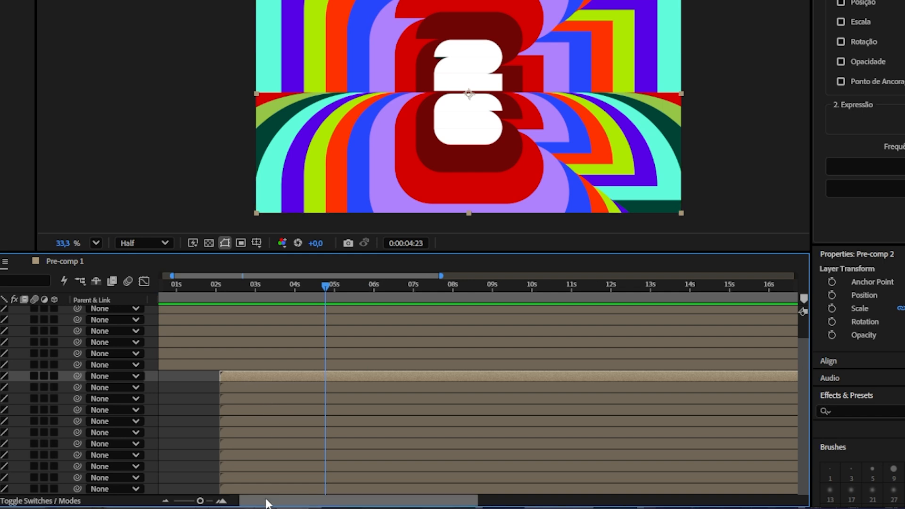
pyautogui.keyDown('shift'); pyautogui.click(248, 488); pyautogui.keyUp('shift')
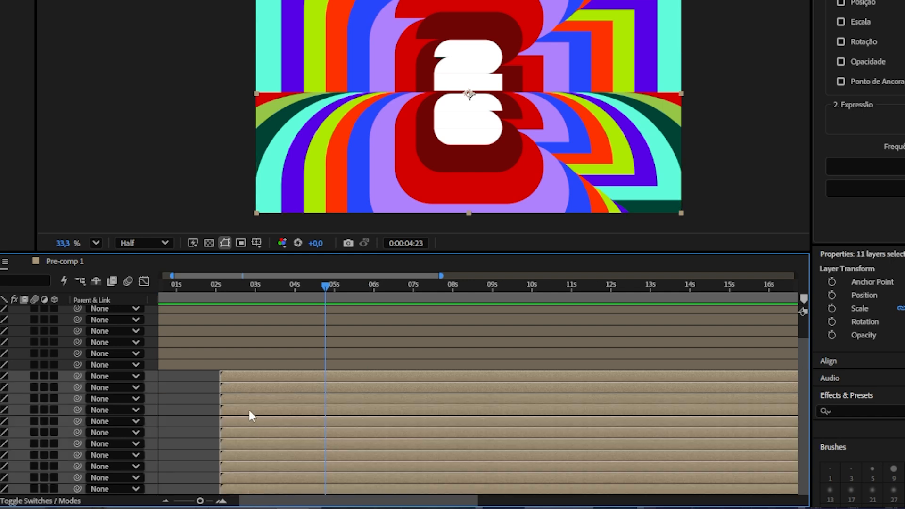
pyautogui.moveTo(235, 440); pyautogui.dragTo(294, 442)
pyautogui.click(190, 288)
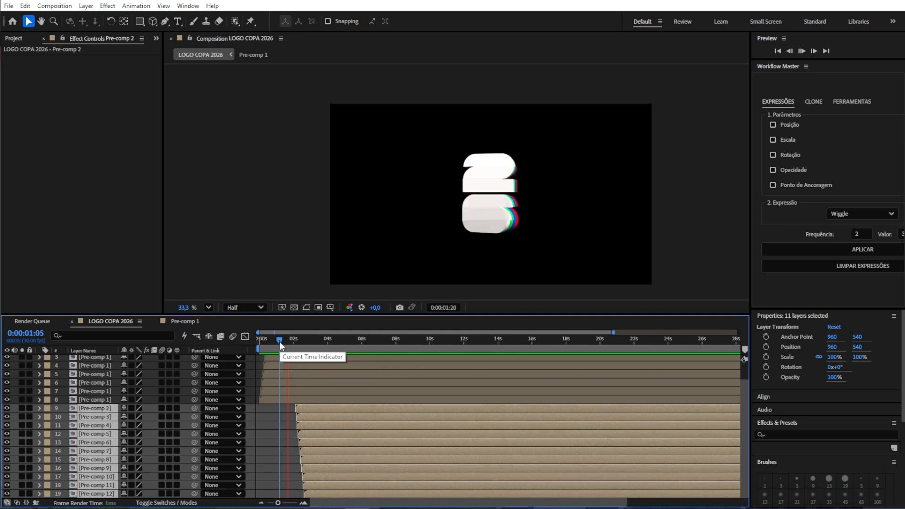
pyautogui.press('space')
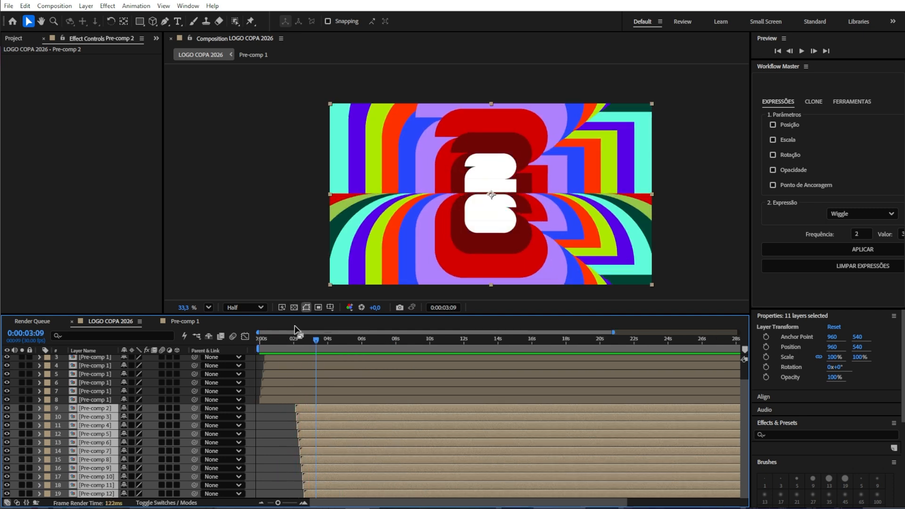
# Step: Turn on the FIFA text layer and paste it into Pre-comp 1
pyautogui.click(268, 406)
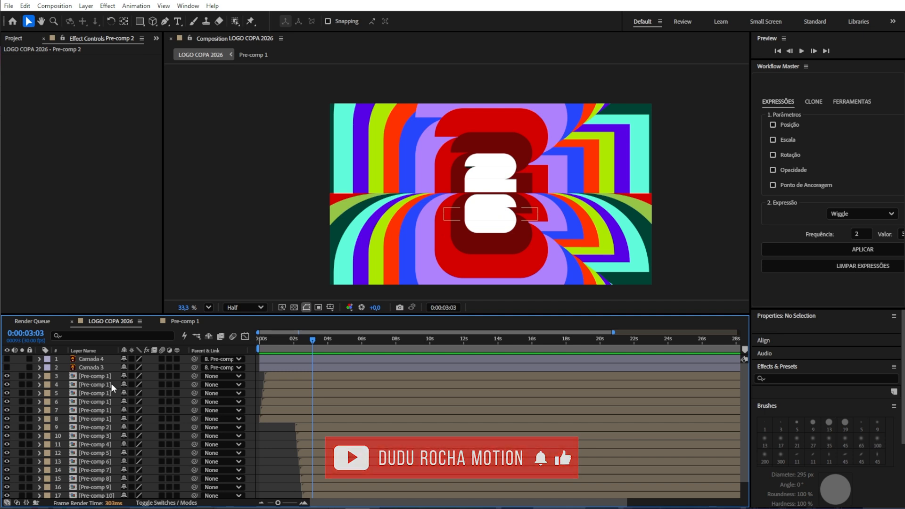
pyautogui.click(6, 359)
pyautogui.click(79, 360)
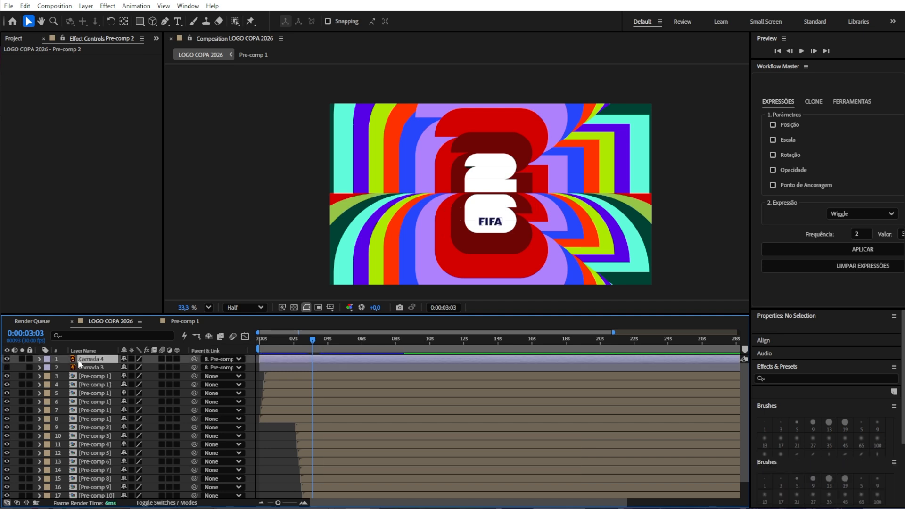
pyautogui.doubleClick(92, 401)
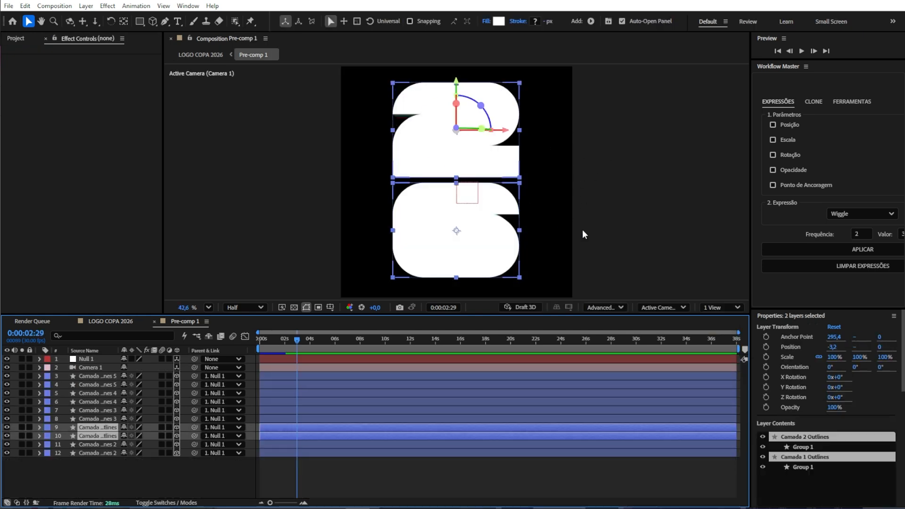
pyautogui.hotkey('ctrl', 'v')
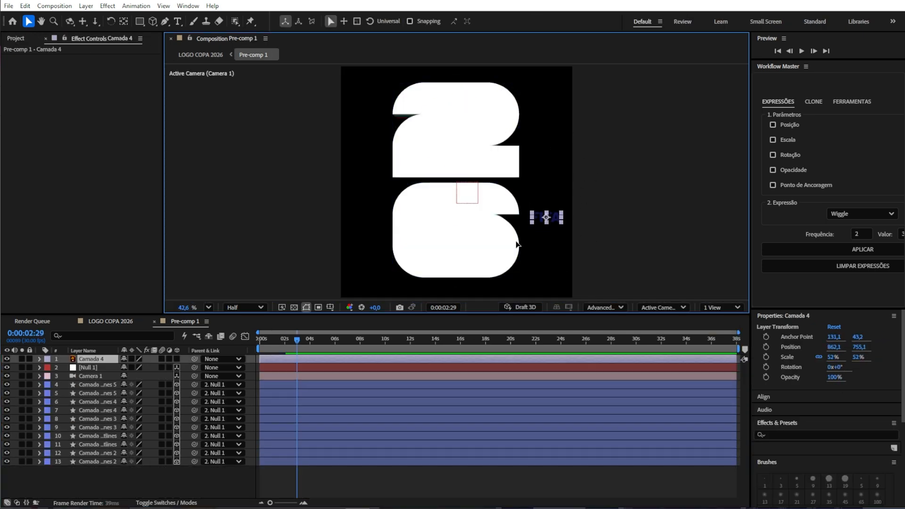
# Step: Move the FIFA text into the lower part of the 6 and scale it to 81%
pyautogui.moveTo(532, 216); pyautogui.dragTo(459, 267)
pyautogui.press('s')
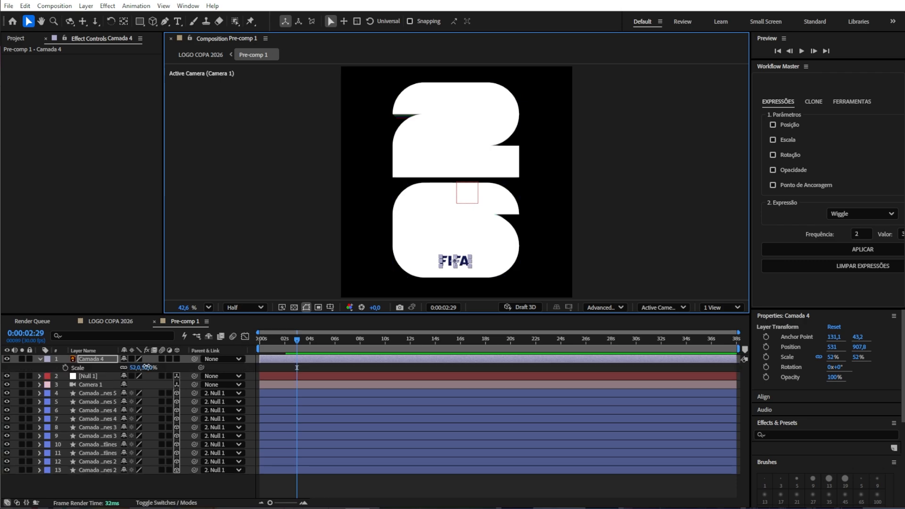
pyautogui.moveTo(146, 368); pyautogui.dragTo(159, 367)
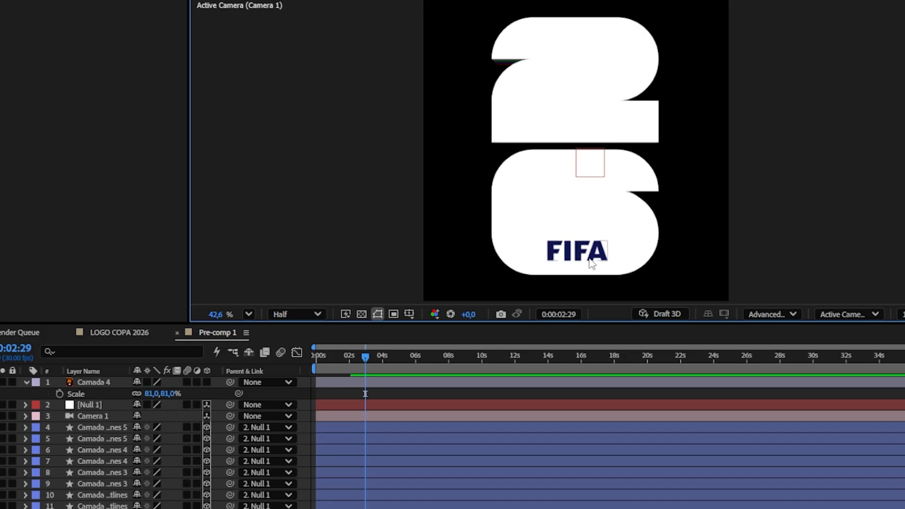
# Step: Make the FIFA text a 3D layer and parent it to the 6 outlines layer
pyautogui.click(207, 382)
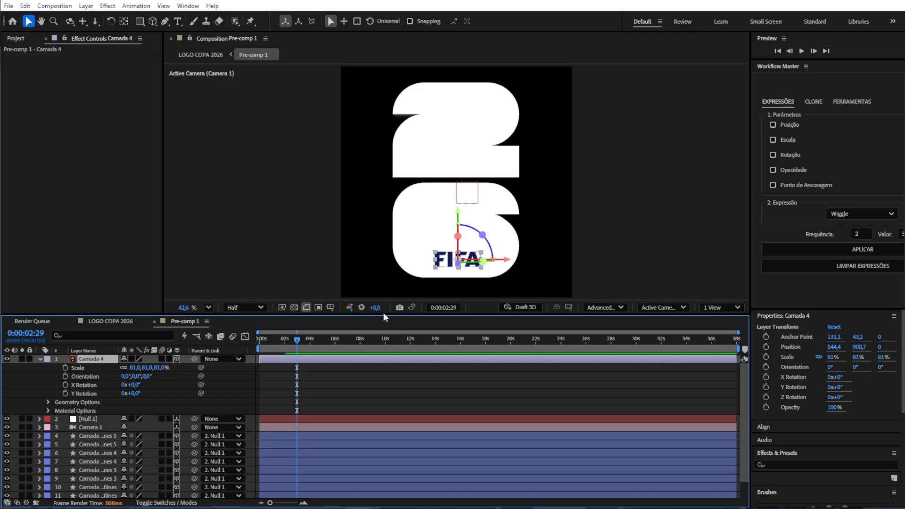
pyautogui.click(398, 238)
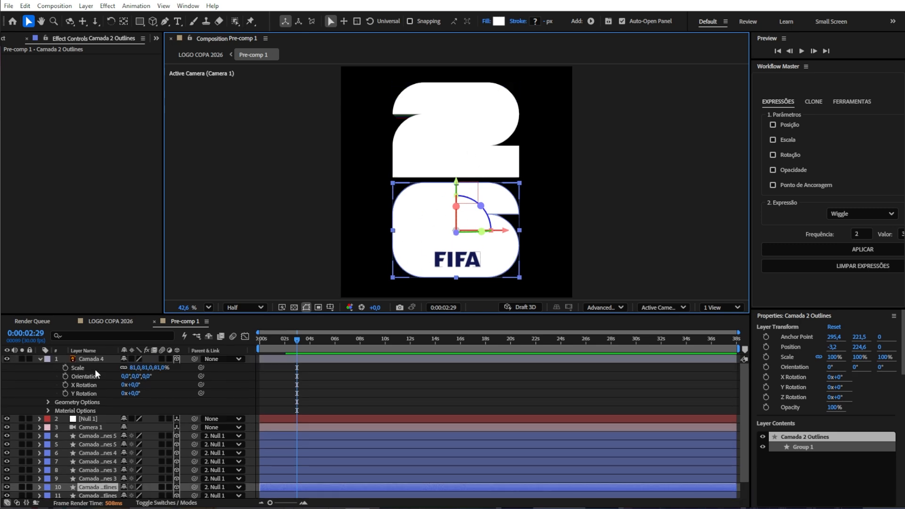
pyautogui.click(95, 358)
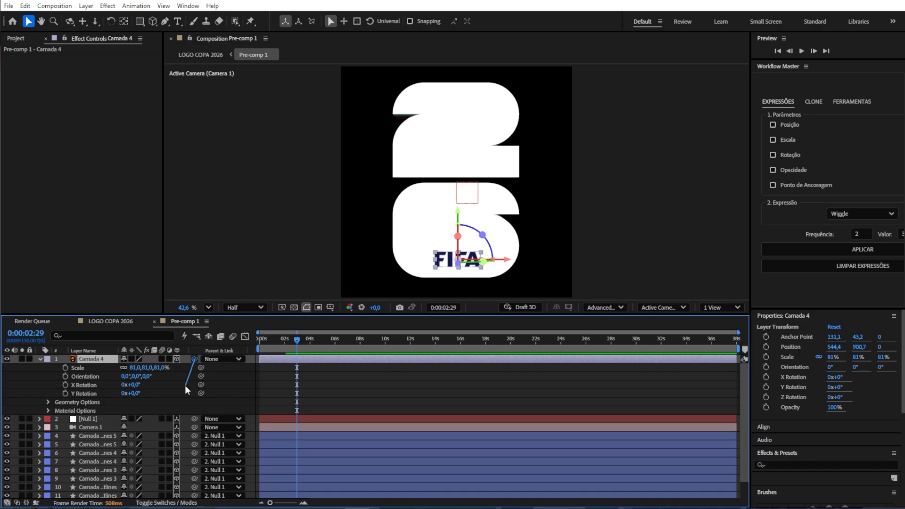
pyautogui.moveTo(185, 386); pyautogui.dragTo(323, 340)
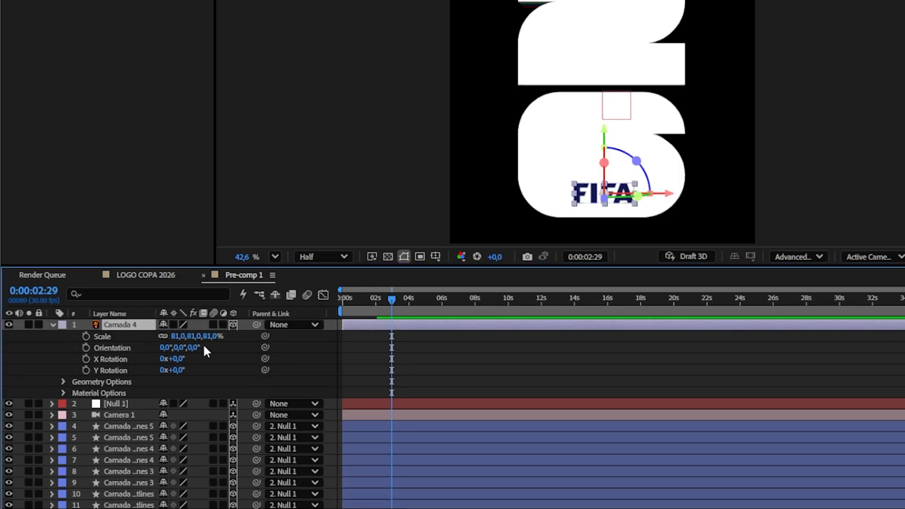
pyautogui.moveTo(256, 324); pyautogui.dragTo(137, 493)
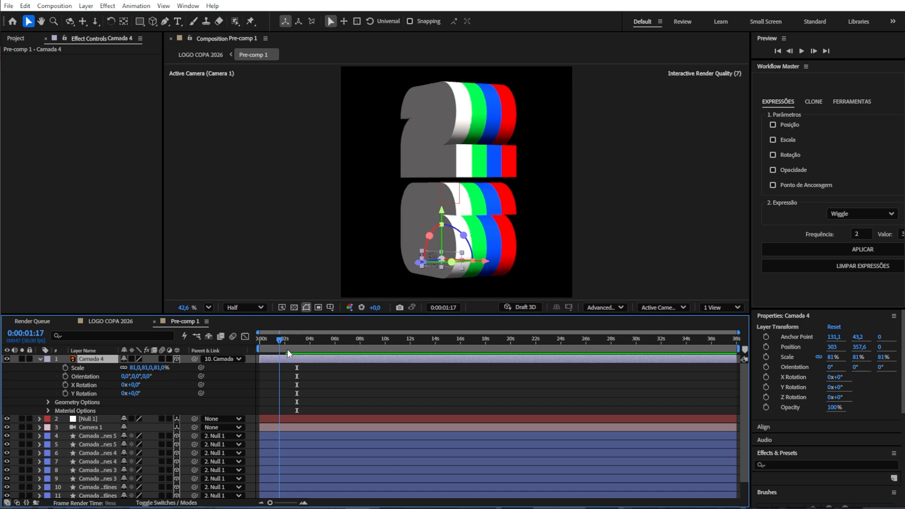
pyautogui.moveTo(288, 352)
pyautogui.mouseDown()
pyautogui.moveTo(310, 352)
pyautogui.moveTo(290, 353)
pyautogui.mouseUp()
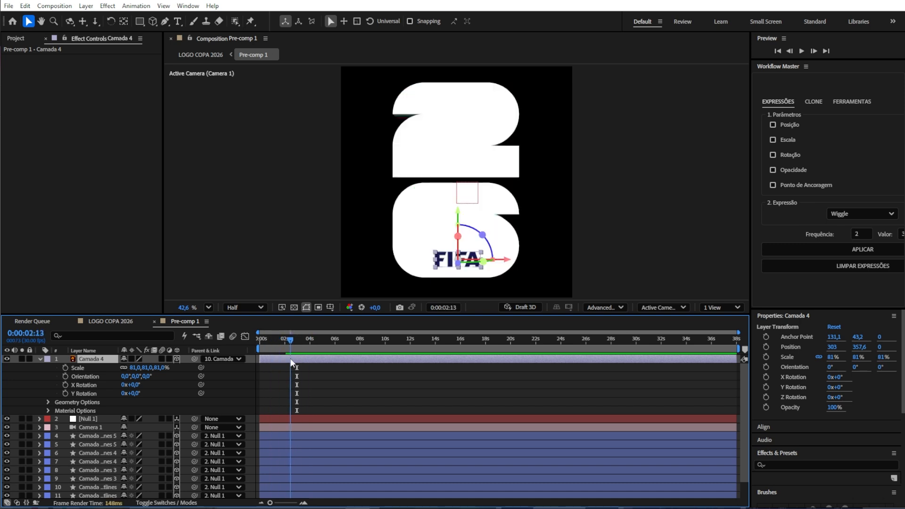
# Step: Set the FIFA text's Z position to -12 and preview from the start
pyautogui.click(358, 387)
pyautogui.click(452, 260)
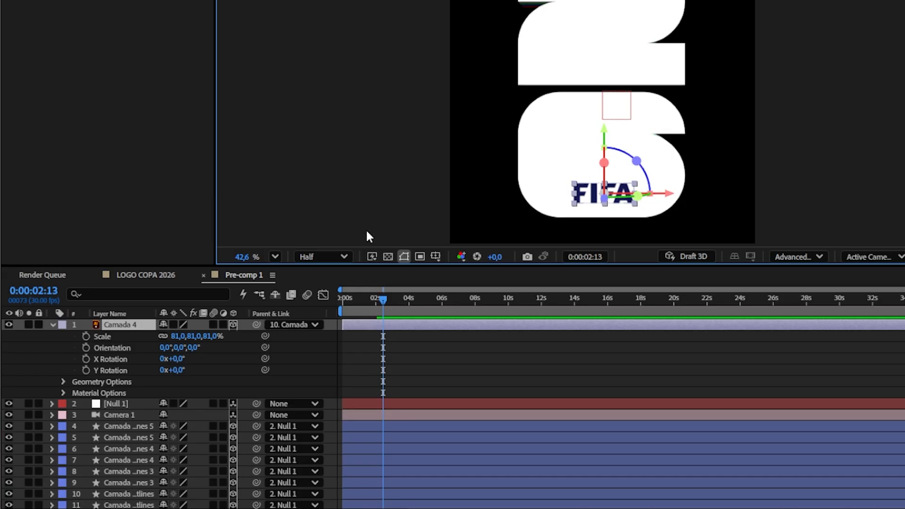
pyautogui.press('p')
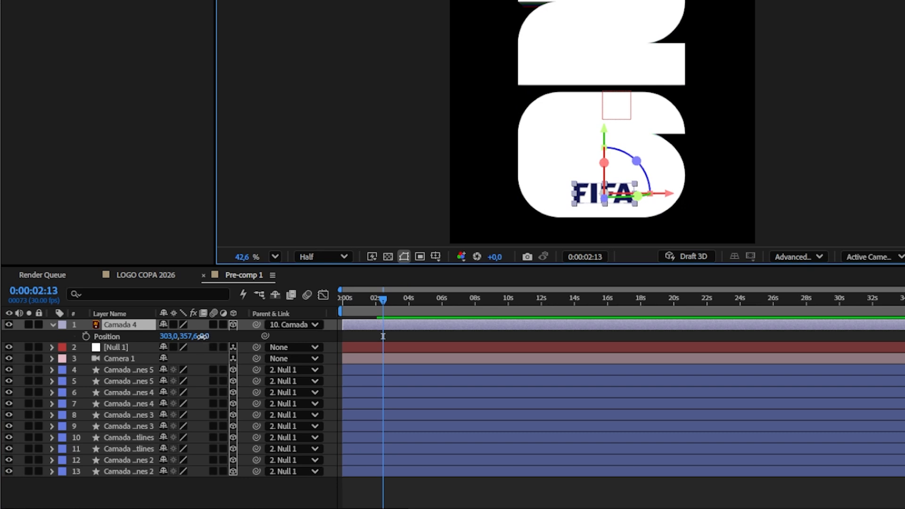
pyautogui.moveTo(202, 336); pyautogui.dragTo(196, 340)
pyautogui.moveTo(383, 300); pyautogui.dragTo(343, 306)
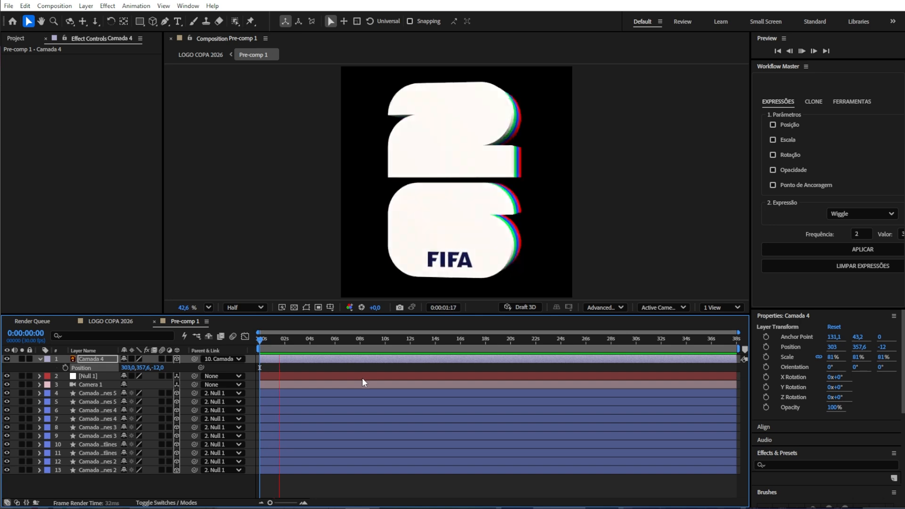
pyautogui.press('space')
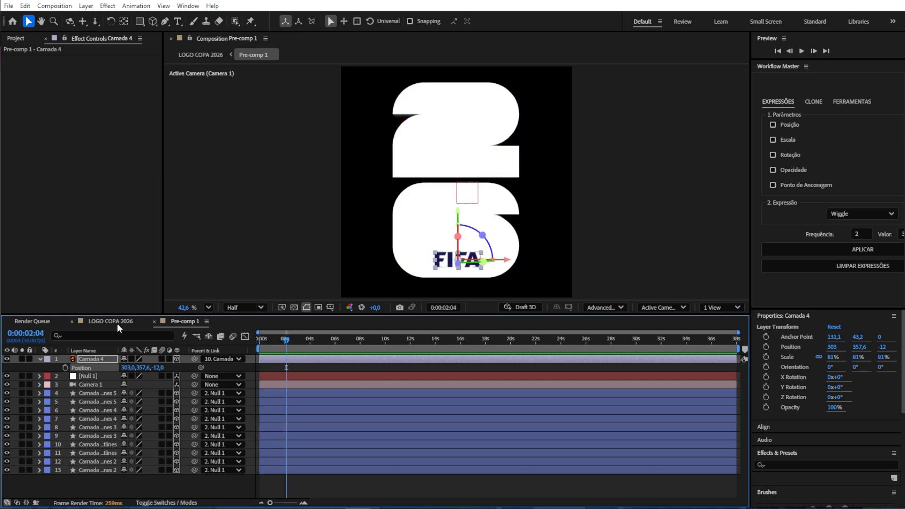
# Step: Delete the original FIFA text layer in the LOGO COPA 2026 composition and preview the result
pyautogui.click(116, 323)
pyautogui.click(100, 361)
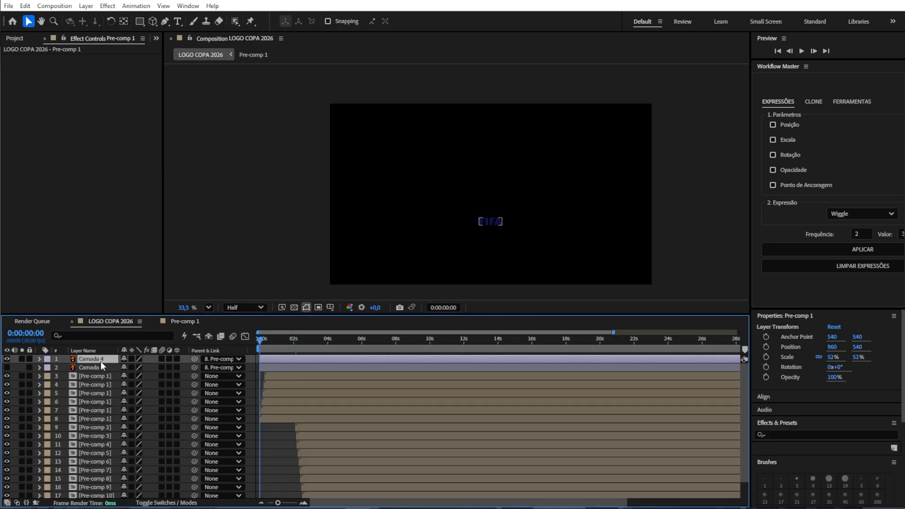
pyautogui.press('Delete')
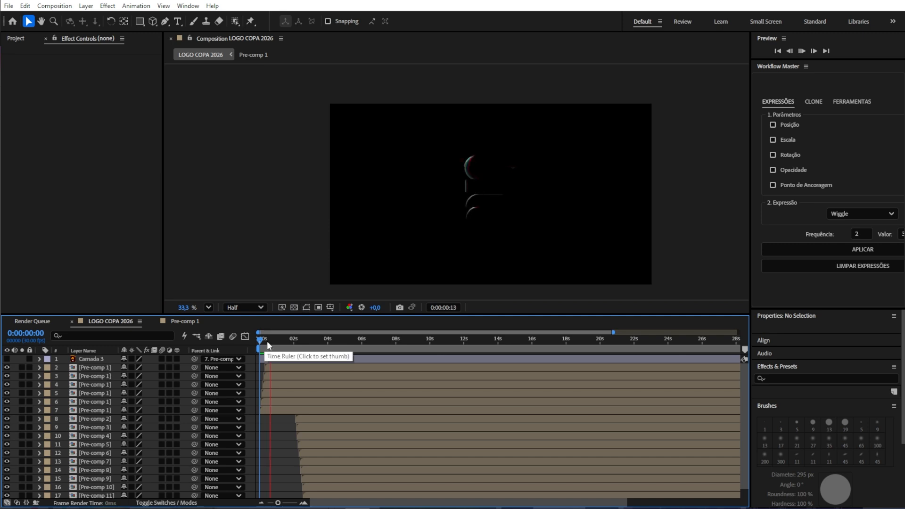
pyautogui.press('space')
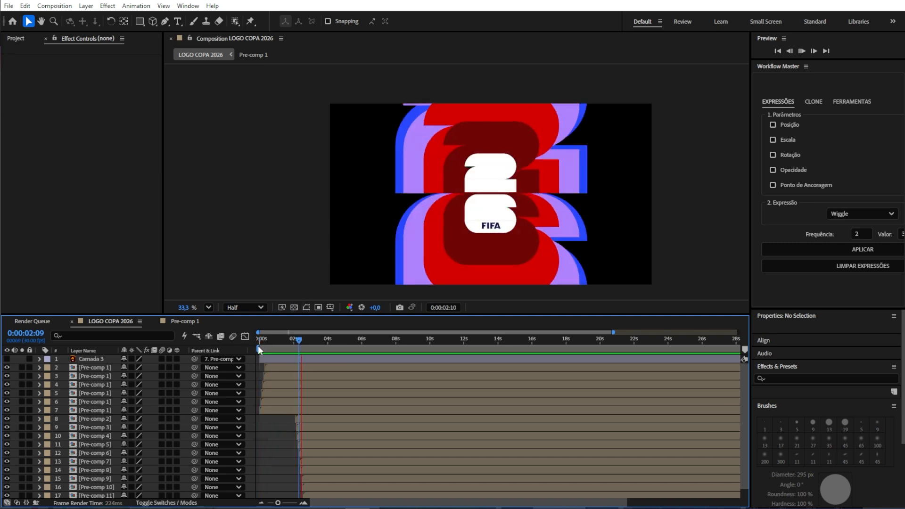
pyautogui.press('space')
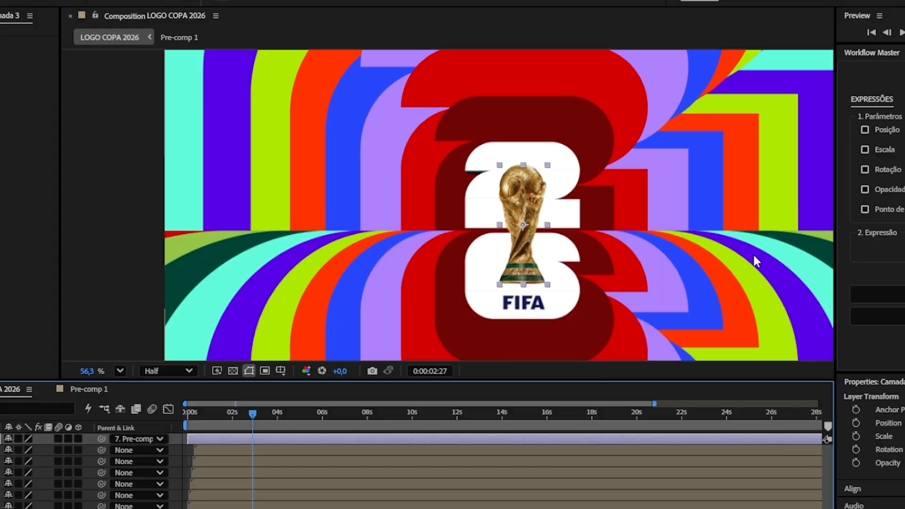
# Step: Create a new 1080 × 1920 composition and paste the trophy layer into it
pyautogui.hotkey('ctrl', 'n')
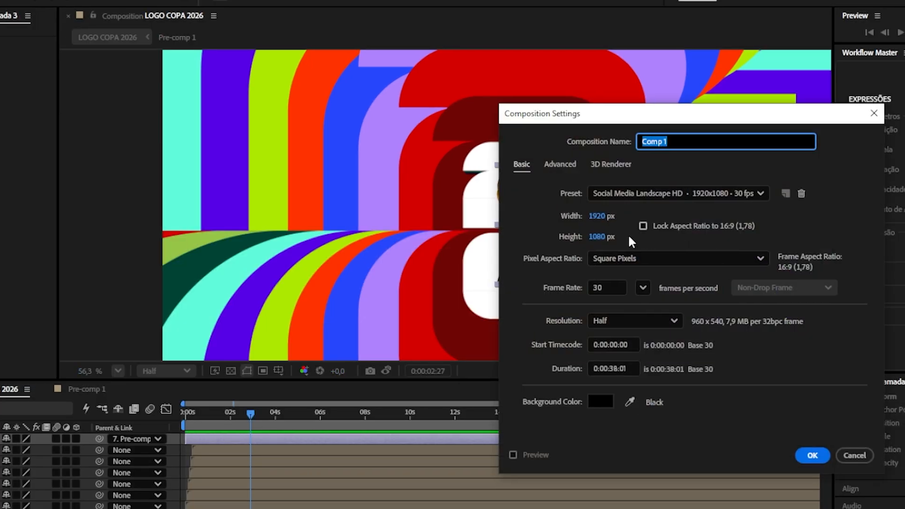
pyautogui.click(607, 217)
pyautogui.write('1080')
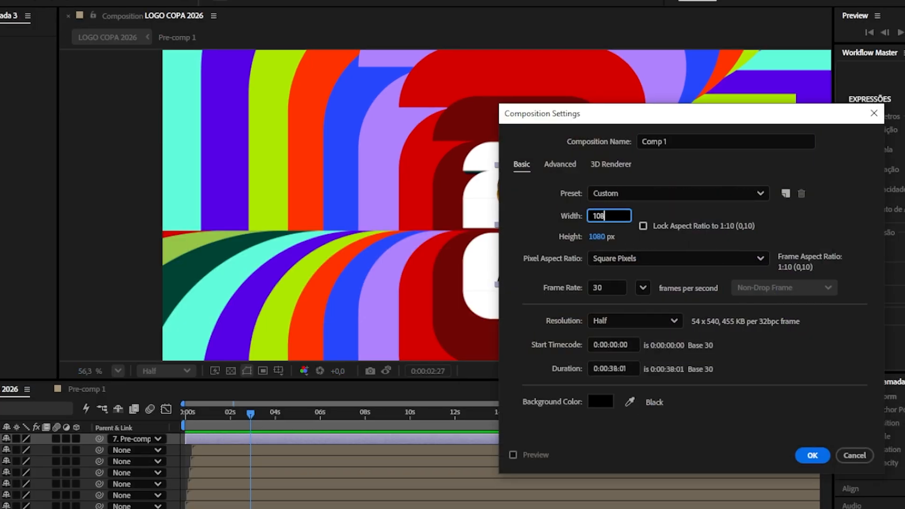
pyautogui.press('Tab')
pyautogui.write('1920')
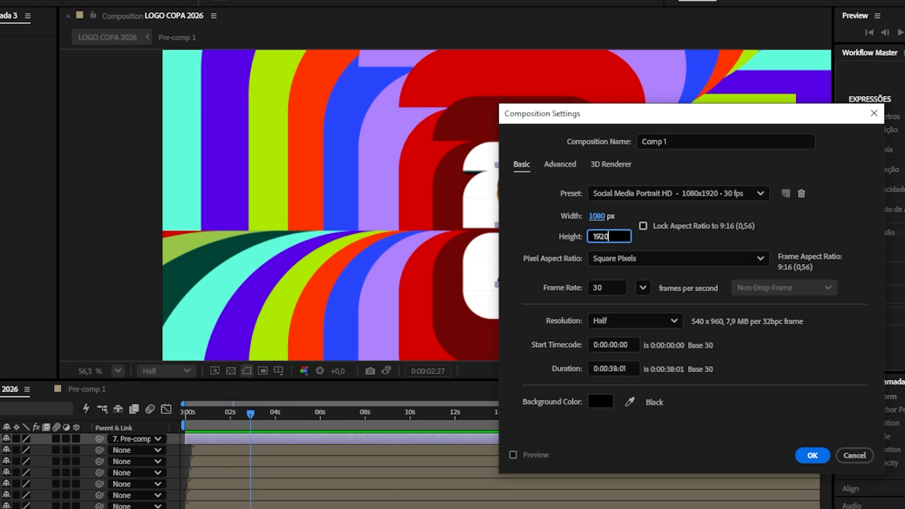
pyautogui.press('Return')
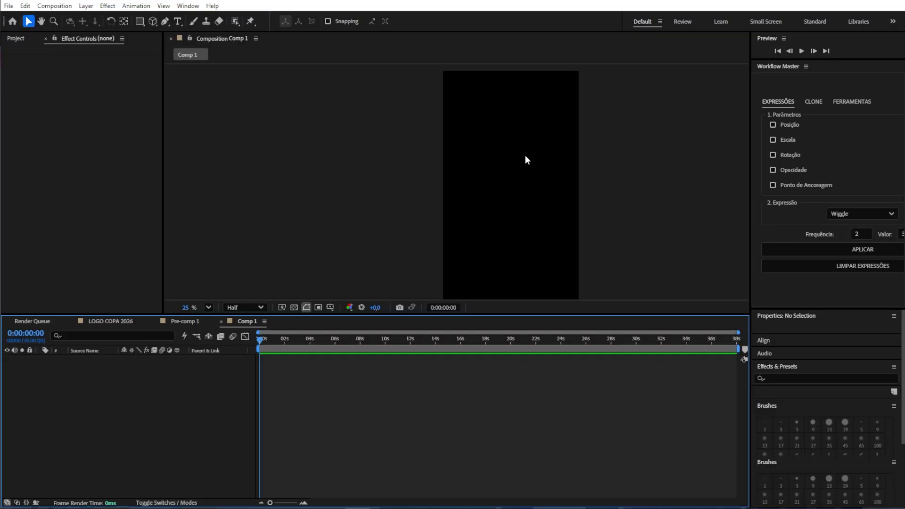
pyautogui.hotkey('ctrl', 'v')
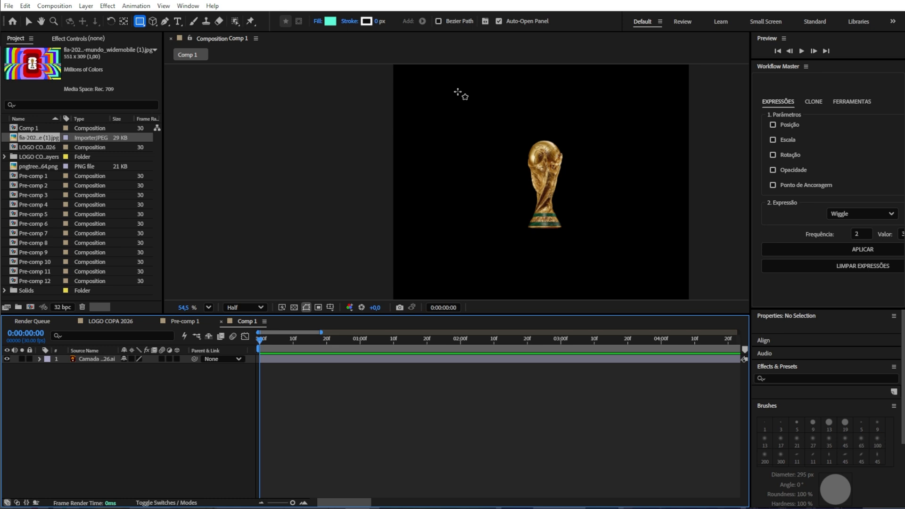
# Step: Draw a tall thin vertical rectangle about 33 × 651 px and add the FIFA 2026 reference image to the composition
pyautogui.moveTo(602, 123); pyautogui.dragTo(604, 196)
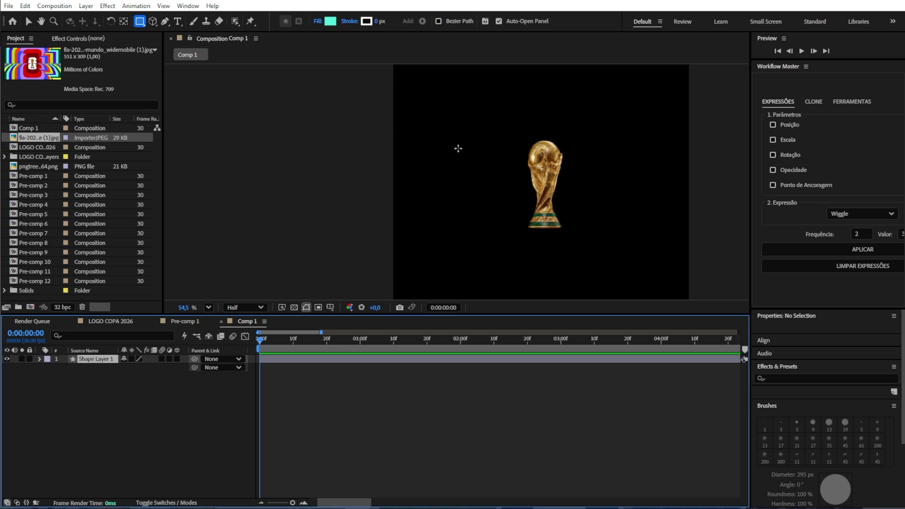
pyautogui.moveTo(458, 149)
pyautogui.mouseDown()
pyautogui.moveTo(457, 301)
pyautogui.moveTo(456, 269)
pyautogui.mouseUp()
pyautogui.moveTo(49, 138)
pyautogui.mouseDown()
pyautogui.moveTo(105, 370)
pyautogui.moveTo(136, 359)
pyautogui.mouseUp()
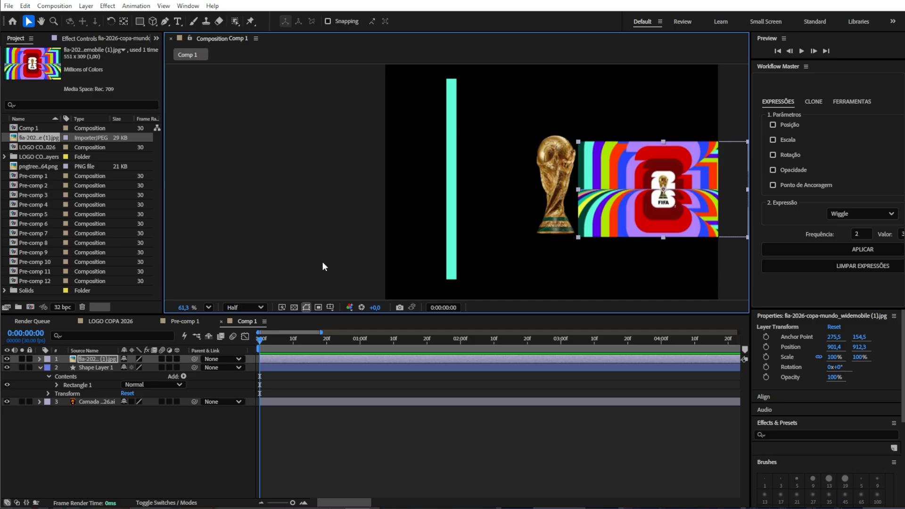
# Step: Duplicate the cyan stripe, shift the copy just to its right, and fill it with red sampled from the reference image
pyautogui.click(451, 209)
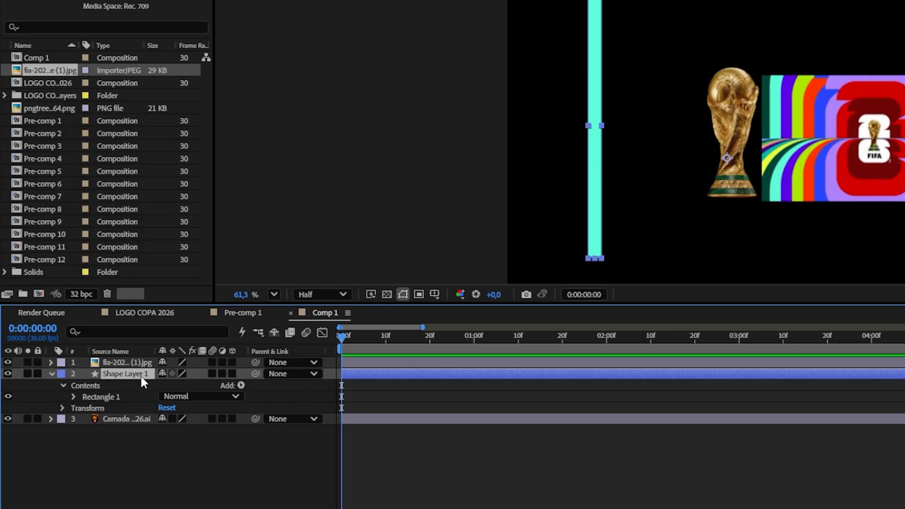
pyautogui.hotkey('ctrl', 'd')
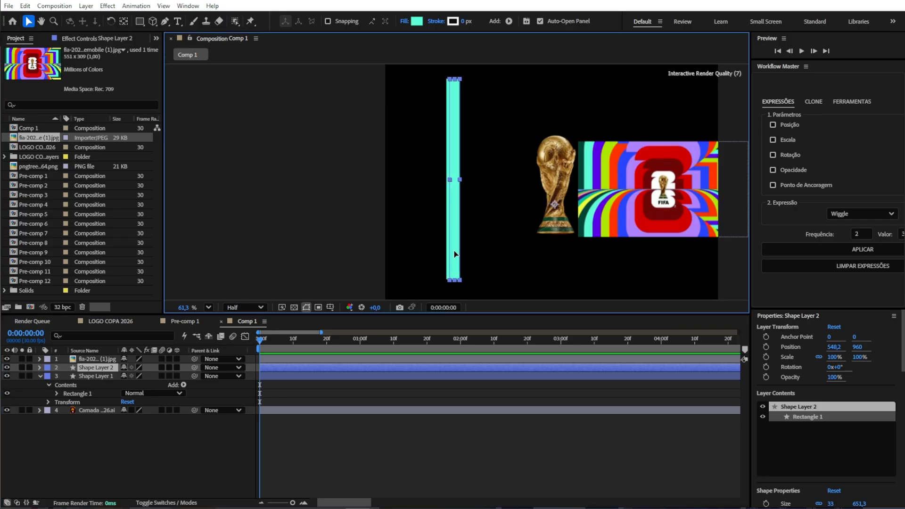
pyautogui.moveTo(599, 223)
pyautogui.mouseDown()
pyautogui.moveTo(618, 225)
pyautogui.moveTo(608, 226)
pyautogui.mouseUp()
pyautogui.moveTo(461, 255); pyautogui.dragTo(461, 254)
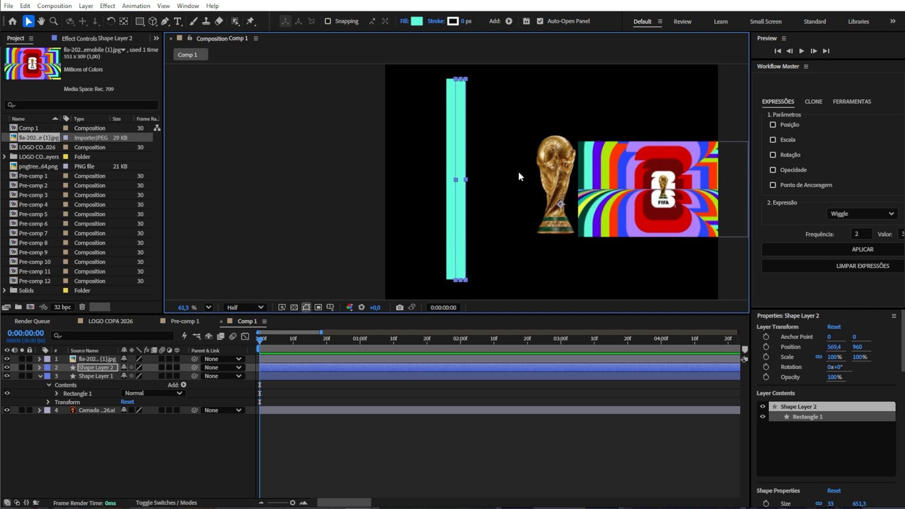
pyautogui.click(416, 21)
pyautogui.click(671, 353)
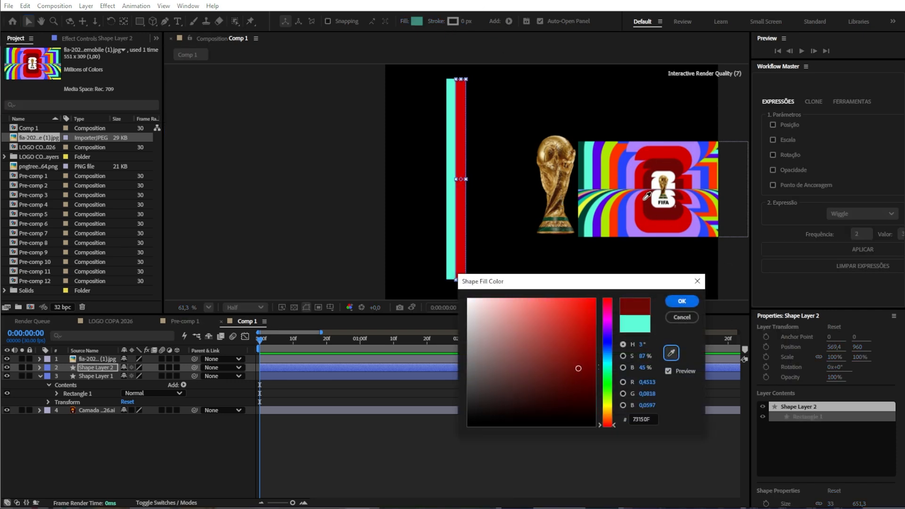
pyautogui.click(638, 178)
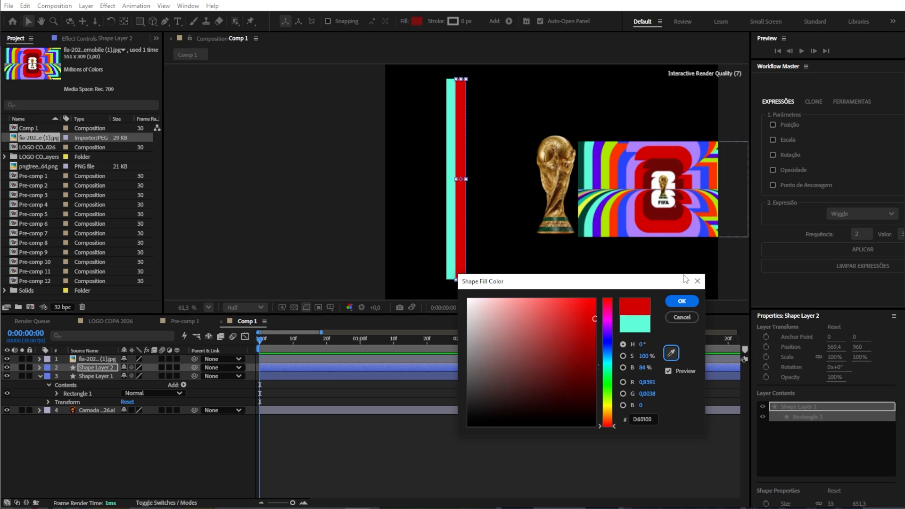
pyautogui.click(682, 302)
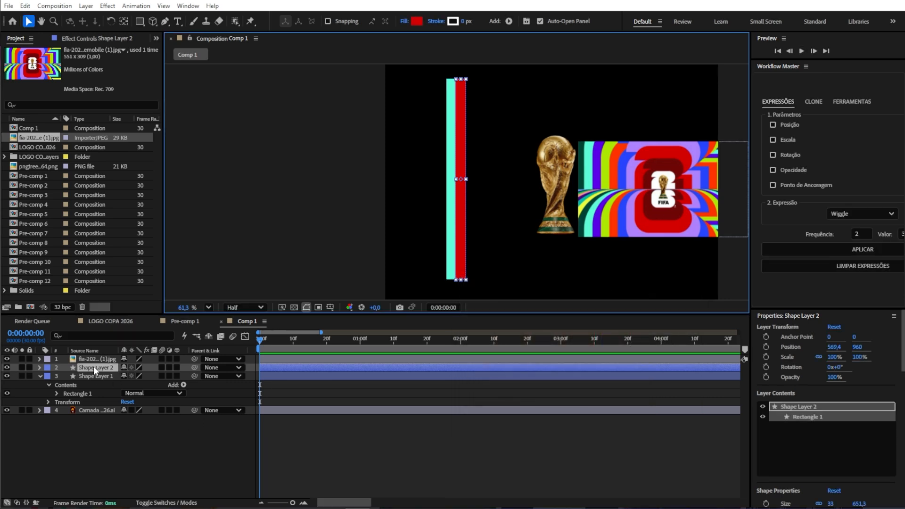
# Step: Duplicate the red stripe, move the copy alongside it, and fill it with green sampled from the reference image
pyautogui.hotkey('ctrl', 'd')
pyautogui.moveTo(458, 178); pyautogui.dragTo(469, 225)
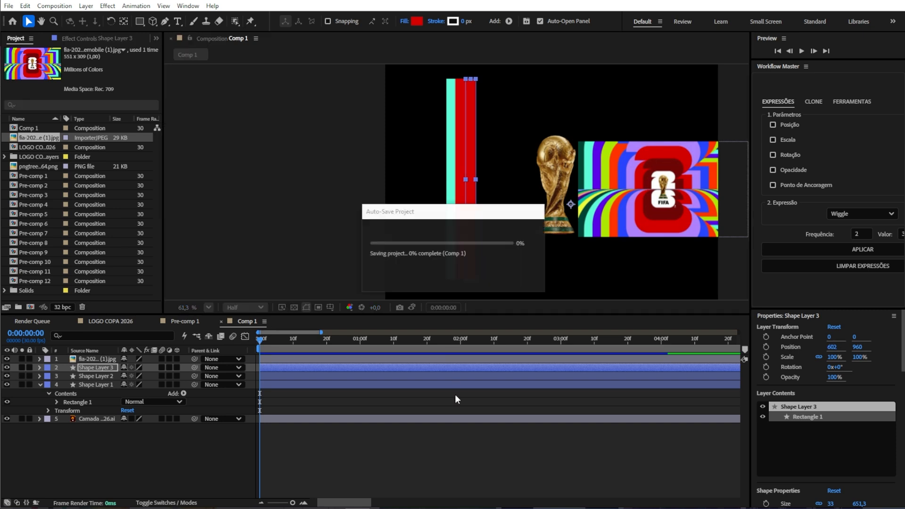
pyautogui.click(460, 411)
pyautogui.click(421, 366)
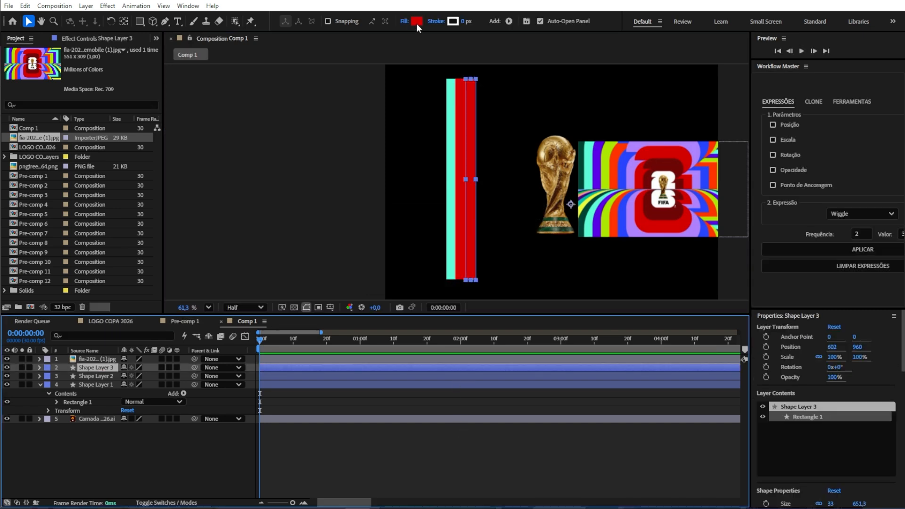
pyautogui.click(415, 22)
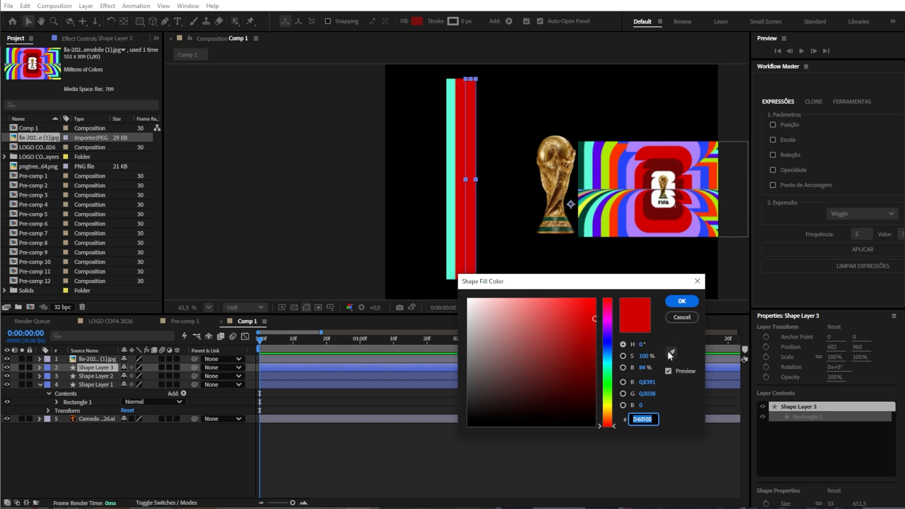
pyautogui.click(670, 353)
pyautogui.click(609, 170)
pyautogui.click(682, 300)
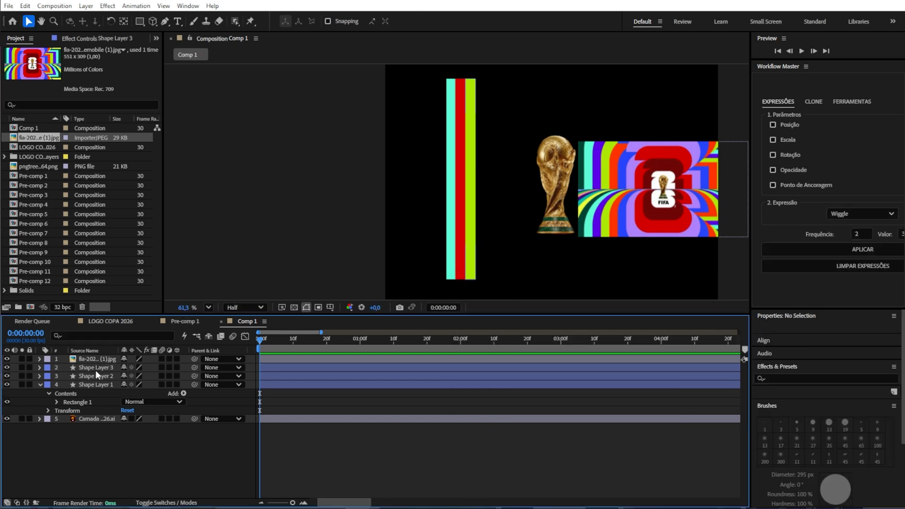
# Step: Duplicate the green stripe, place the copy beside it, and fill it with purple
pyautogui.hotkey('ctrl', 'd')
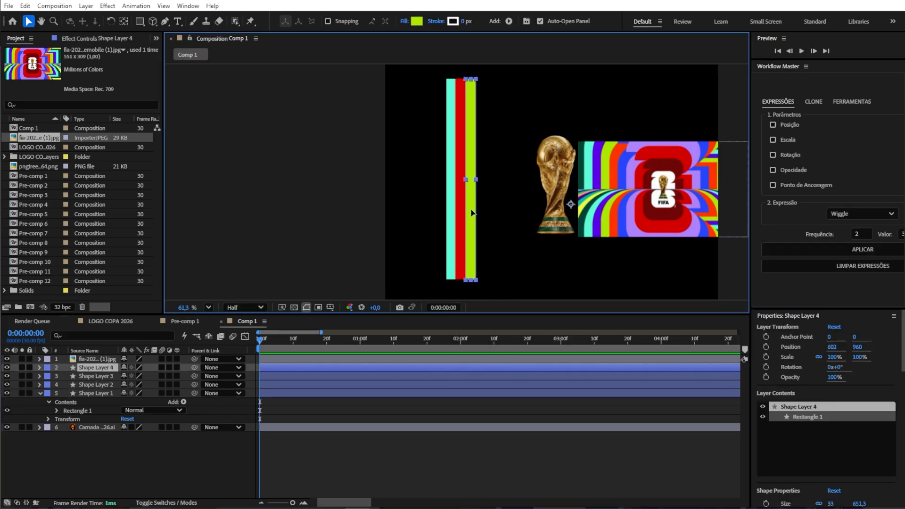
pyautogui.moveTo(471, 210); pyautogui.dragTo(481, 210)
pyautogui.click(416, 22)
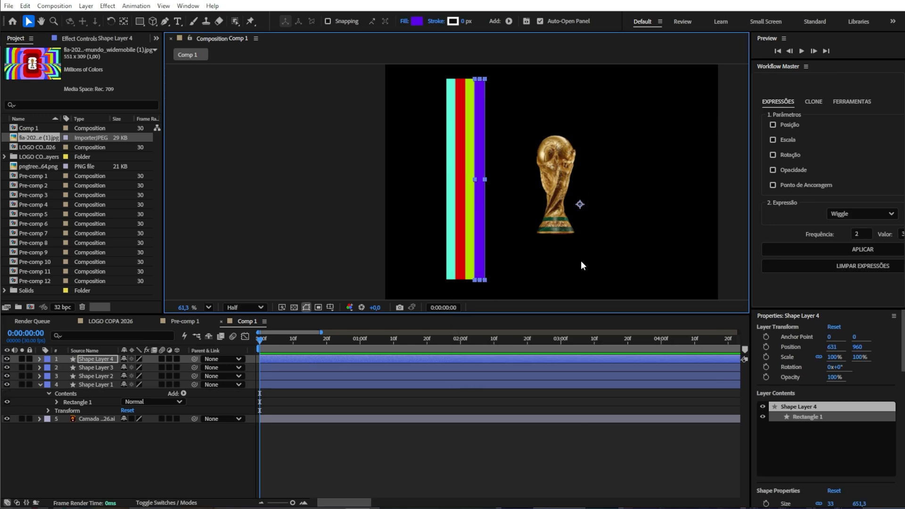
pyautogui.click(480, 429)
# Step: Try adding a null object and parenting the four stripe layers to it, then undo and delete it
pyautogui.rightClick(189, 445)
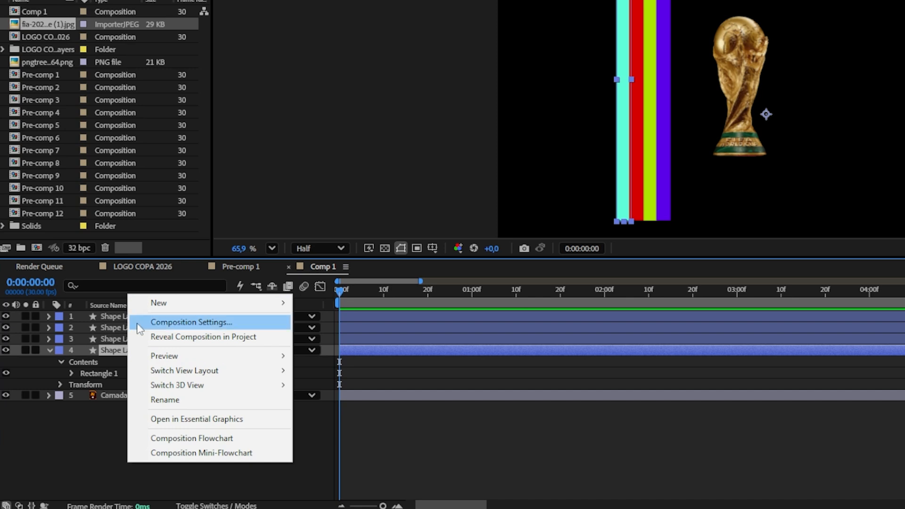
pyautogui.moveTo(174, 304)
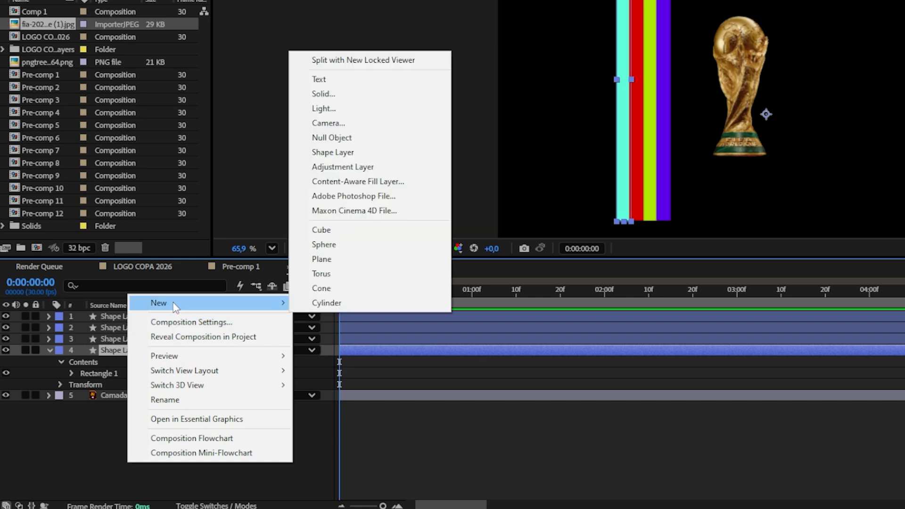
pyautogui.click(330, 138)
pyautogui.hotkey('ctrl', 'shift', ']')
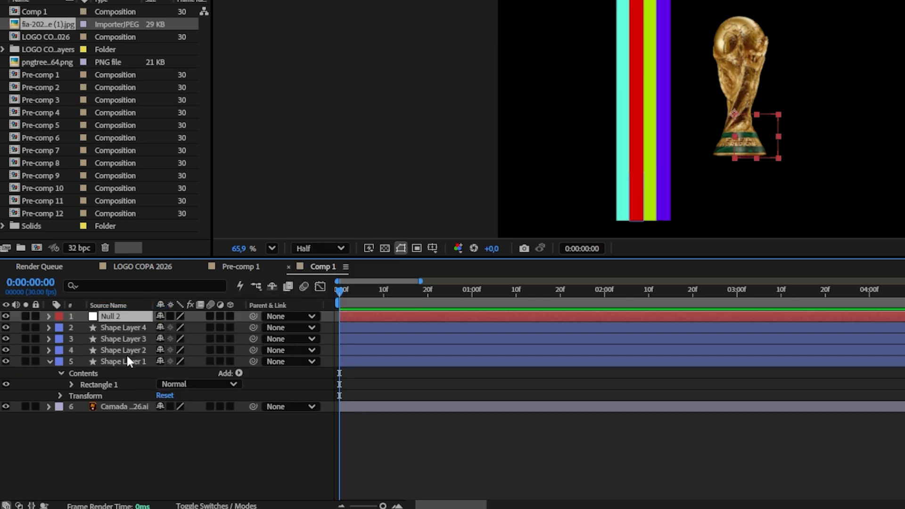
pyautogui.click(124, 361)
pyautogui.keyDown('shift'); pyautogui.click(122, 327); pyautogui.keyUp('shift')
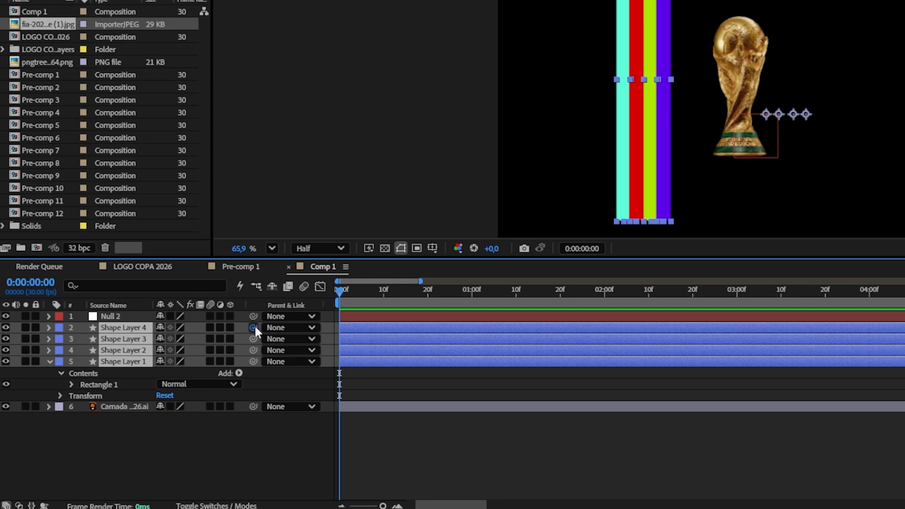
pyautogui.moveTo(253, 327); pyautogui.dragTo(122, 319)
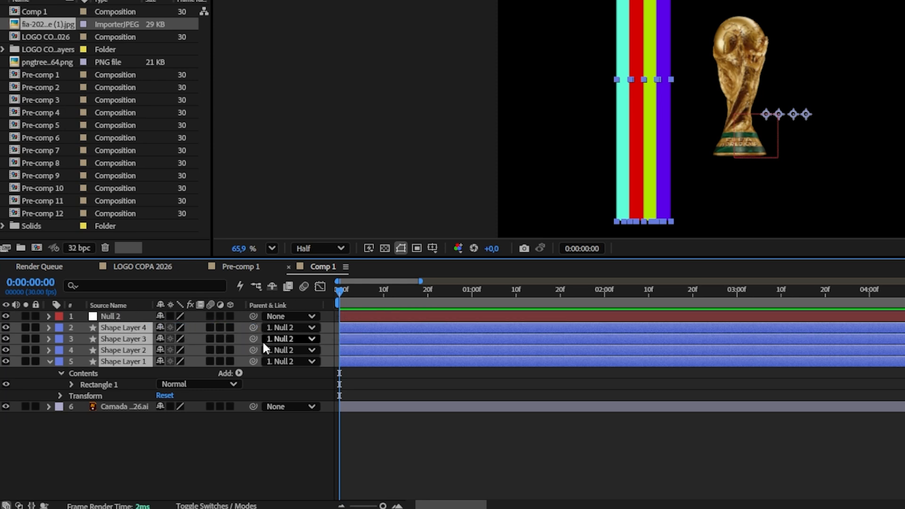
pyautogui.hotkey('ctrl', 'z')
pyautogui.hotkey('ctrl', 'z')
pyautogui.press('Delete')
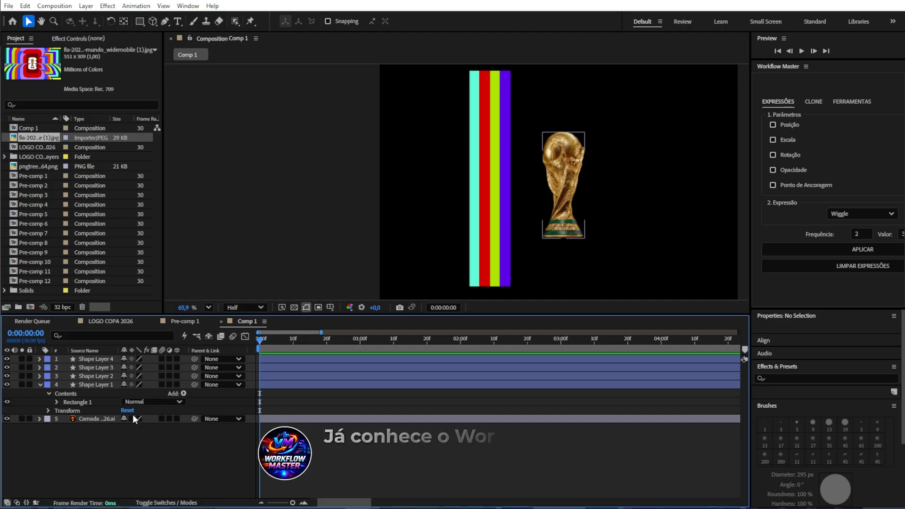
# Step: Select all four stripe layers and create a parent null for them with the Workflow Master tool
pyautogui.click(92, 386)
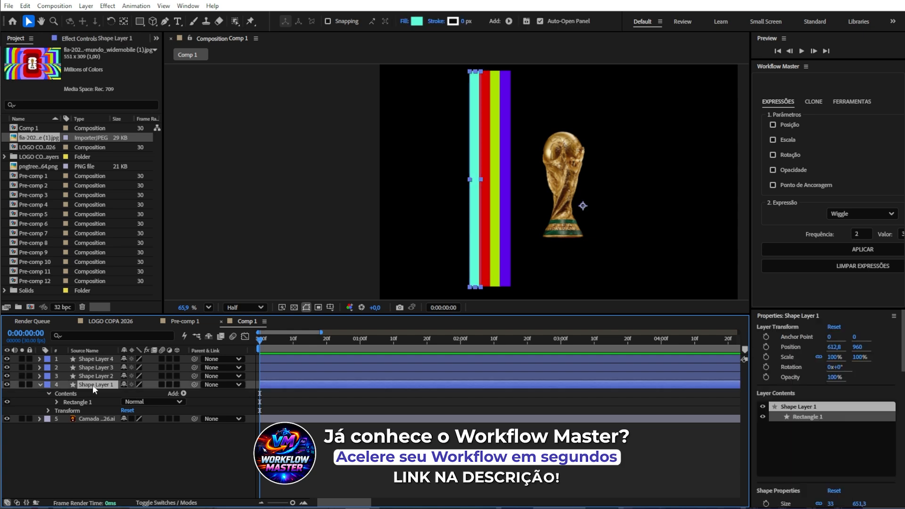
pyautogui.keyDown('shift'); pyautogui.click(94, 359); pyautogui.keyUp('shift')
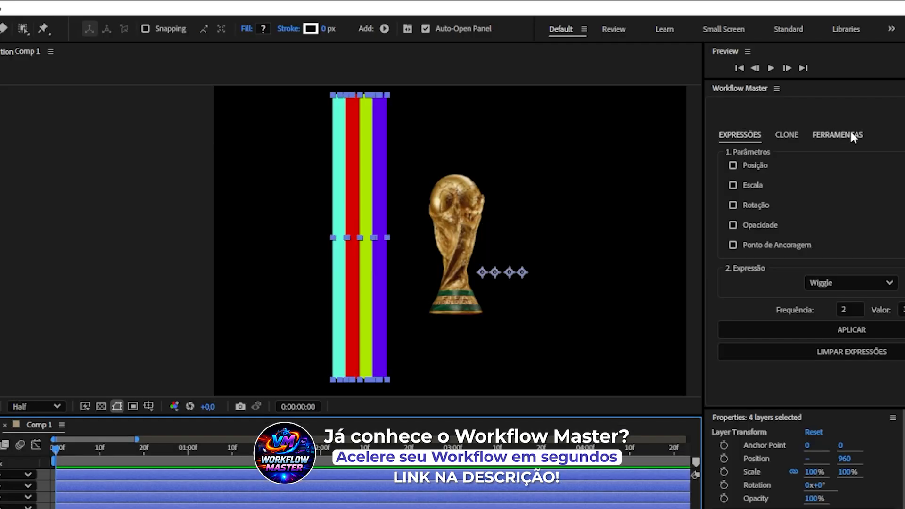
pyautogui.click(851, 101)
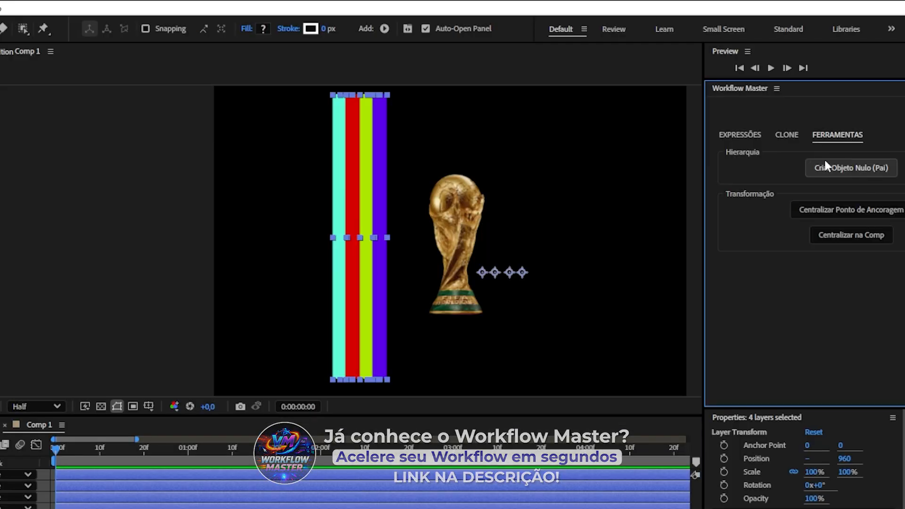
pyautogui.click(850, 168)
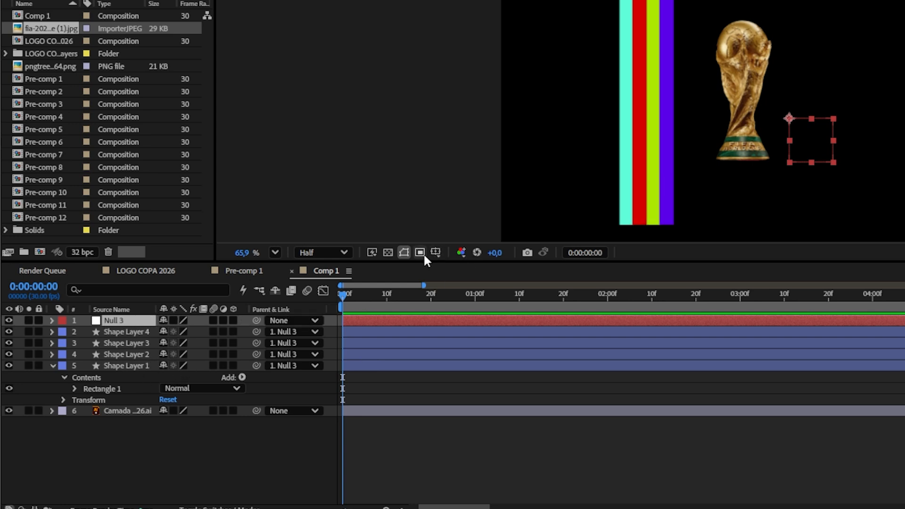
# Step: Keyframe the null's position so the stripes slide right to about 1035.9 px within roughly 20 frames
pyautogui.click(115, 320)
pyautogui.press('p')
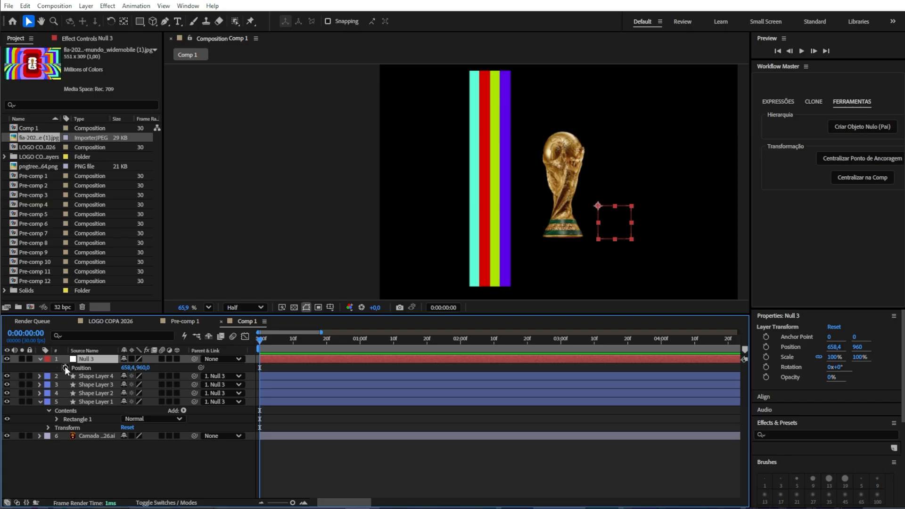
pyautogui.click(85, 332)
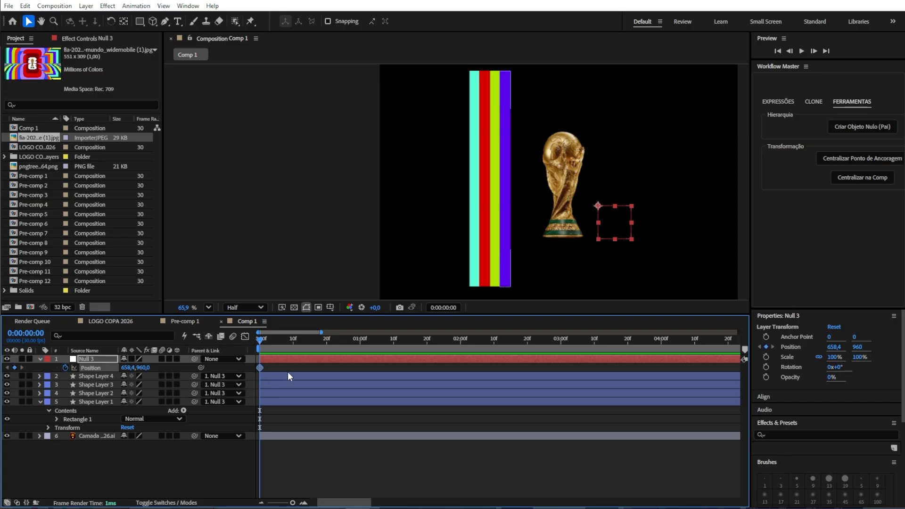
pyautogui.moveTo(275, 350); pyautogui.dragTo(343, 349)
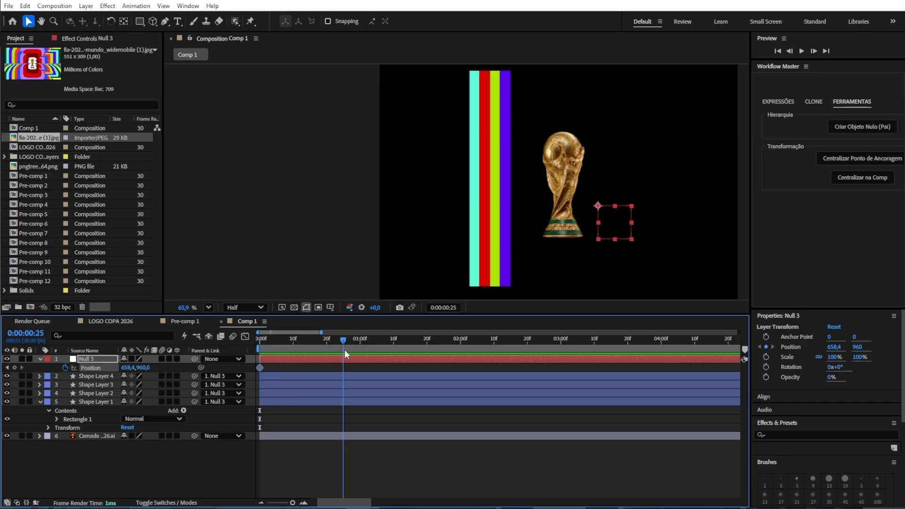
pyautogui.moveTo(619, 216); pyautogui.dragTo(684, 241)
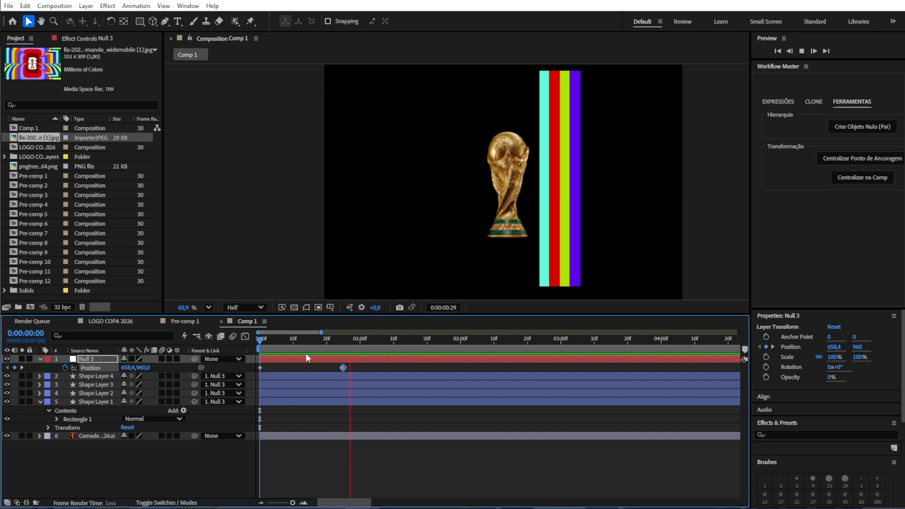
pyautogui.press('space')
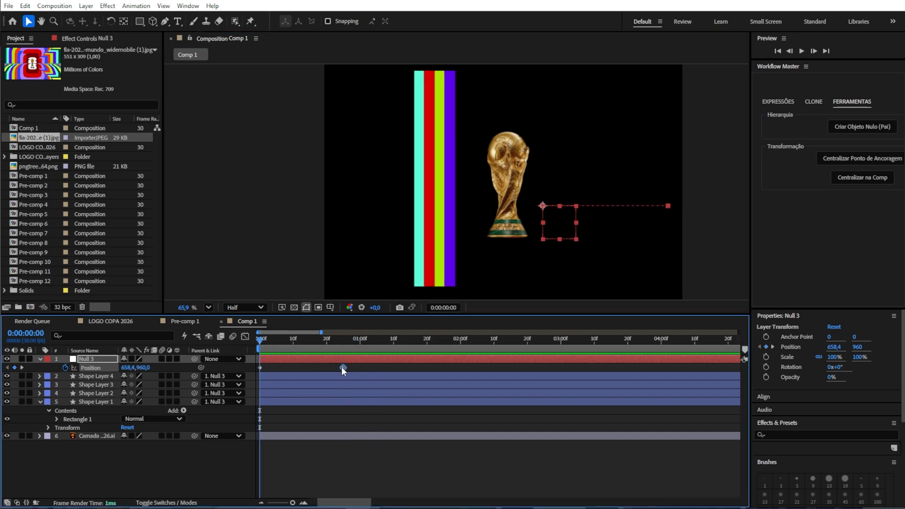
pyautogui.moveTo(341, 367)
pyautogui.mouseDown()
pyautogui.moveTo(319, 369)
pyautogui.moveTo(327, 368)
pyautogui.mouseUp()
# Step: Precompose the stripe layers and their null into a new pre-comp
pyautogui.click(107, 402)
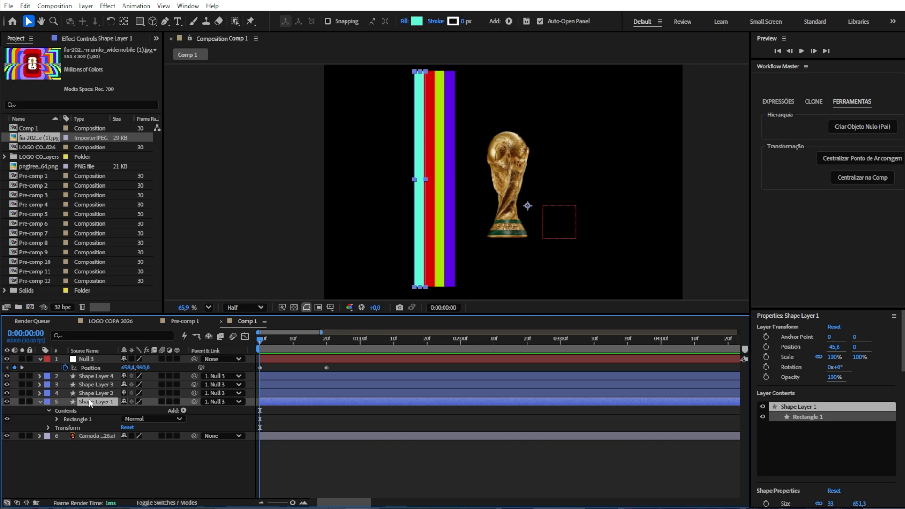
pyautogui.keyDown('shift'); pyautogui.click(87, 359); pyautogui.keyUp('shift')
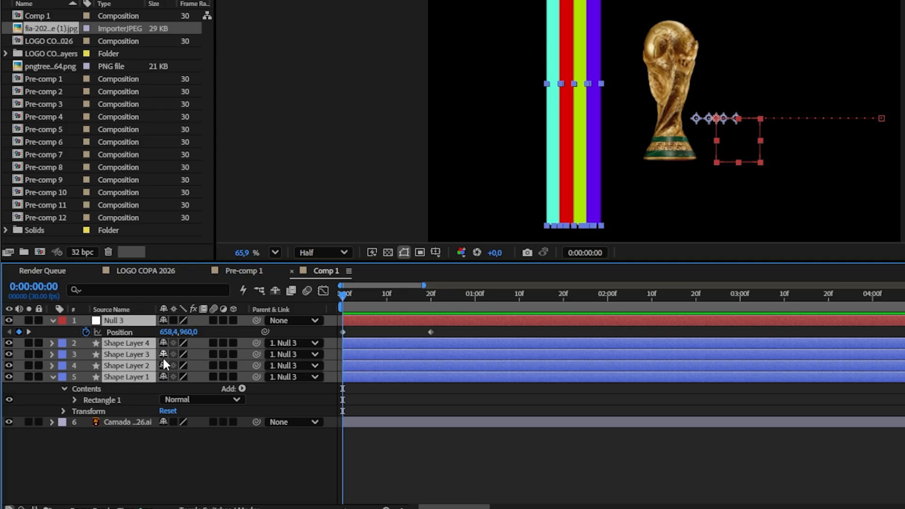
pyautogui.hotkey('ctrl', 'shift', 'c')
pyautogui.press('Return')
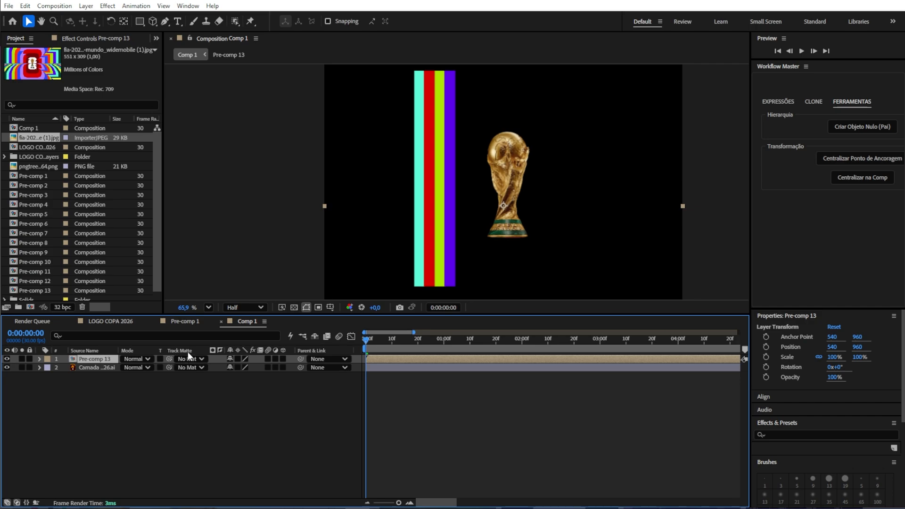
# Step: Use the trophy layer as the track matte for the stripes pre-comp and scrub the animation
pyautogui.click(63, 367)
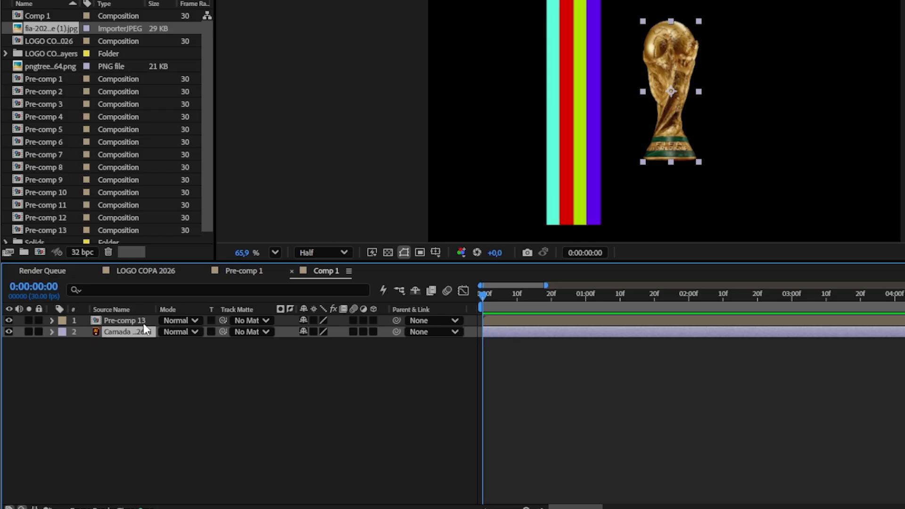
pyautogui.click(144, 321)
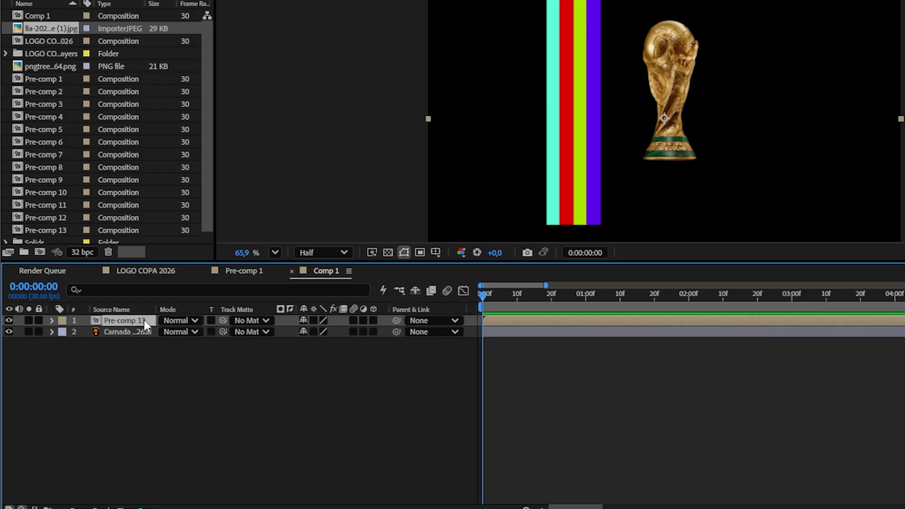
pyautogui.moveTo(223, 320); pyautogui.dragTo(115, 331)
pyautogui.moveTo(486, 298); pyautogui.dragTo(506, 300)
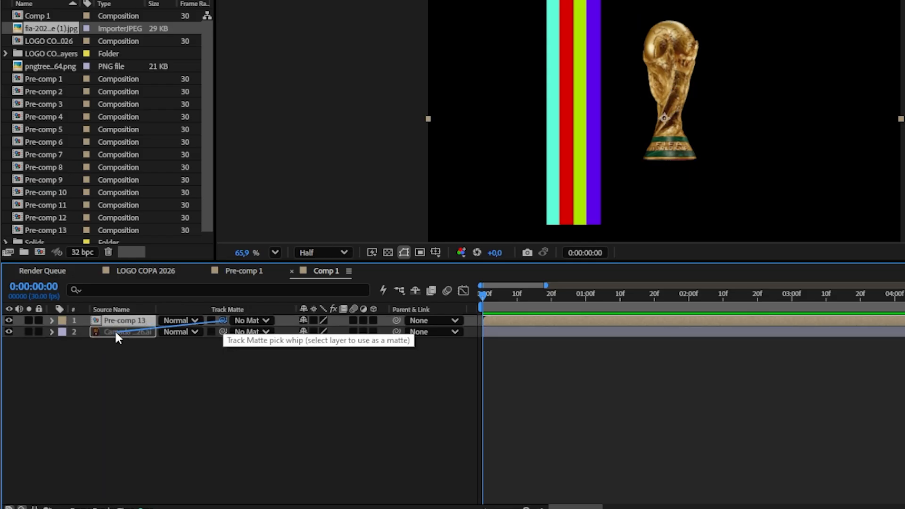
pyautogui.moveTo(384, 346)
pyautogui.mouseDown()
pyautogui.moveTo(414, 346)
pyautogui.moveTo(388, 348)
pyautogui.moveTo(411, 349)
pyautogui.moveTo(401, 349)
pyautogui.mouseUp()
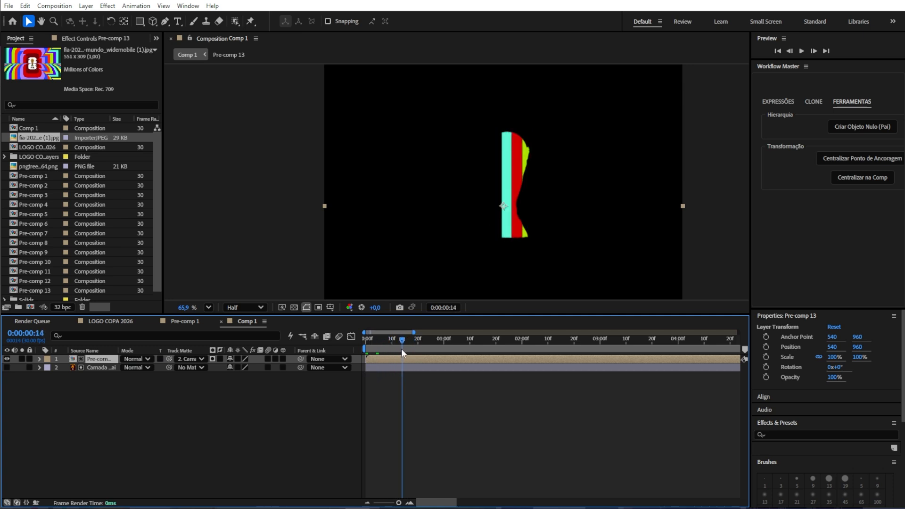
# Step: Duplicate the trophy layer, make the copy visible, and place it below the matted stripes
pyautogui.click(108, 366)
pyautogui.hotkey('ctrl', 'd')
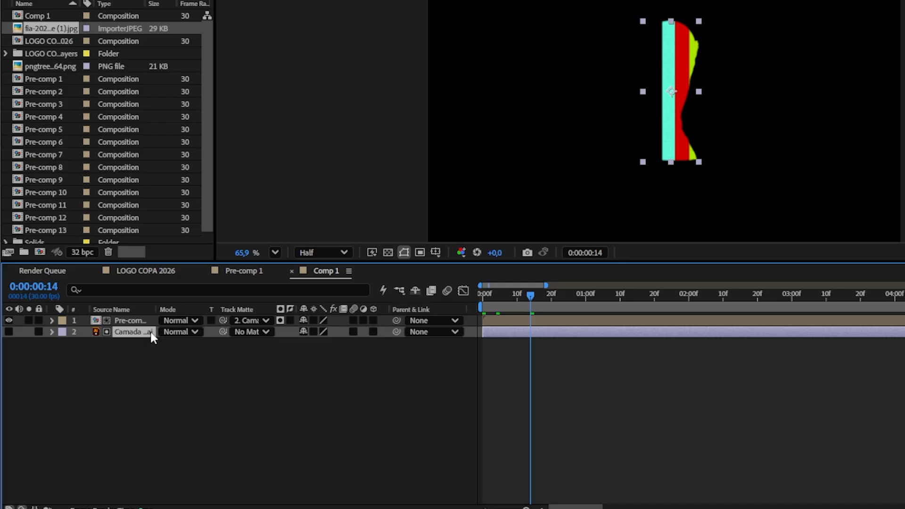
pyautogui.click(8, 331)
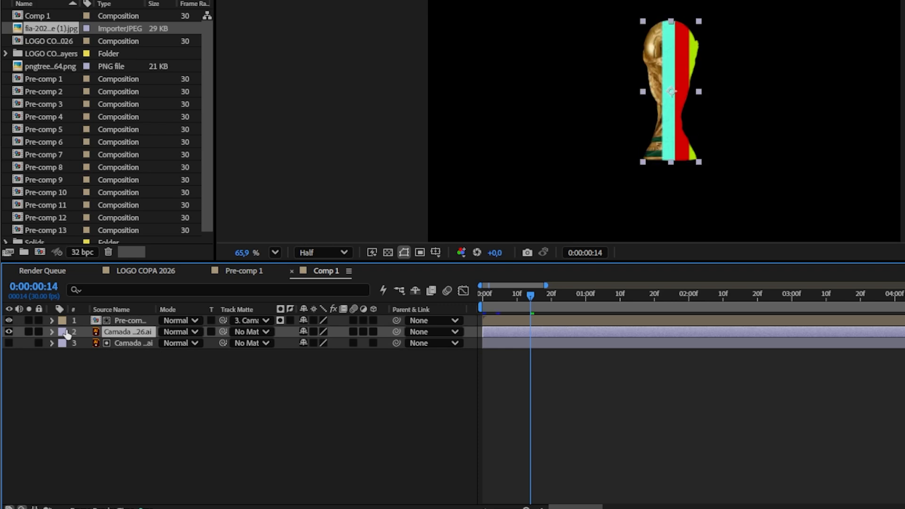
pyautogui.moveTo(135, 338); pyautogui.dragTo(135, 346)
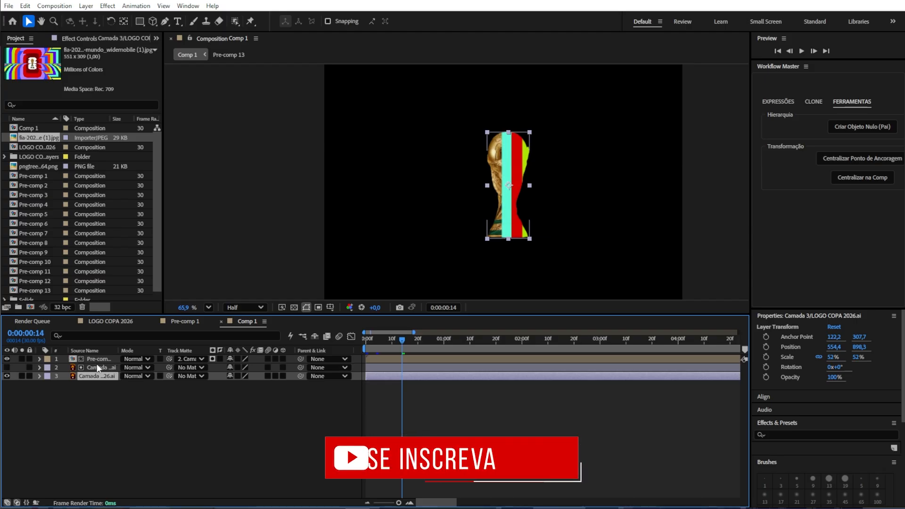
# Step: Draw a rectangular mask around the trophy layer and set its mask mode to Subtract
pyautogui.click(371, 346)
pyautogui.click(140, 21)
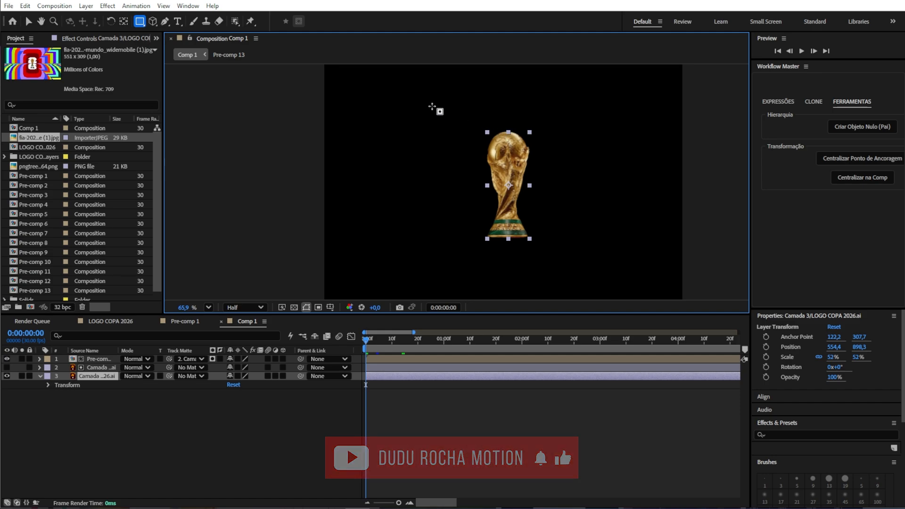
pyautogui.moveTo(567, 141); pyautogui.dragTo(742, 333)
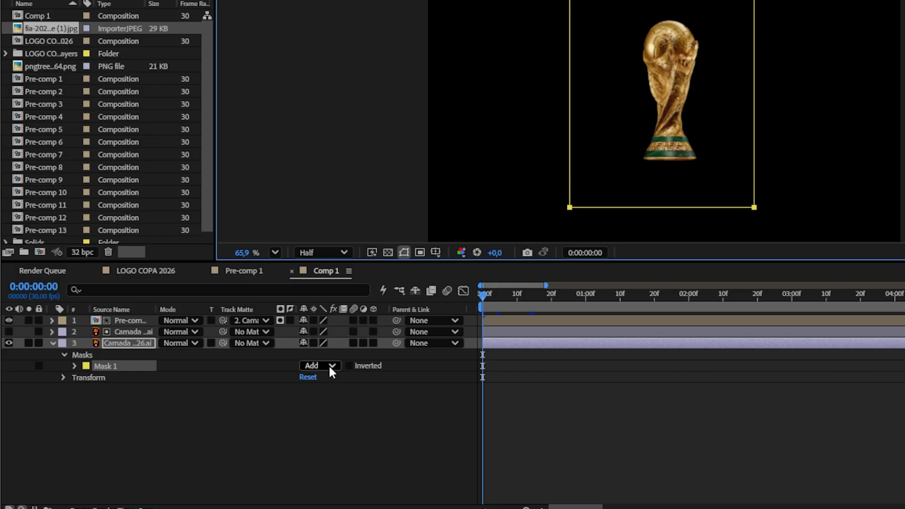
pyautogui.click(251, 393)
pyautogui.click(341, 397)
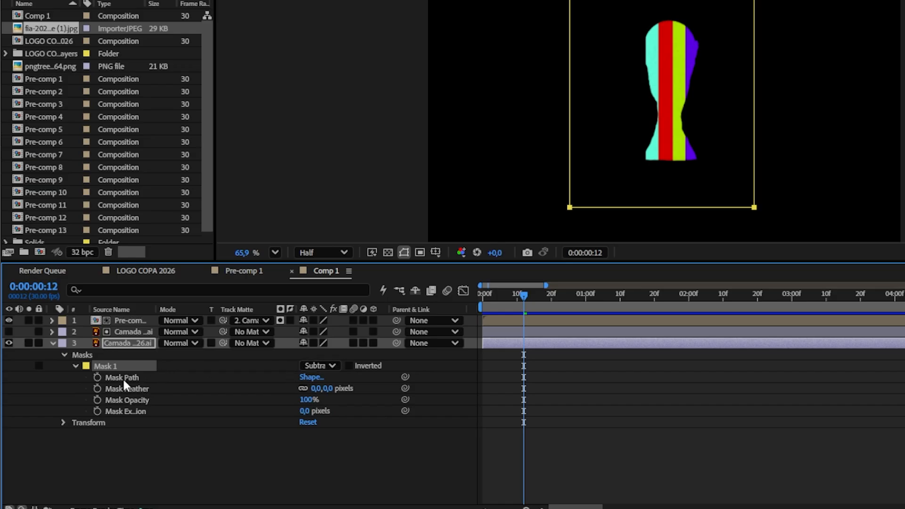
# Step: Keyframe the mask path at frame 12 and, at frame 23, move the mask off to the right of the trophy
pyautogui.click(122, 377)
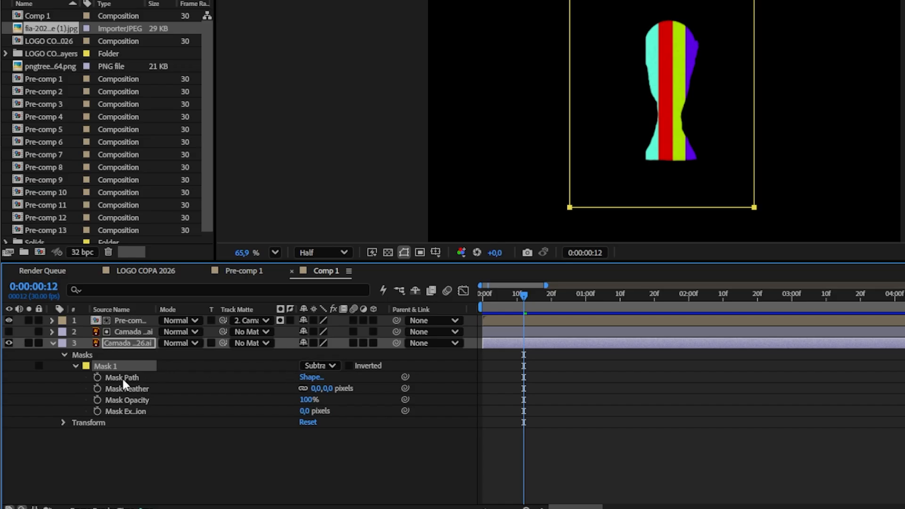
pyautogui.click(98, 377)
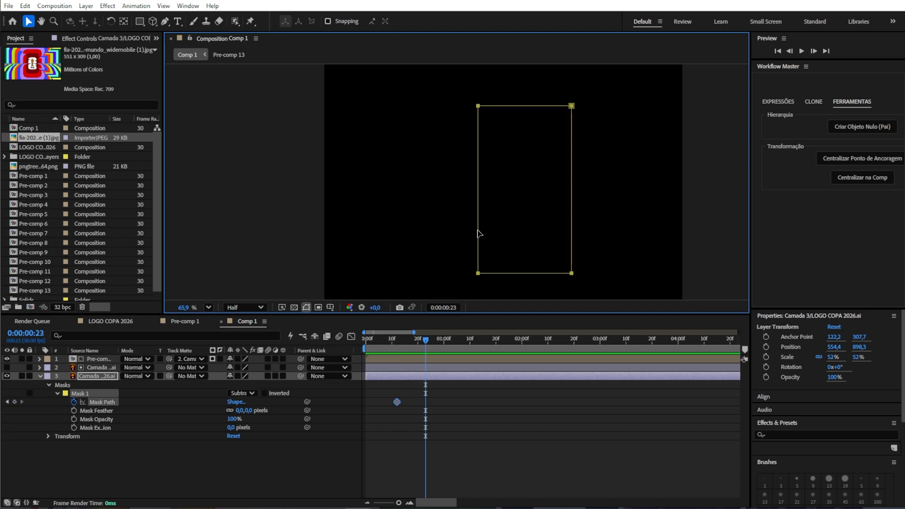
pyautogui.doubleClick(477, 233)
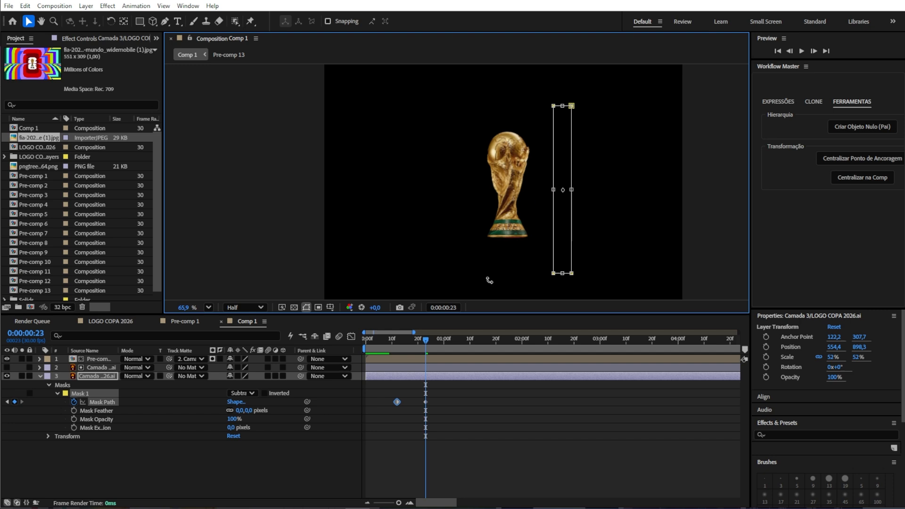
pyautogui.click(421, 342)
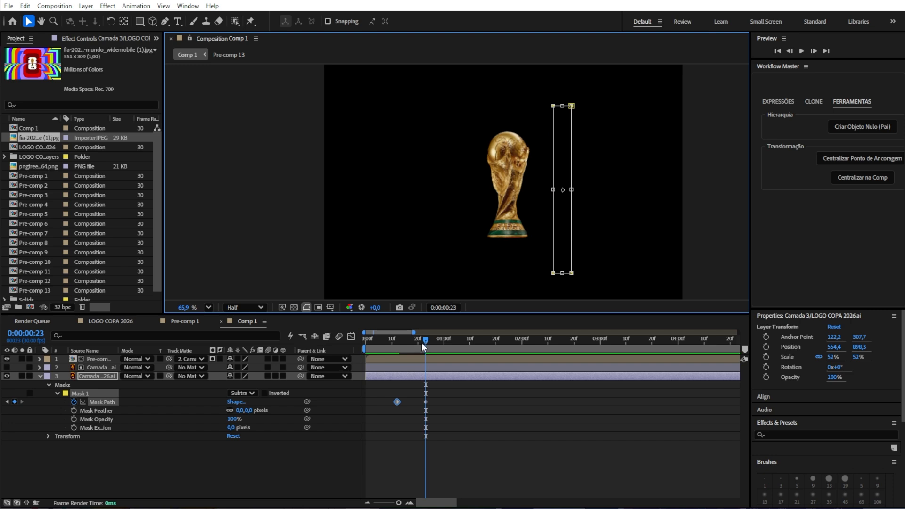
# Step: Move the first mask path keyframe earlier and preview the trophy reveal
pyautogui.moveTo(417, 341); pyautogui.dragTo(442, 344)
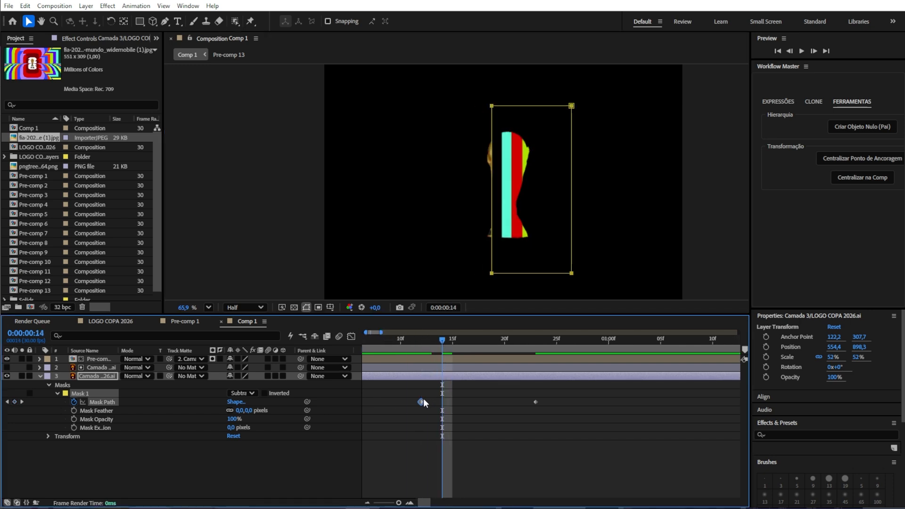
pyautogui.moveTo(422, 401); pyautogui.dragTo(380, 401)
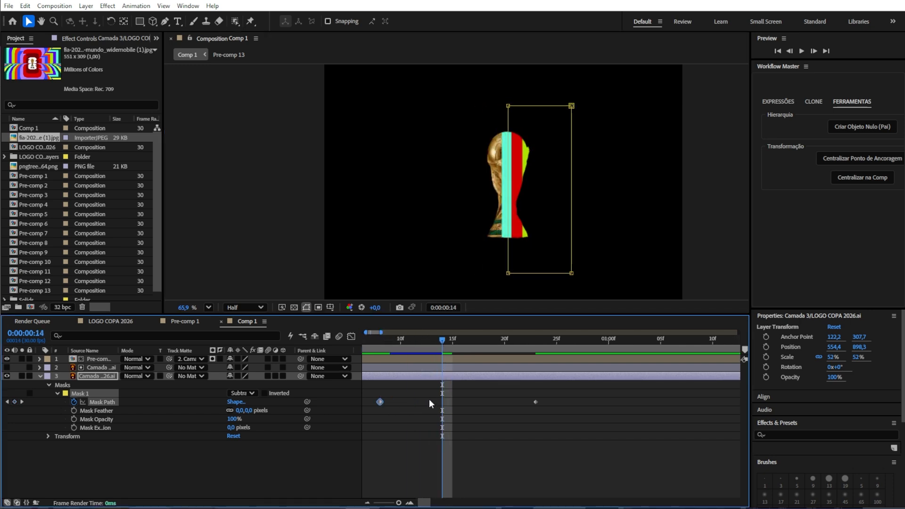
pyautogui.scroll(-3, 436, 346)
pyautogui.click(376, 345)
pyautogui.press('space')
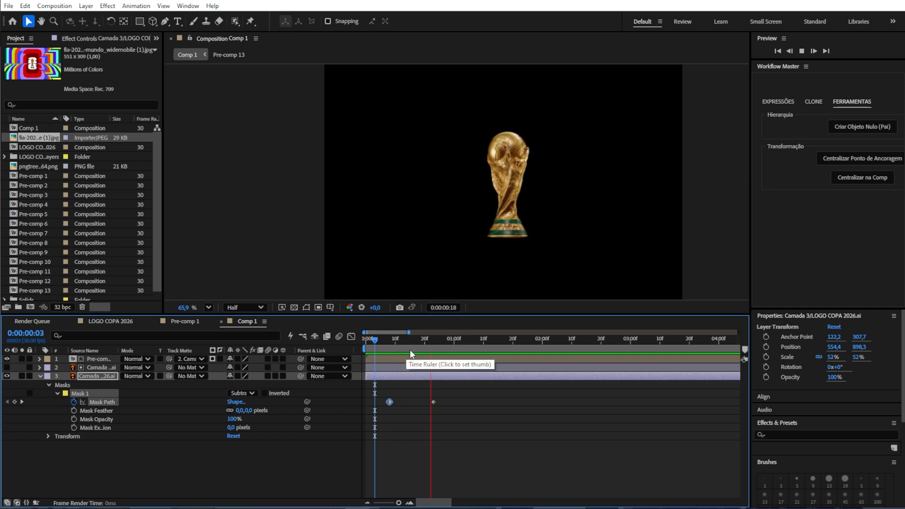
pyautogui.press('space')
pyautogui.click(445, 399)
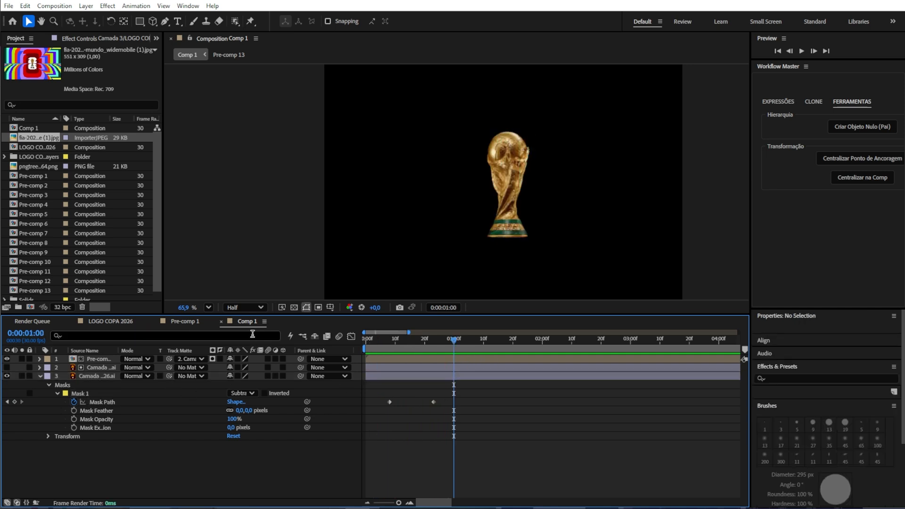
pyautogui.moveTo(441, 338); pyautogui.dragTo(369, 338)
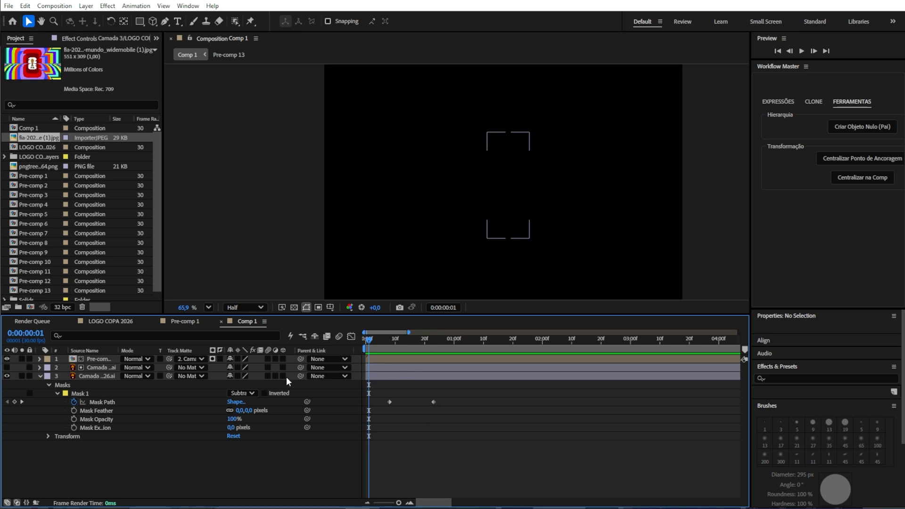
pyautogui.click(445, 337)
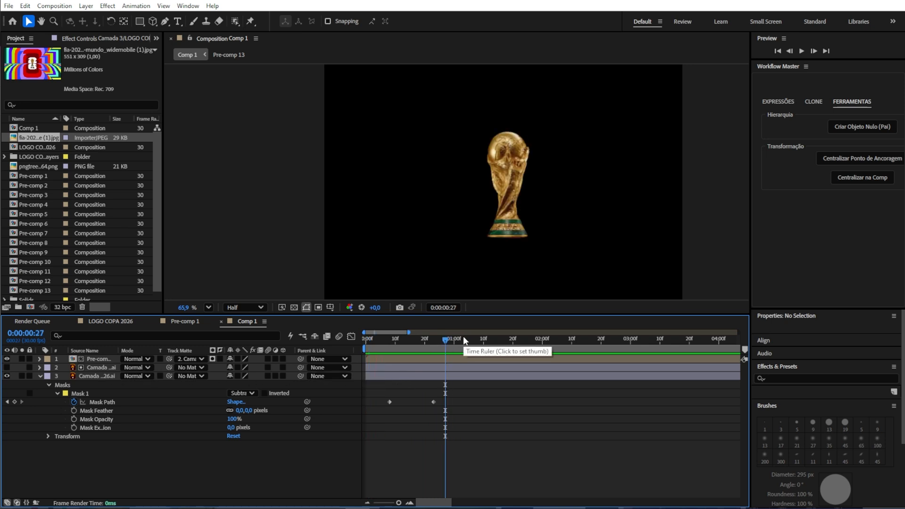
# Step: Reveal Comp 1 in the project and switch to the LOGO COPA 2026 composition
pyautogui.rightClick(246, 322)
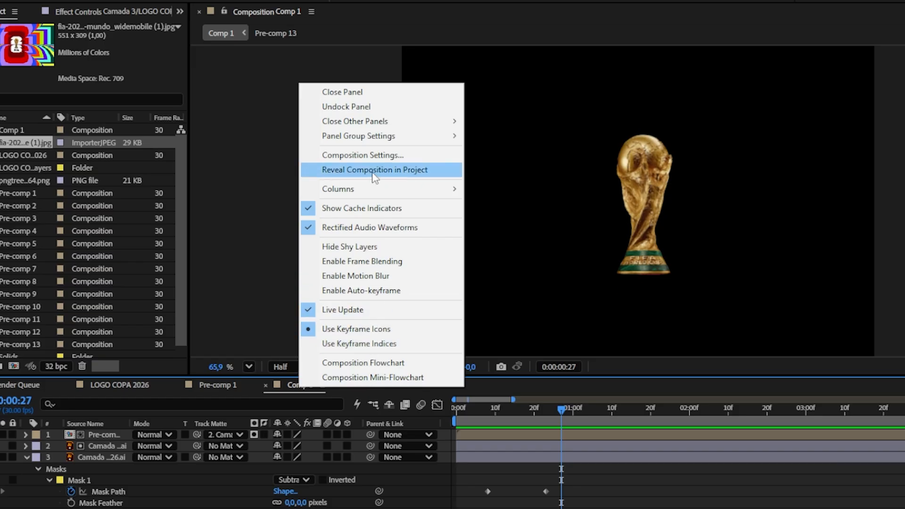
pyautogui.click(457, 170)
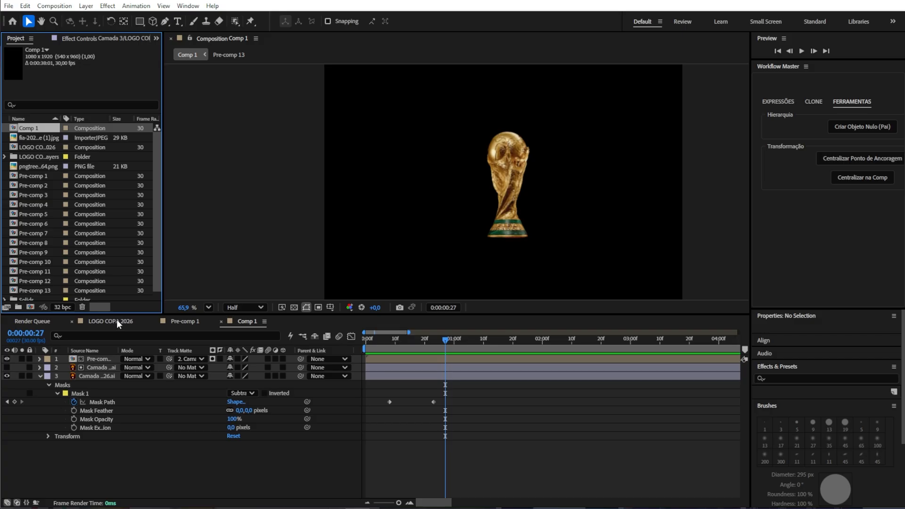
pyautogui.click(116, 321)
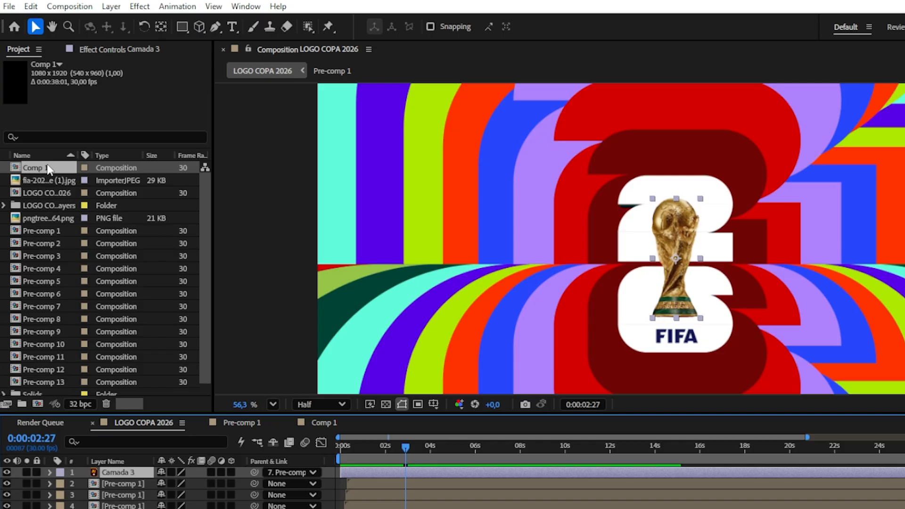
# Step: Add Comp 1 to the LOGO COPA 2026 timeline above the original trophy layer
pyautogui.moveTo(37, 129); pyautogui.dragTo(91, 303)
pyautogui.moveTo(118, 398); pyautogui.dragTo(132, 466)
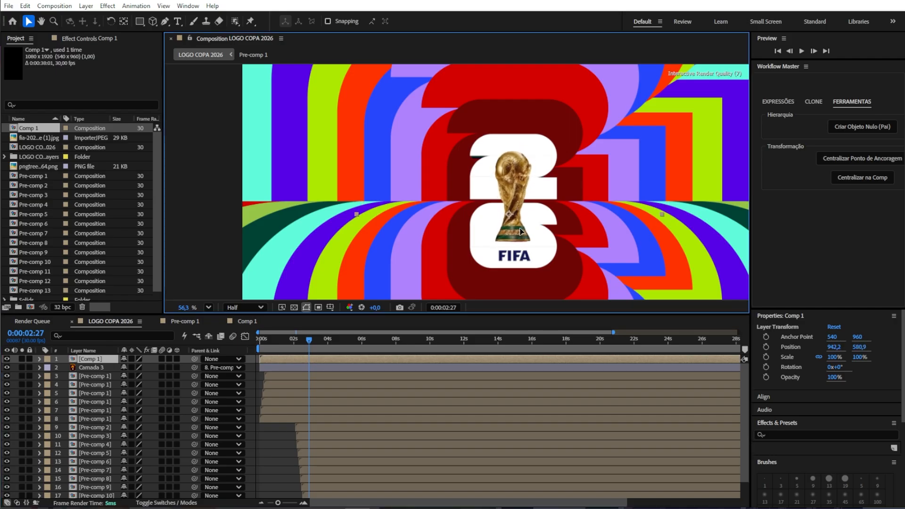
pyautogui.click(101, 368)
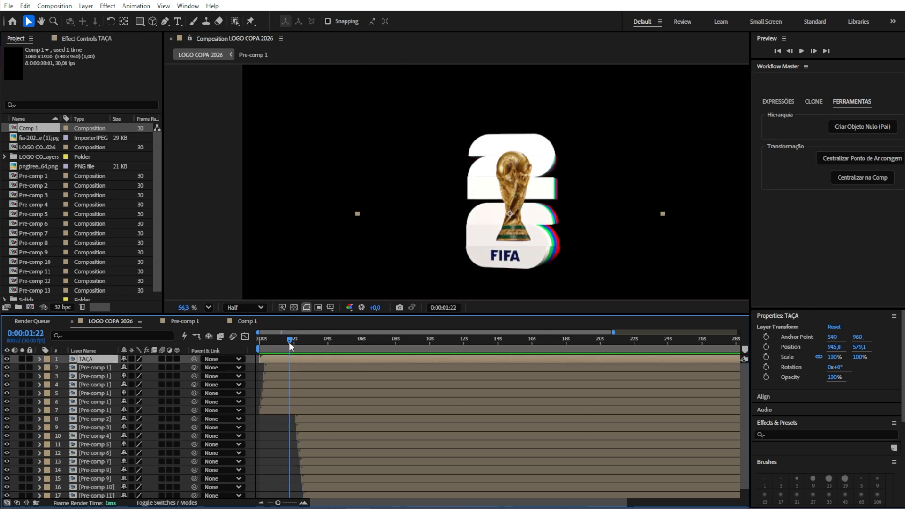
# Step: Preview the trophy animation inside the main logo composition
pyautogui.moveTo(290, 340); pyautogui.dragTo(293, 360)
pyautogui.press('space')
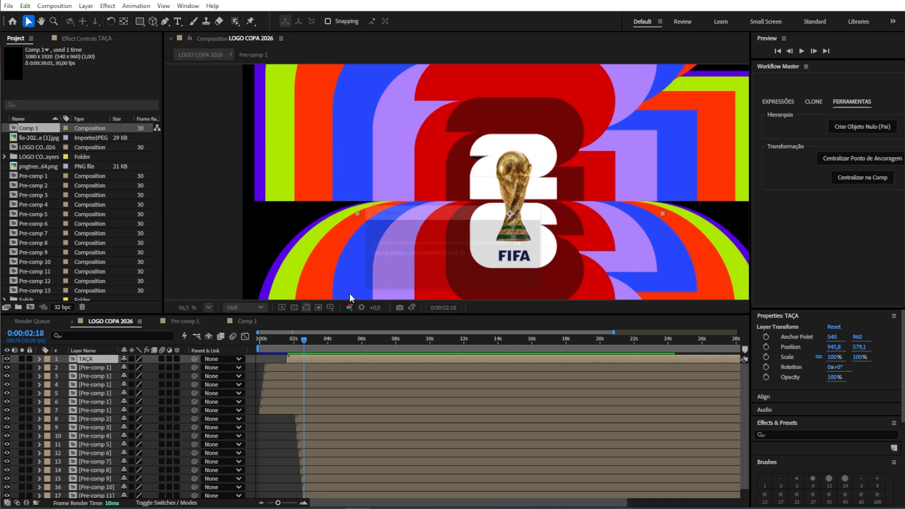
pyautogui.scroll(-3, 400, 225)
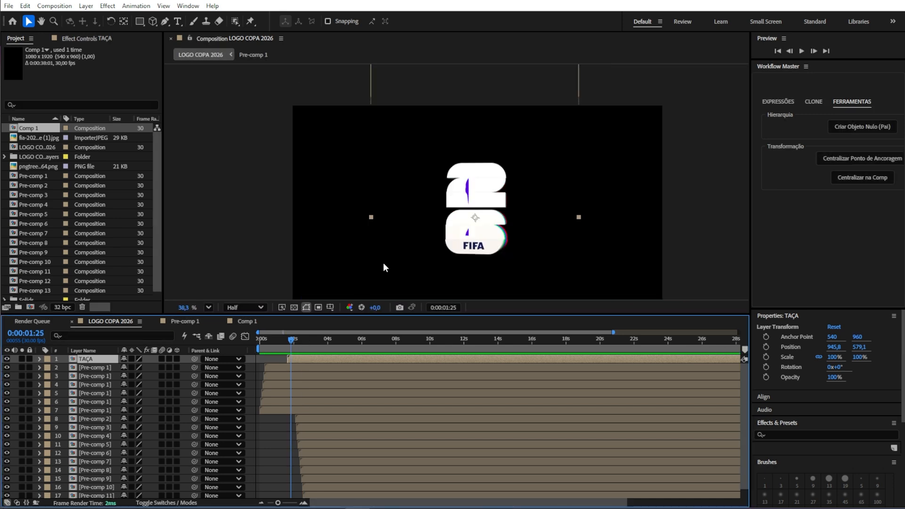
pyautogui.press('.')
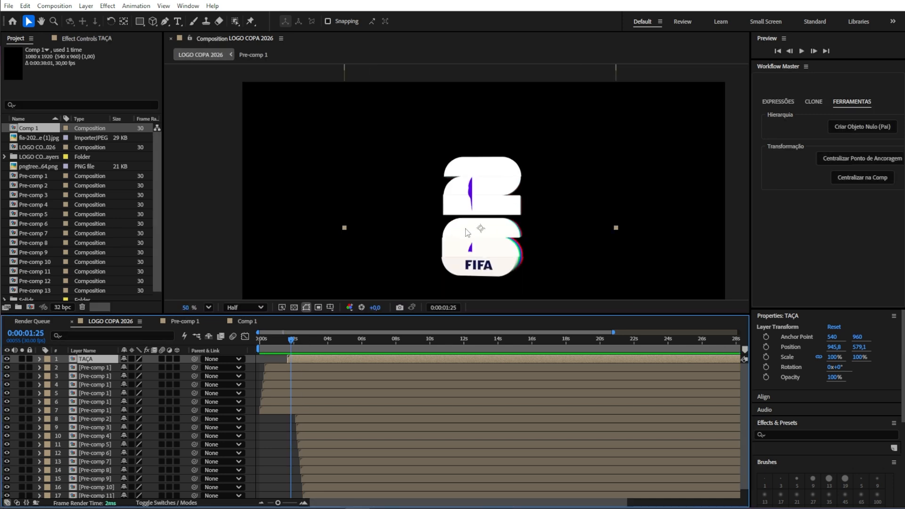
pyautogui.moveTo(292, 341); pyautogui.dragTo(303, 345)
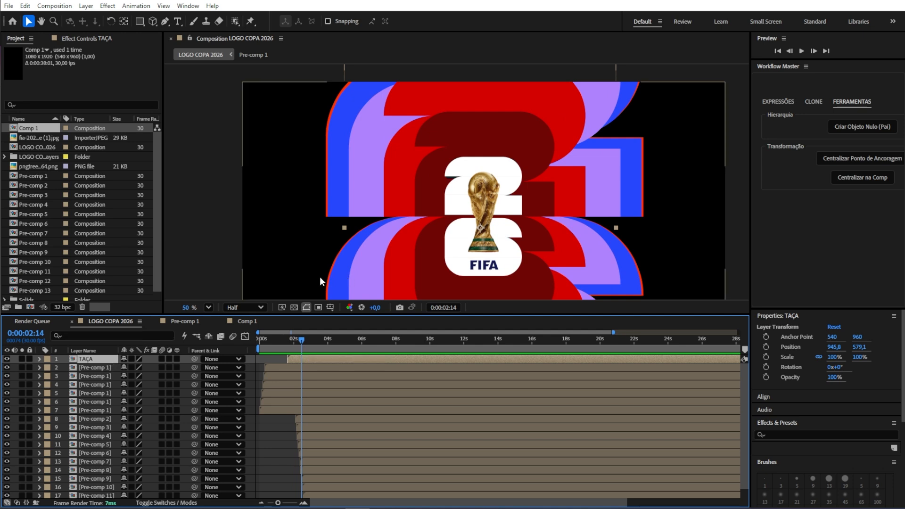
# Step: Draw a rectangular mask over the trophy's upper section on the TAÇA layer and set its mask expansion to 1 pixel
pyautogui.press('q')
pyautogui.scroll(2, 460, 175)
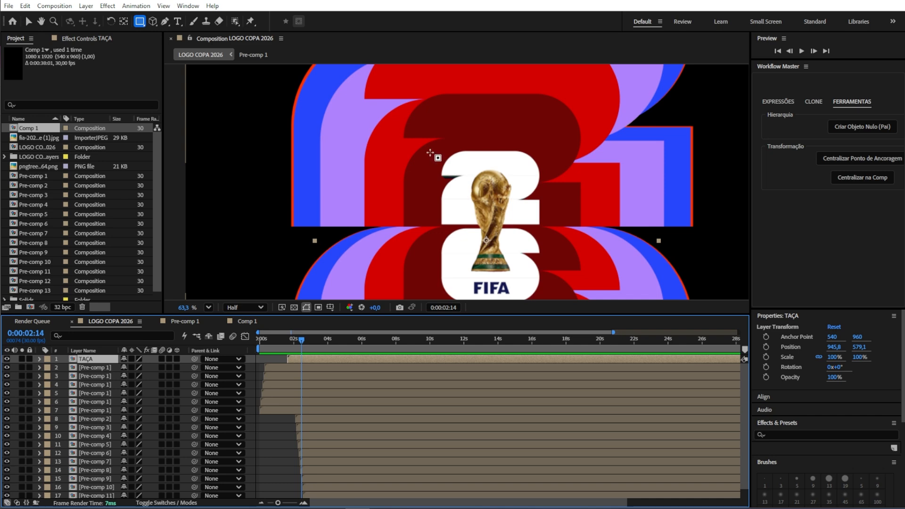
pyautogui.moveTo(430, 153); pyautogui.dragTo(552, 201)
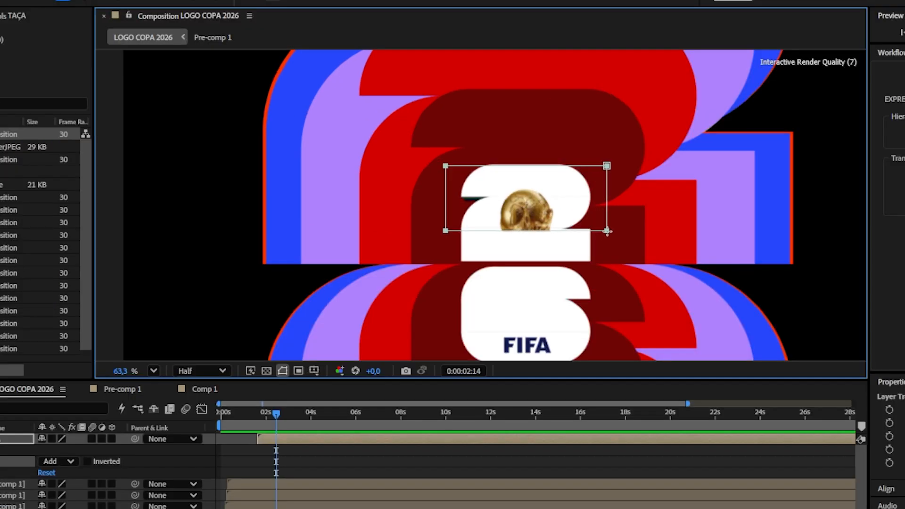
pyautogui.click(74, 375)
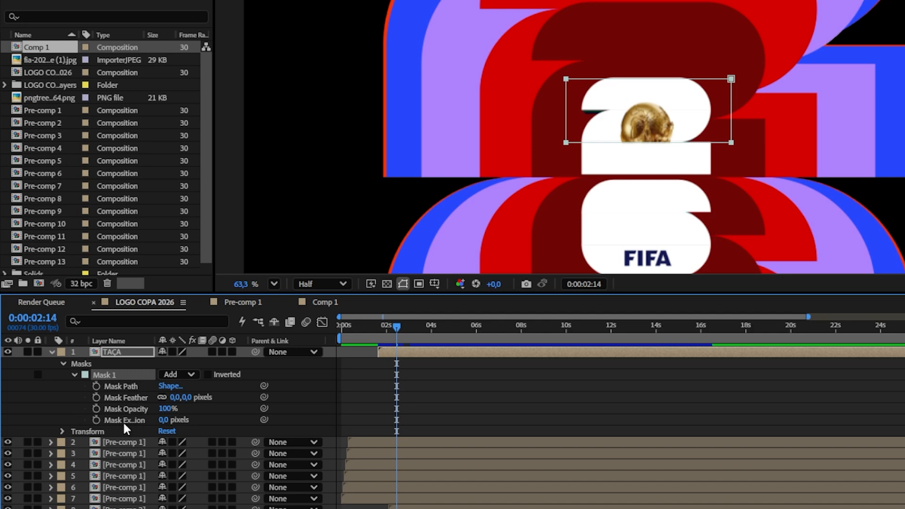
pyautogui.click(161, 418)
pyautogui.write('1')
pyautogui.press('Return')
# Step: Duplicate the TAÇA layer three times, moving each copy's mask down to slice the trophy into stacked bands
pyautogui.hotkey('ctrl', 'd')
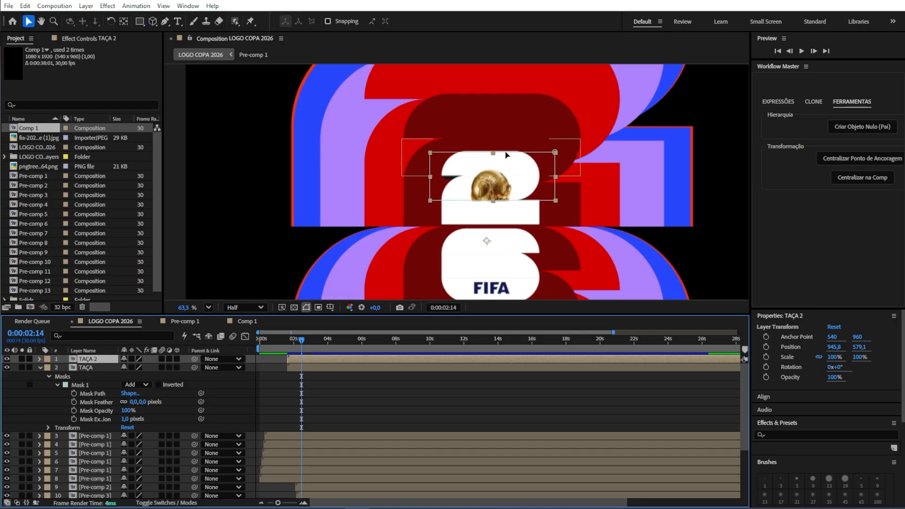
pyautogui.click(504, 153)
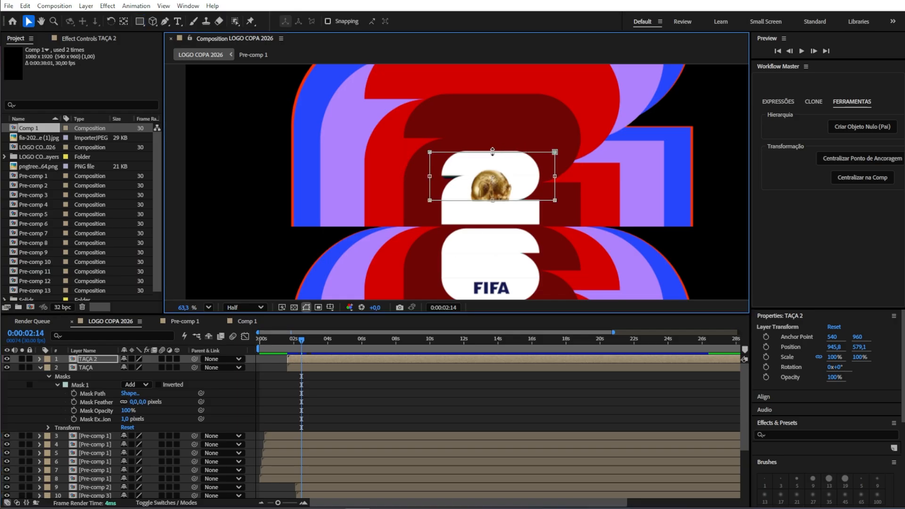
pyautogui.moveTo(493, 150); pyautogui.dragTo(501, 239)
pyautogui.click(341, 362)
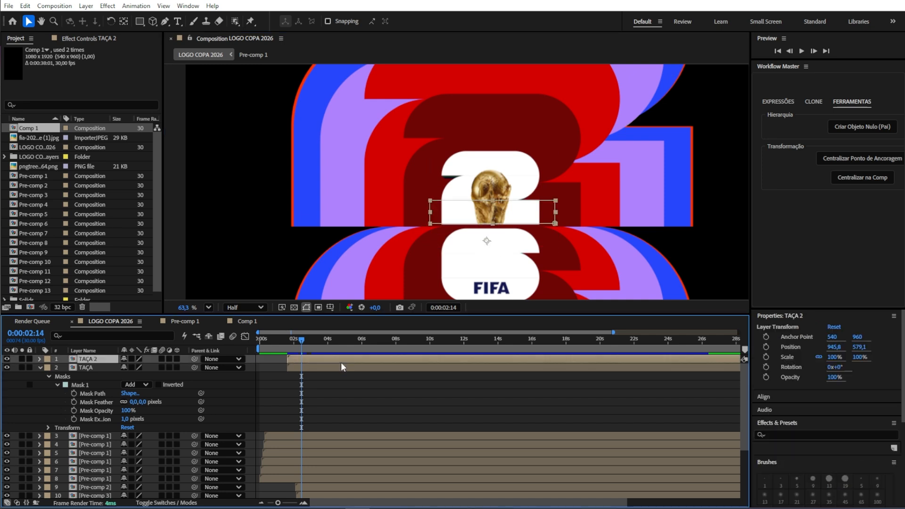
pyautogui.hotkey('ctrl', 'd')
pyautogui.moveTo(525, 208); pyautogui.dragTo(525, 238)
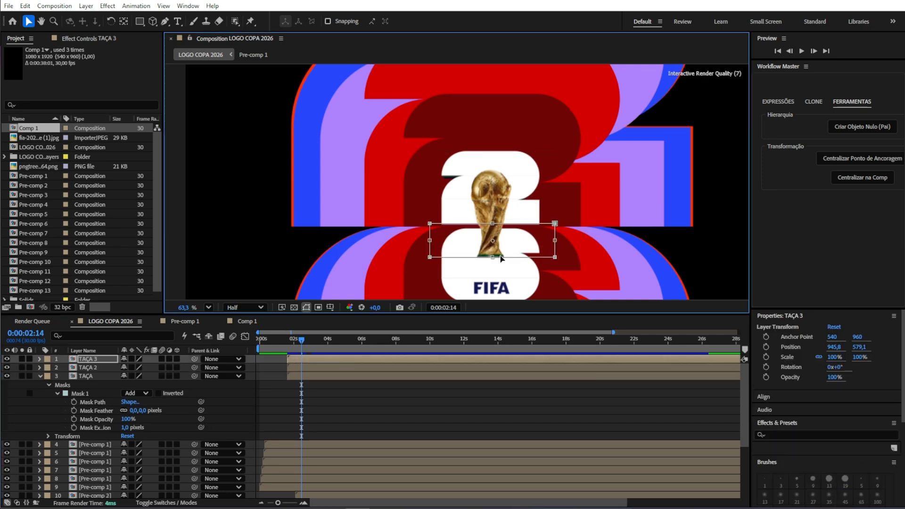
pyautogui.click(342, 359)
pyautogui.hotkey('ctrl', 'd')
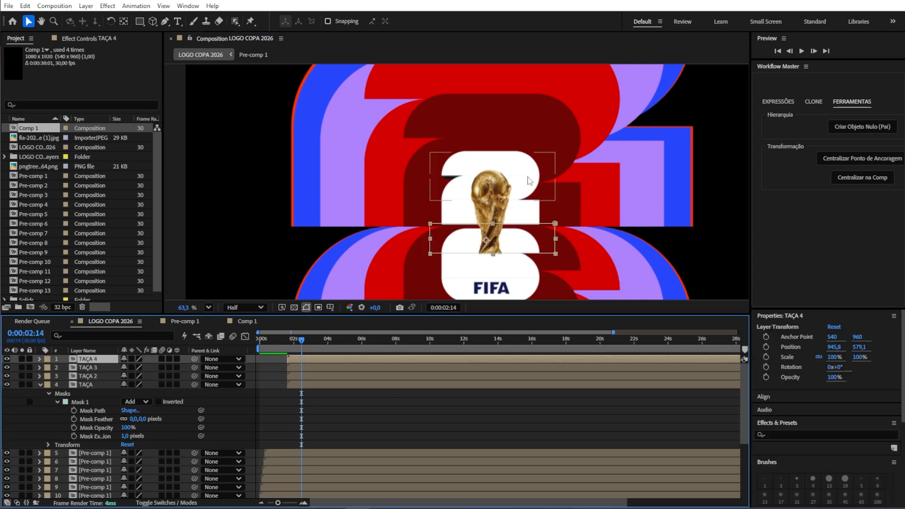
# Step: Select the four TAÇA slice layers and stagger their start times by a few frames
pyautogui.click(309, 451)
pyautogui.click(307, 385)
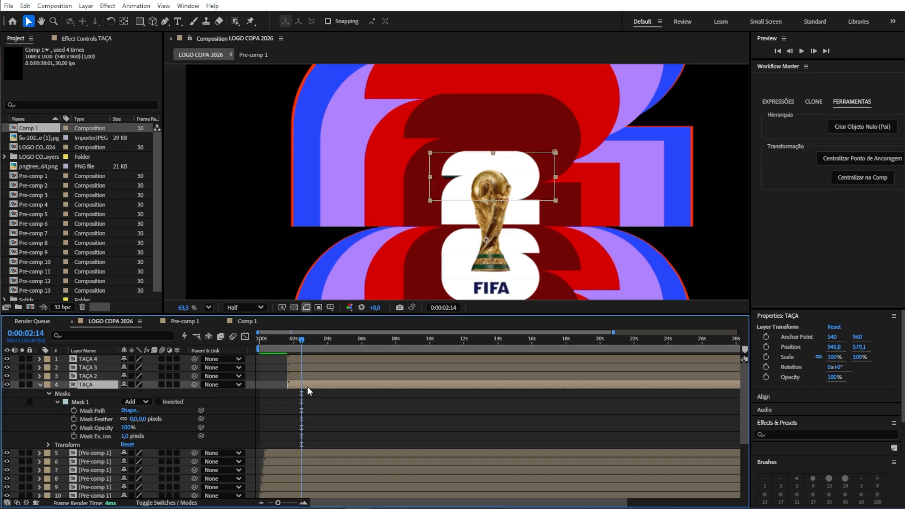
pyautogui.keyDown('shift'); pyautogui.click(308, 361); pyautogui.keyUp('shift')
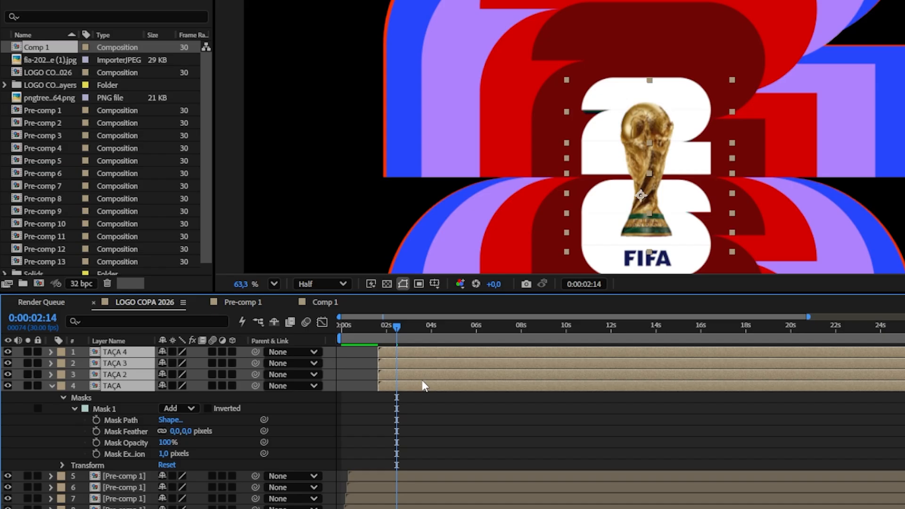
pyautogui.moveTo(425, 370); pyautogui.dragTo(433, 371)
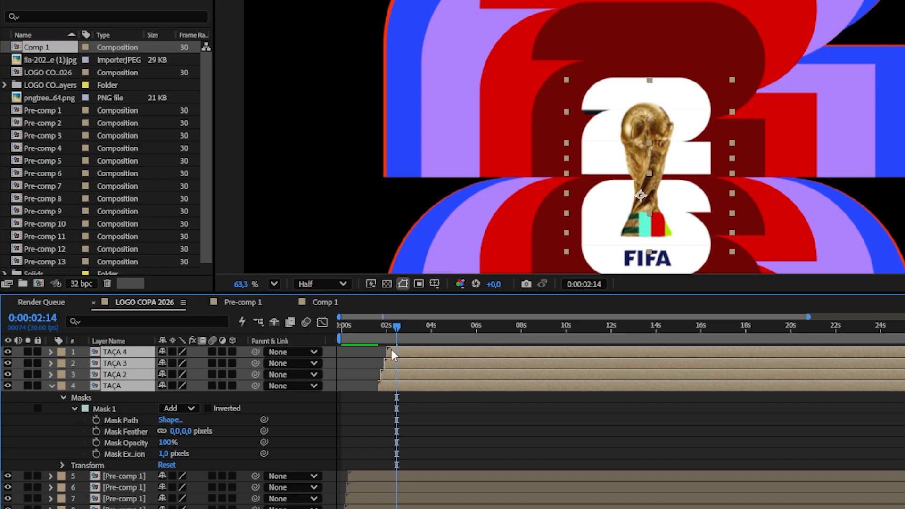
# Step: Preview the full logo animation from the start
pyautogui.click(376, 337)
pyautogui.press('space')
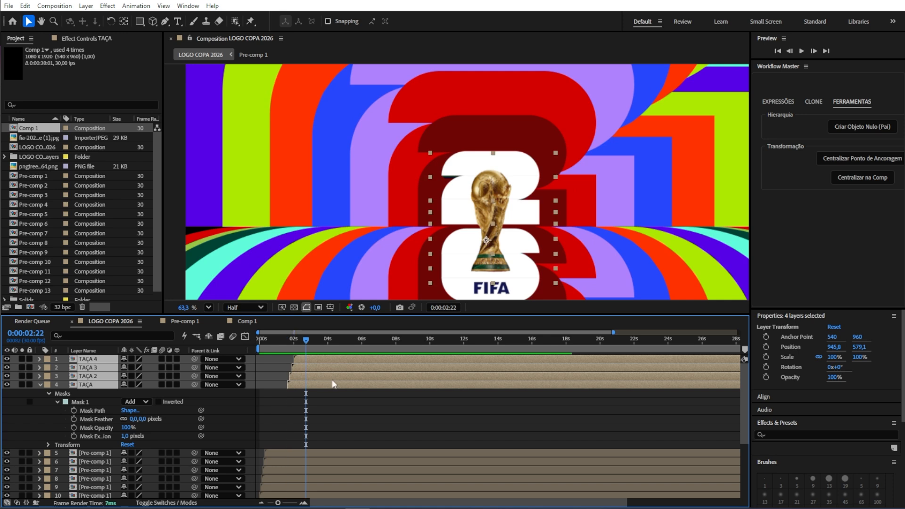
pyautogui.press('Home')
pyautogui.press('space')
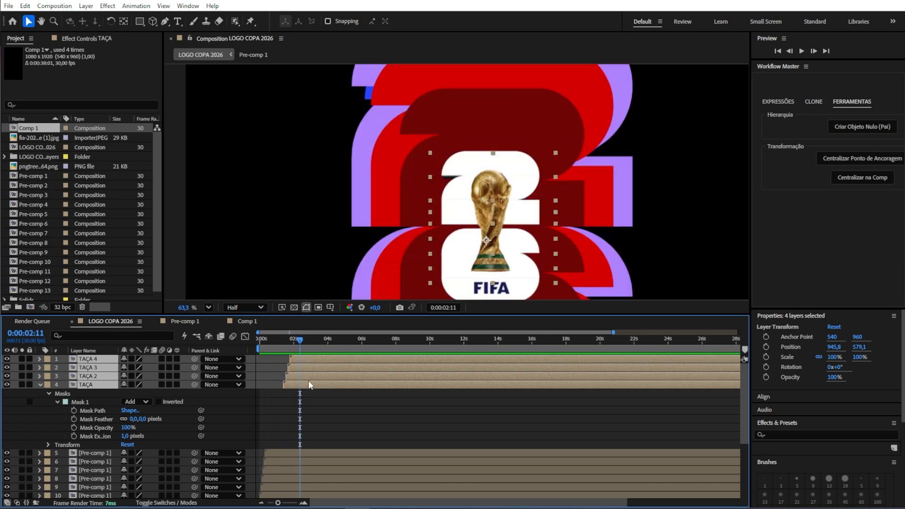
pyautogui.click(309, 394)
pyautogui.click(306, 384)
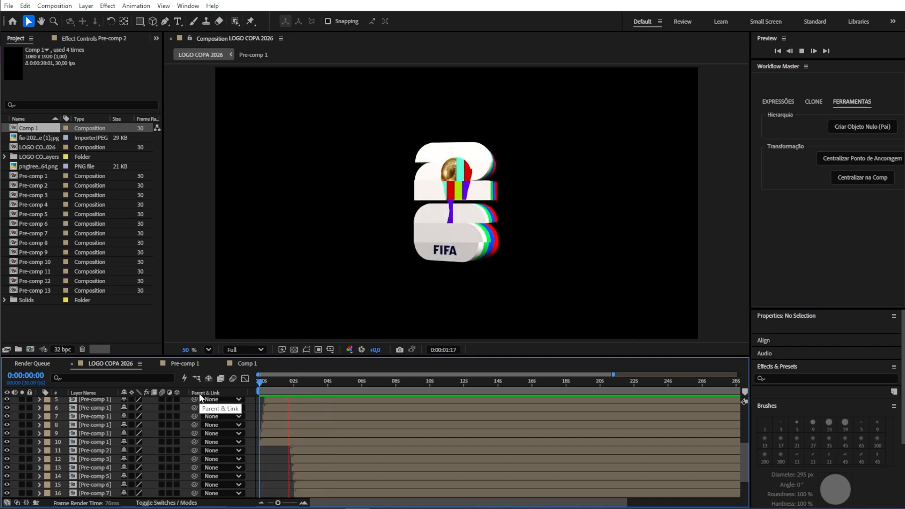
pyautogui.press('space')
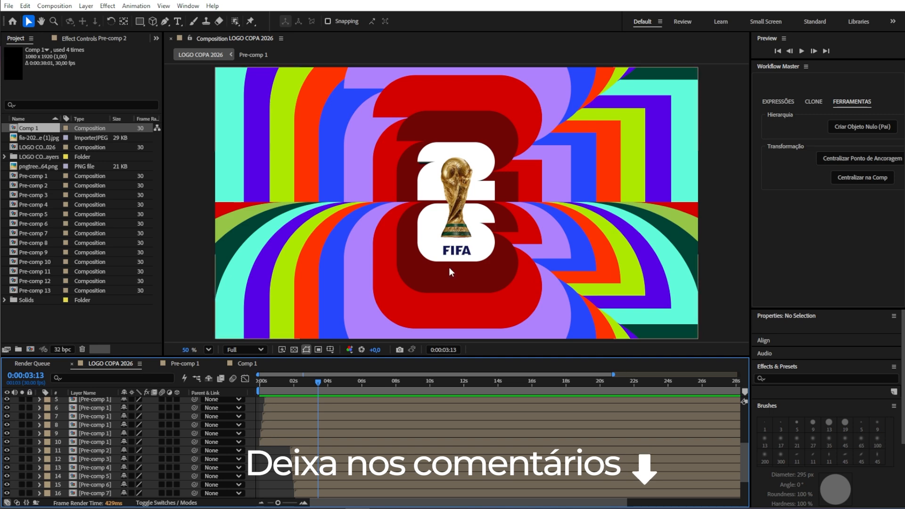
pyautogui.press('space')
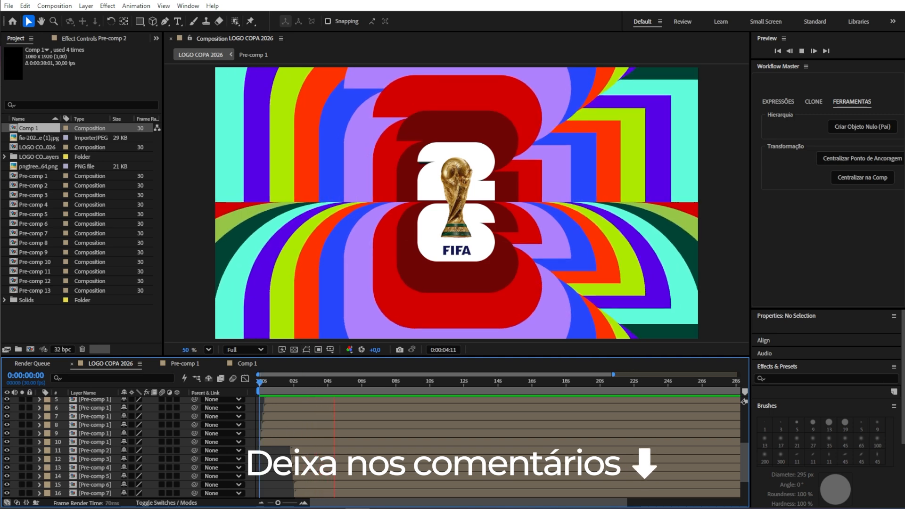